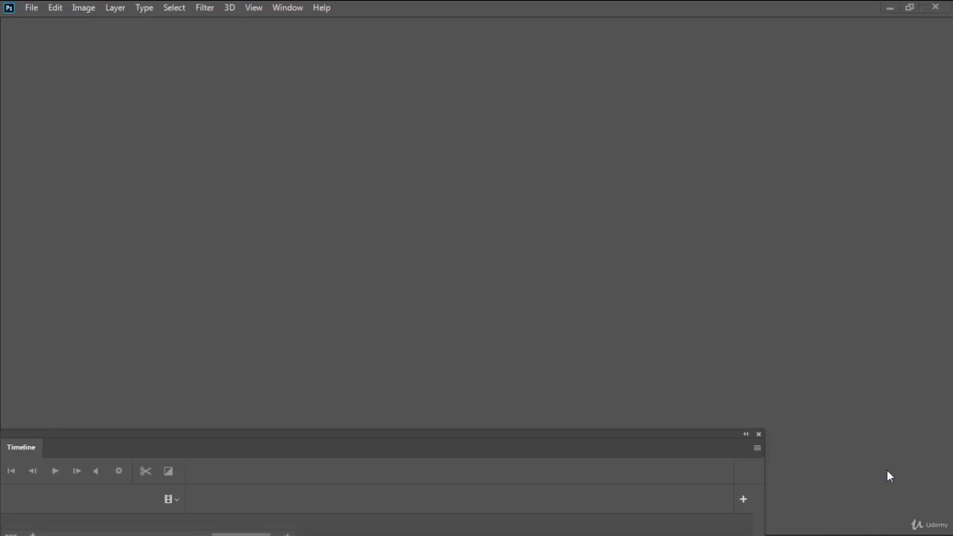
Open eight bg-folder stock photos together, from the eye close-up to the beach portrait.
{"action": "left_click", "coordinate": [32, 8]}
{"action": "left_click", "coordinate": [46, 36]}
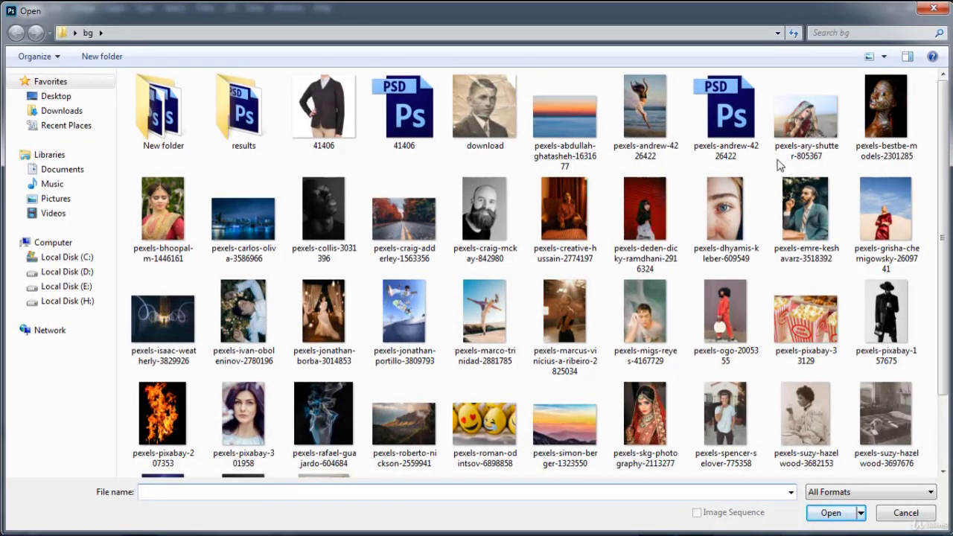
{"action": "left_click", "coordinate": [721, 216]}
{"action": "left_click", "coordinate": [633, 351], "text": "ctrl"}
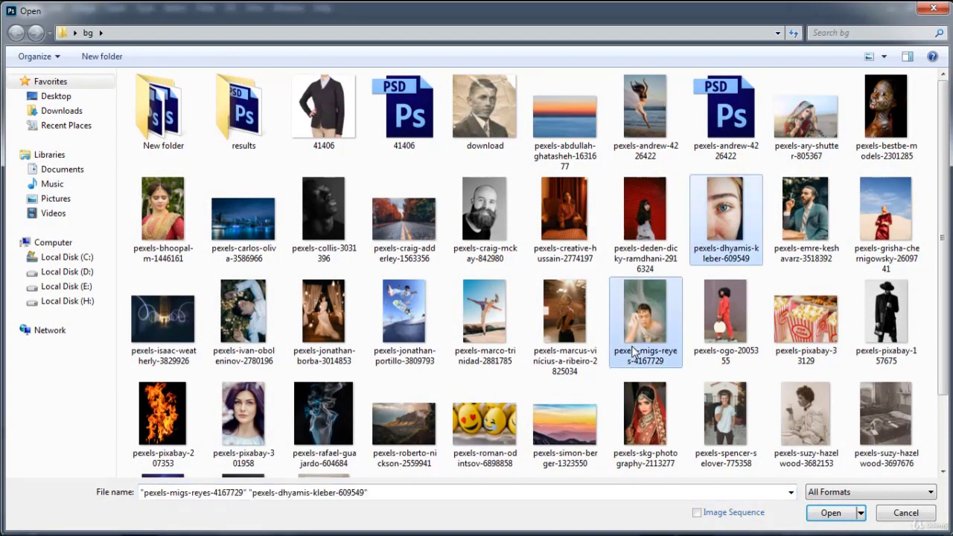
{"action": "left_click", "coordinate": [463, 333], "text": "ctrl"}
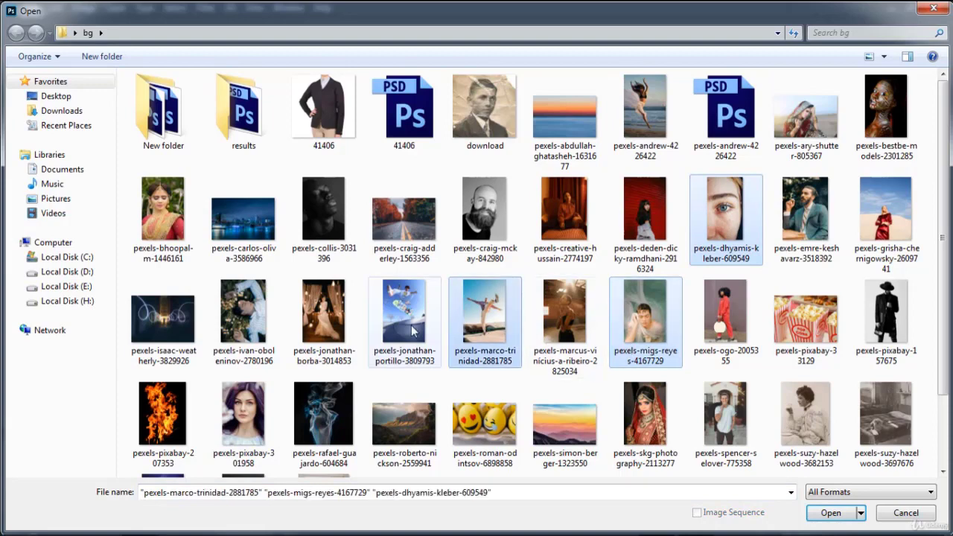
{"action": "left_click", "coordinate": [411, 327], "text": "ctrl"}
{"action": "left_click", "coordinate": [323, 320], "text": "ctrl"}
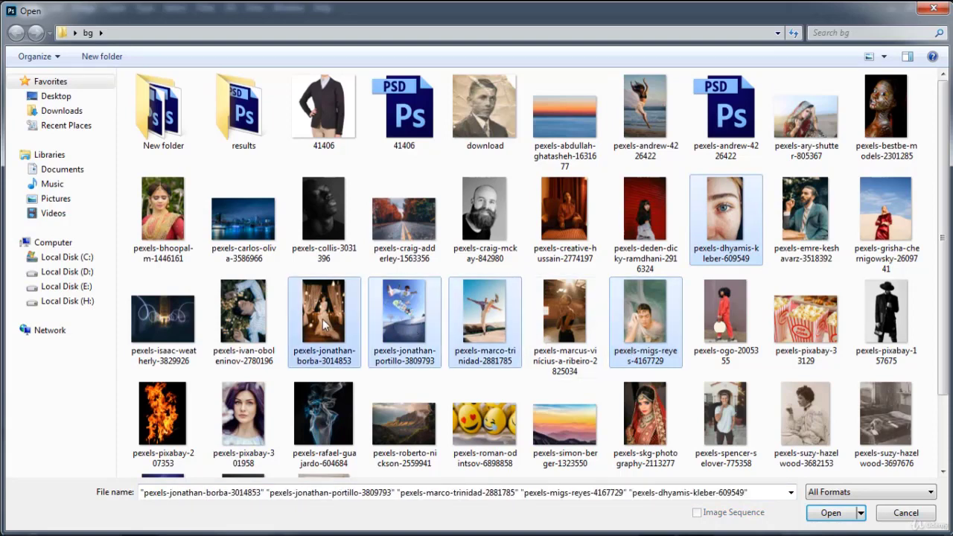
{"action": "left_click", "coordinate": [258, 317], "text": "ctrl"}
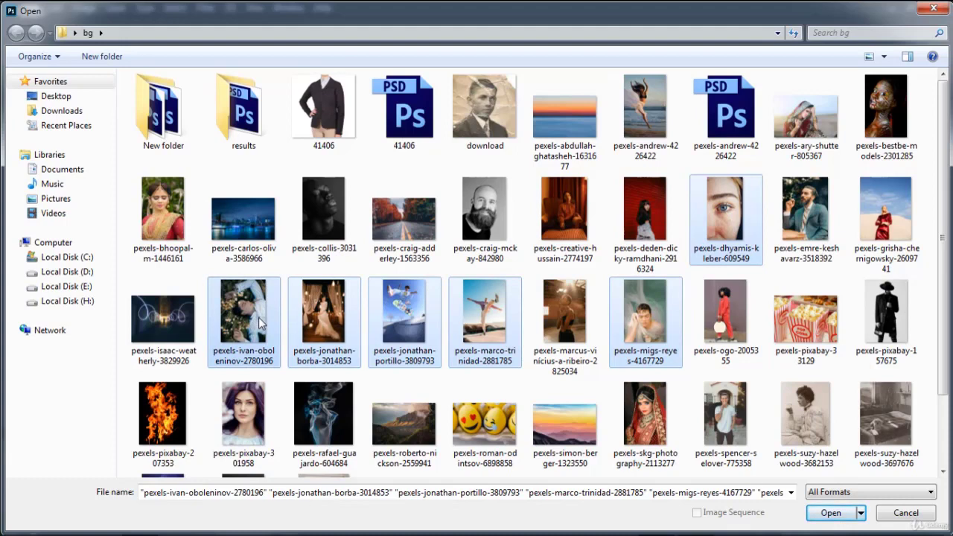
{"action": "left_click", "coordinate": [886, 115], "text": "ctrl"}
{"action": "left_click", "coordinate": [806, 116], "text": "ctrl"}
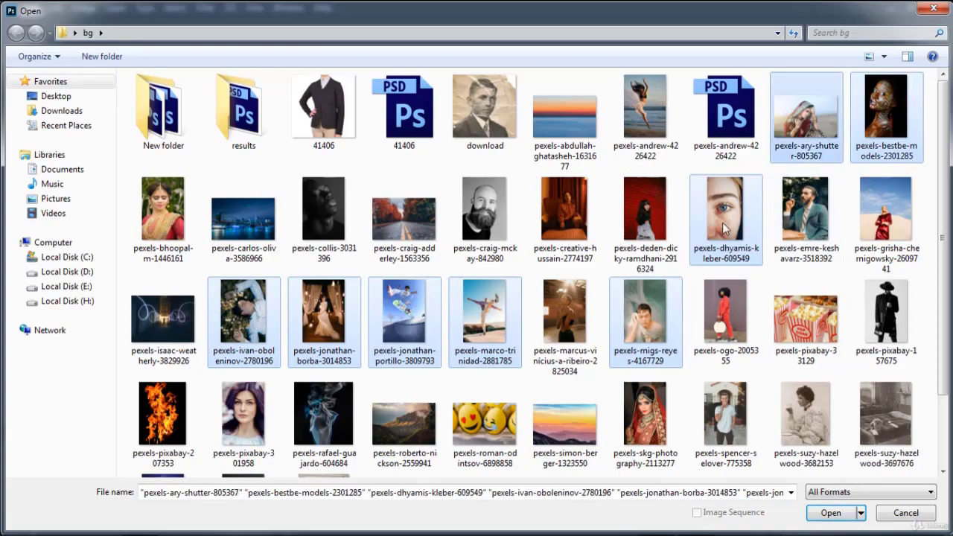
{"action": "left_click", "coordinate": [831, 514]}
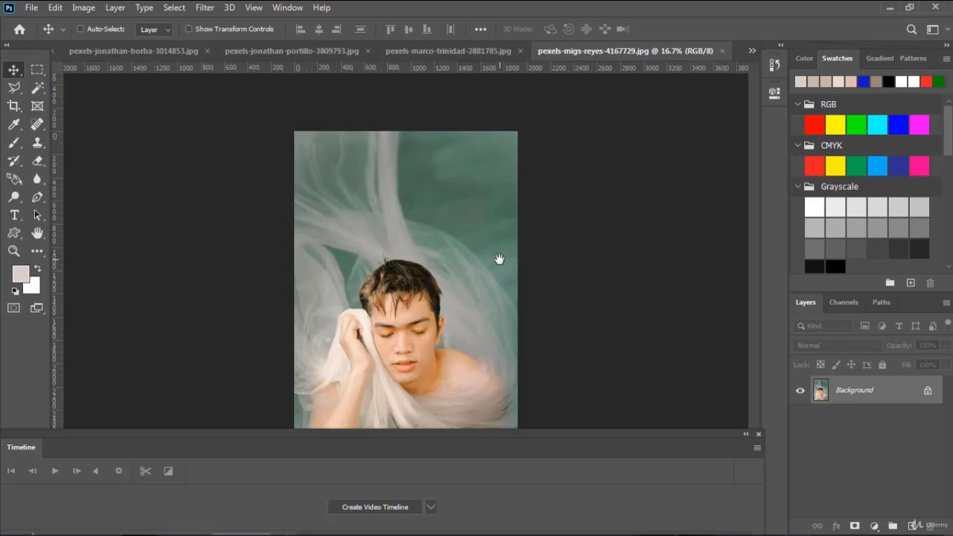
Close the Timeline panel so the whole 1920 x 2880 px fabric portrait is visible.
{"action": "left_click", "coordinate": [758, 434]}
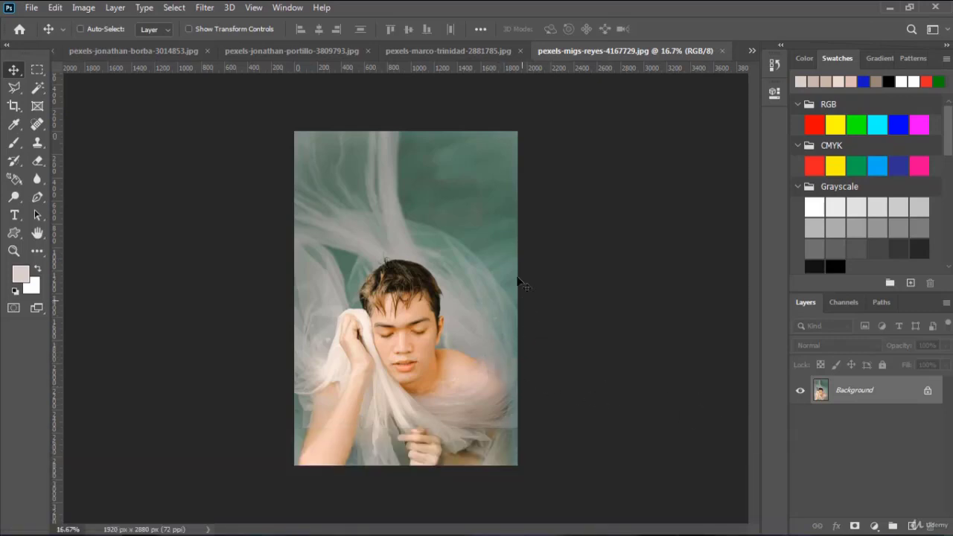
{"action": "left_click", "coordinate": [92, 11]}
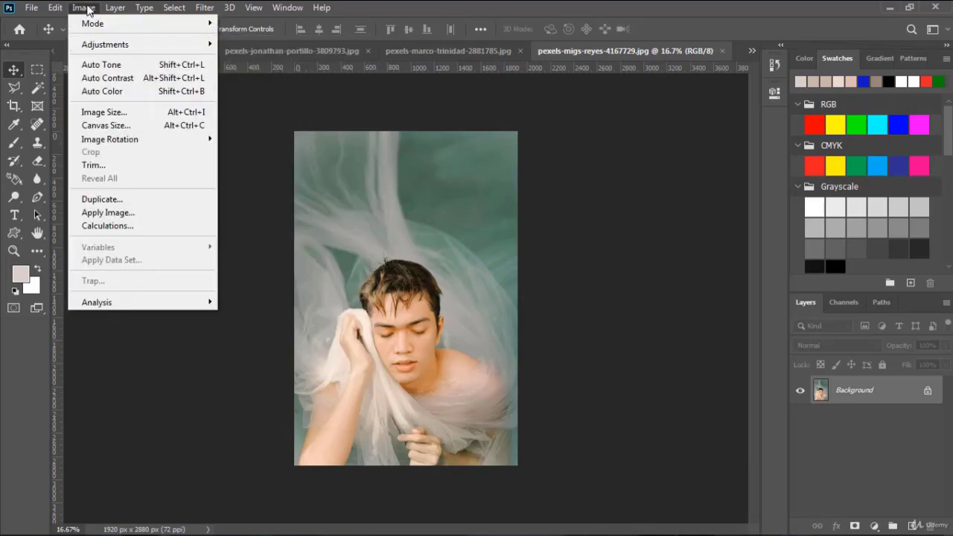
Try Brightness 87 and Contrast 96 in Brightness/Contrast, compare the preview, then discard the changes.
{"action": "left_click", "coordinate": [85, 7]}
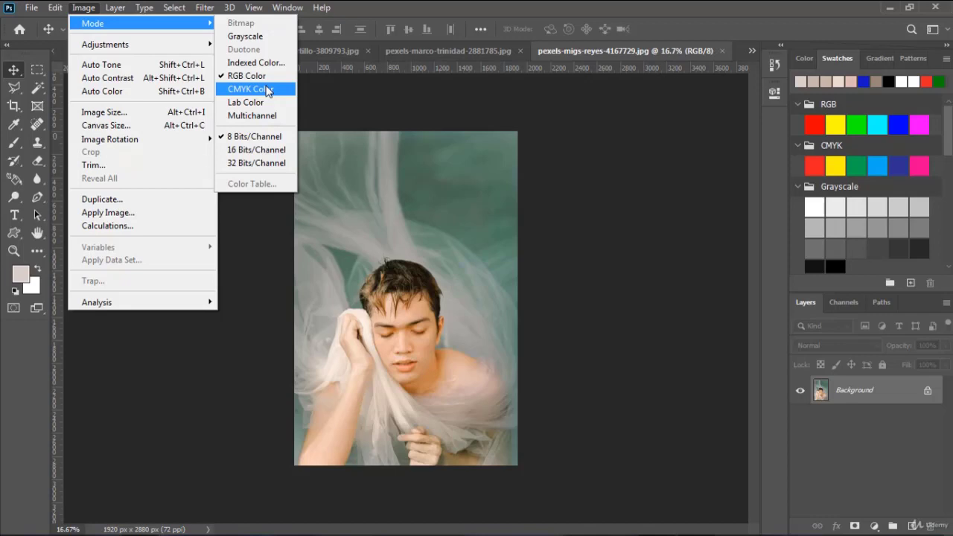
{"action": "mouse_move", "coordinate": [105, 45]}
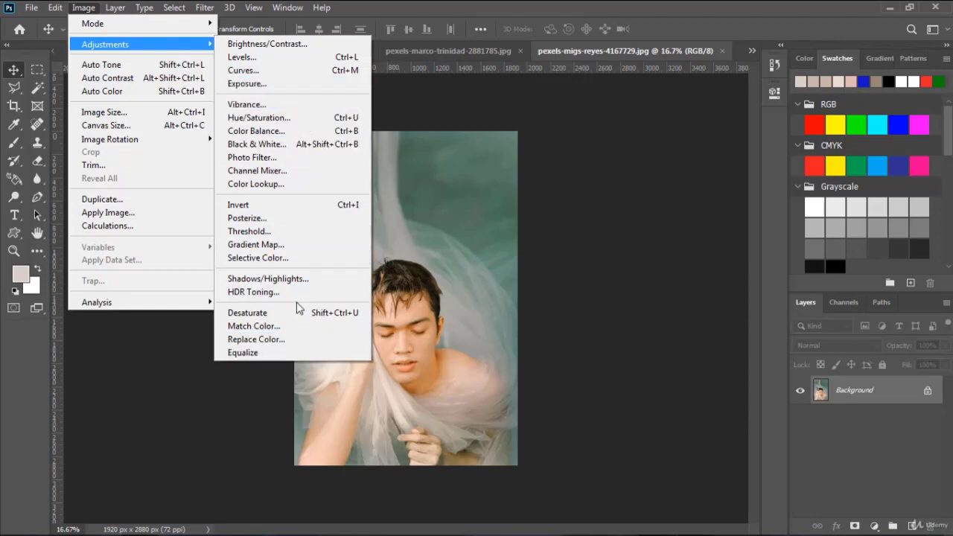
{"action": "left_click", "coordinate": [299, 47]}
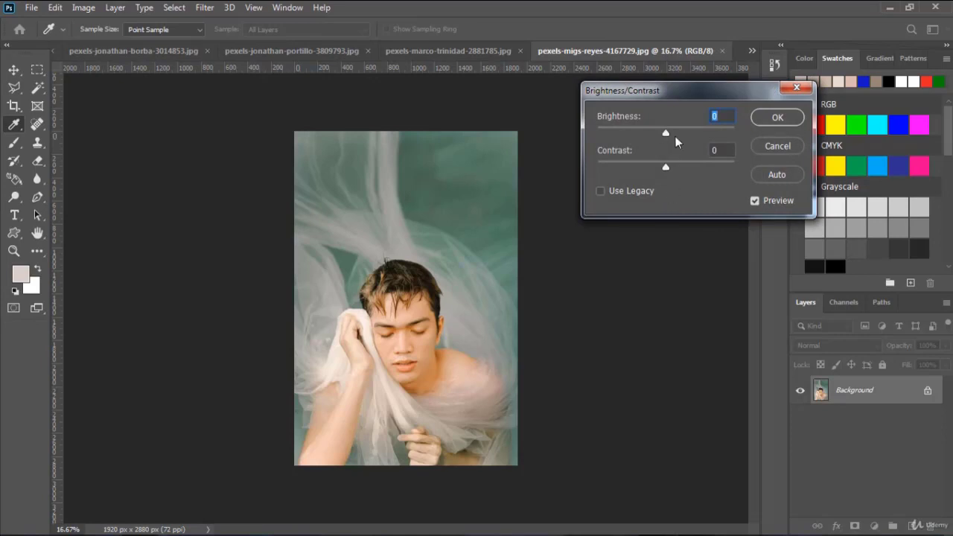
{"action": "left_click_drag", "start_coordinate": [666, 134], "coordinate": [704, 134]}
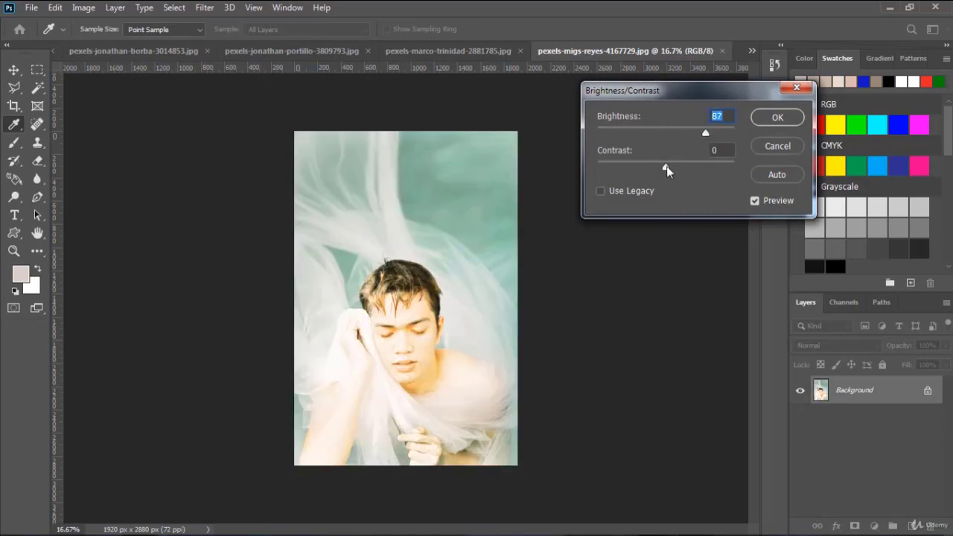
{"action": "left_click_drag", "start_coordinate": [666, 168], "coordinate": [731, 168]}
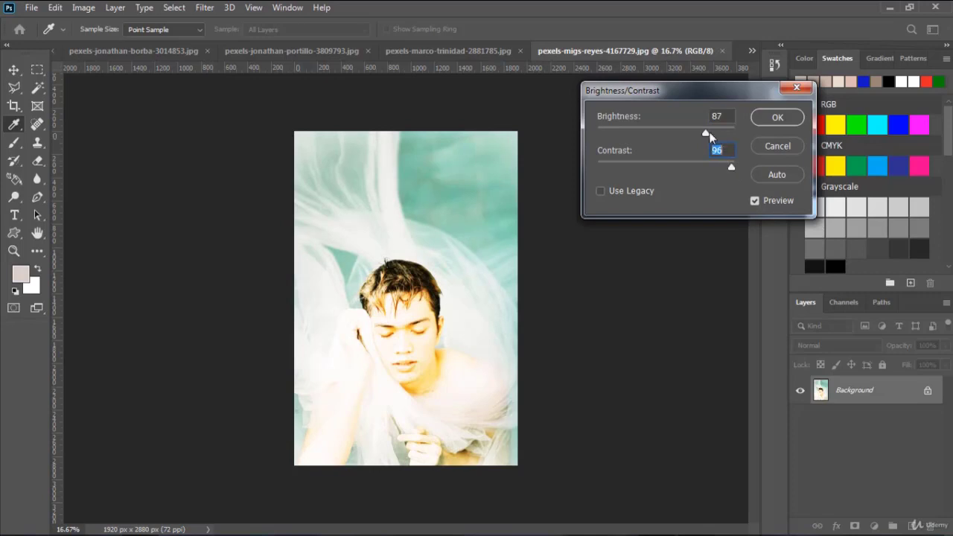
{"action": "mouse_move", "coordinate": [664, 136]}
{"action": "left_mouse_down"}
{"action": "mouse_move", "coordinate": [626, 134]}
{"action": "mouse_move", "coordinate": [649, 134]}
{"action": "left_mouse_up"}
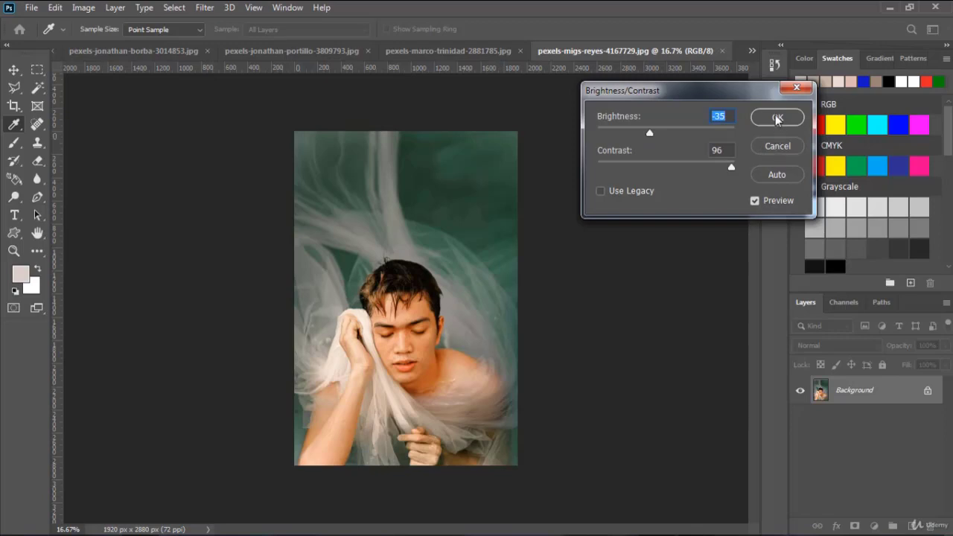
{"action": "left_click", "coordinate": [754, 200]}
{"action": "left_click", "coordinate": [754, 200]}
{"action": "left_click", "coordinate": [754, 200]}
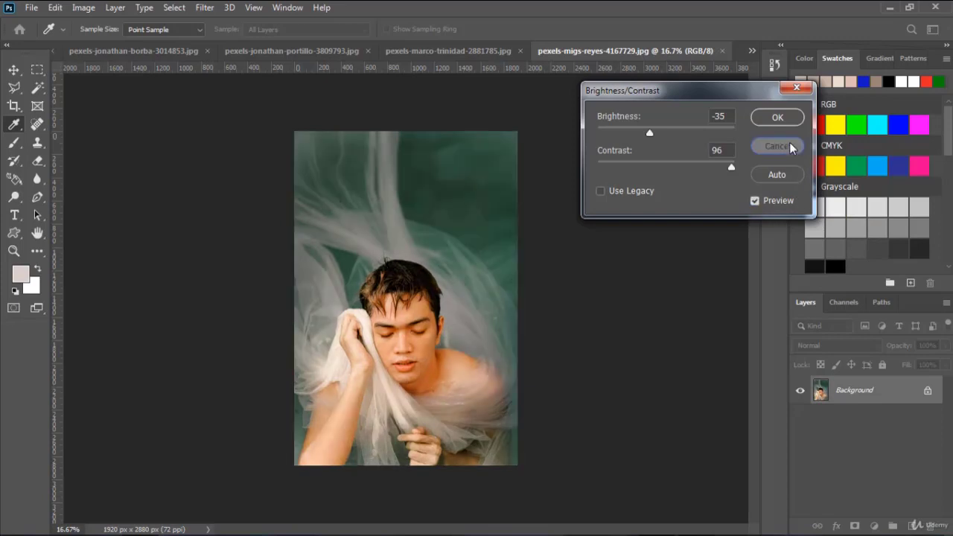
{"action": "left_click", "coordinate": [789, 143]}
Reopen Brightness/Contrast and use Auto, giving Brightness -8 and Contrast 70.
{"action": "left_click", "coordinate": [76, 9]}
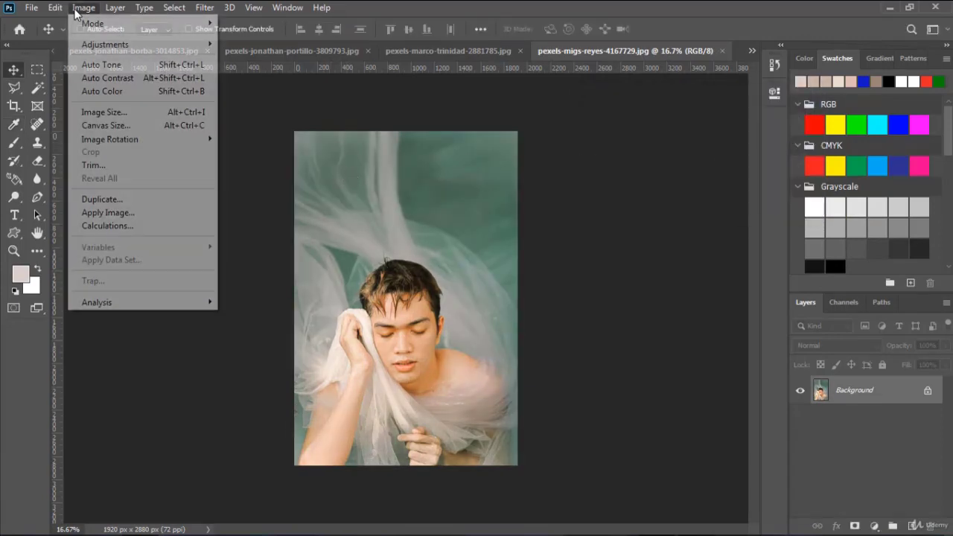
{"action": "left_click", "coordinate": [281, 46]}
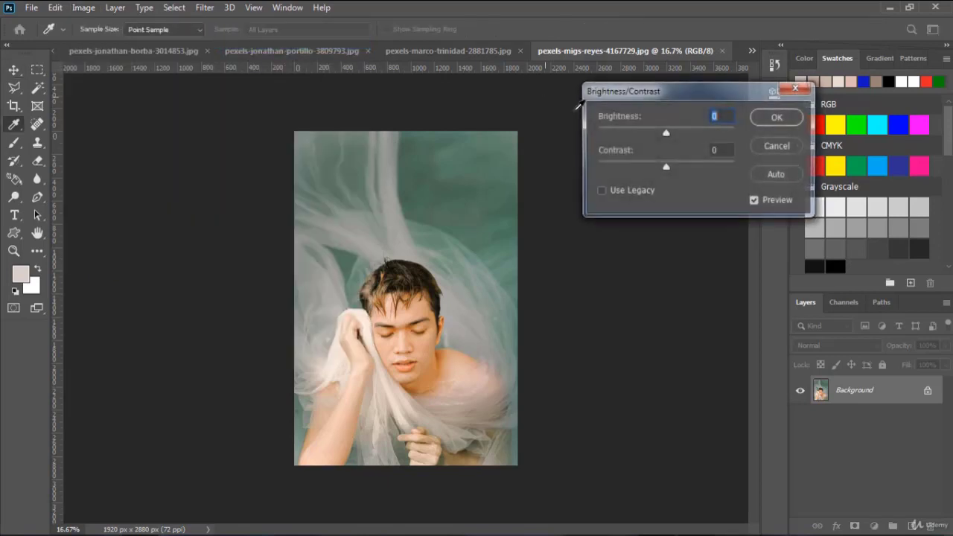
{"action": "left_click", "coordinate": [778, 174]}
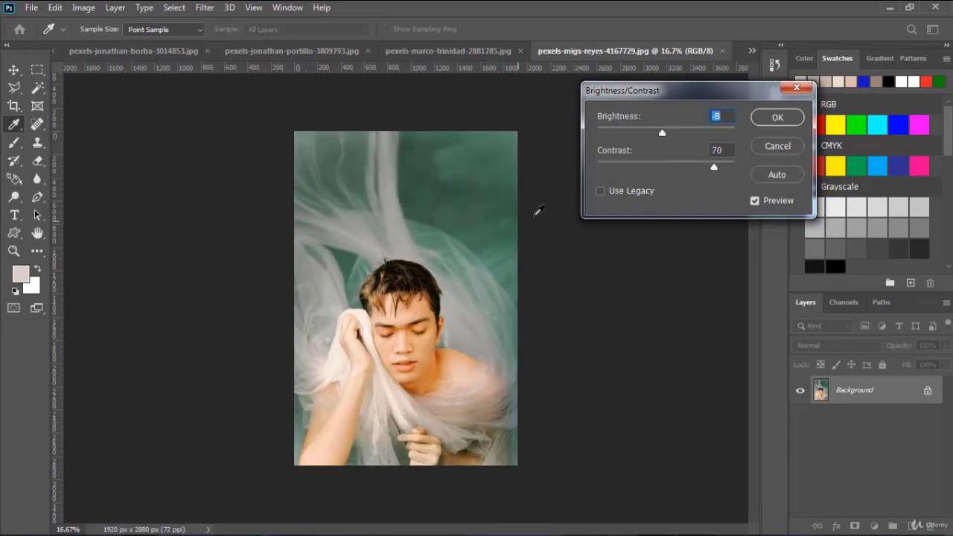
Commit the Brightness/Contrast change, then start Levels on the high-kick photo.
{"action": "left_click", "coordinate": [774, 146]}
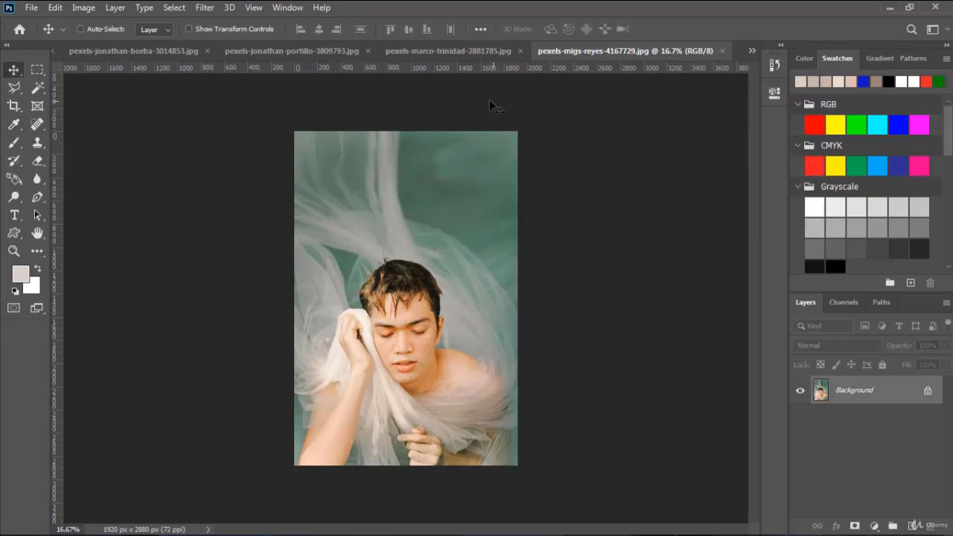
{"action": "left_click", "coordinate": [459, 55]}
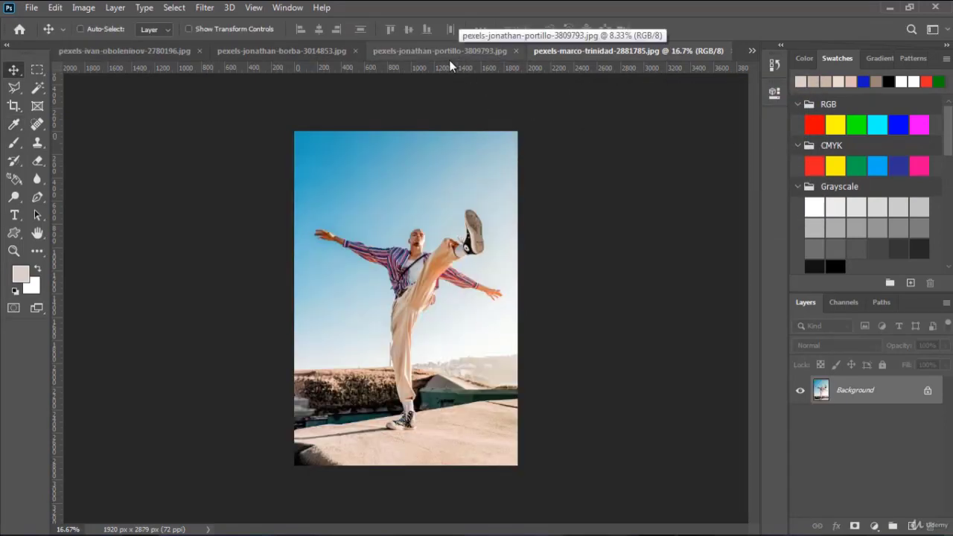
{"action": "left_click", "coordinate": [84, 8]}
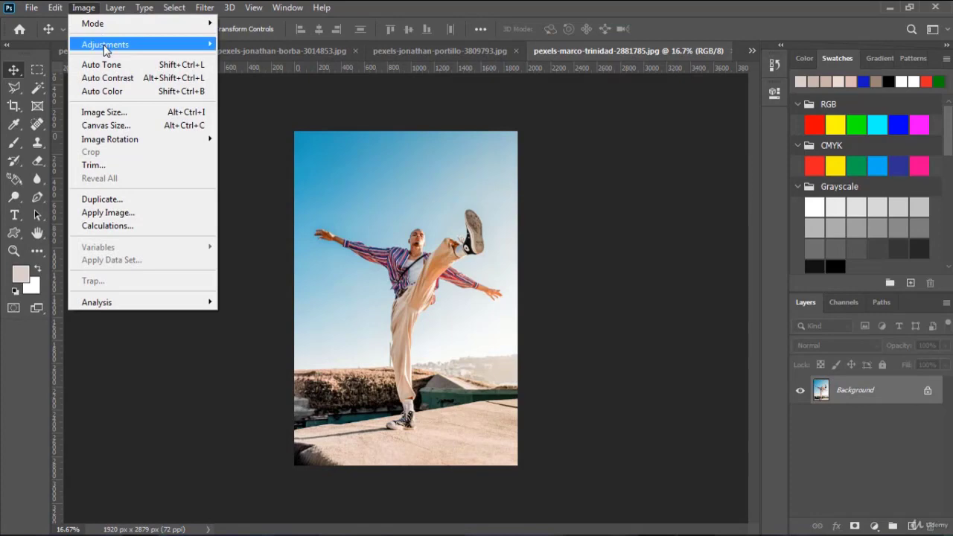
{"action": "mouse_move", "coordinate": [105, 44]}
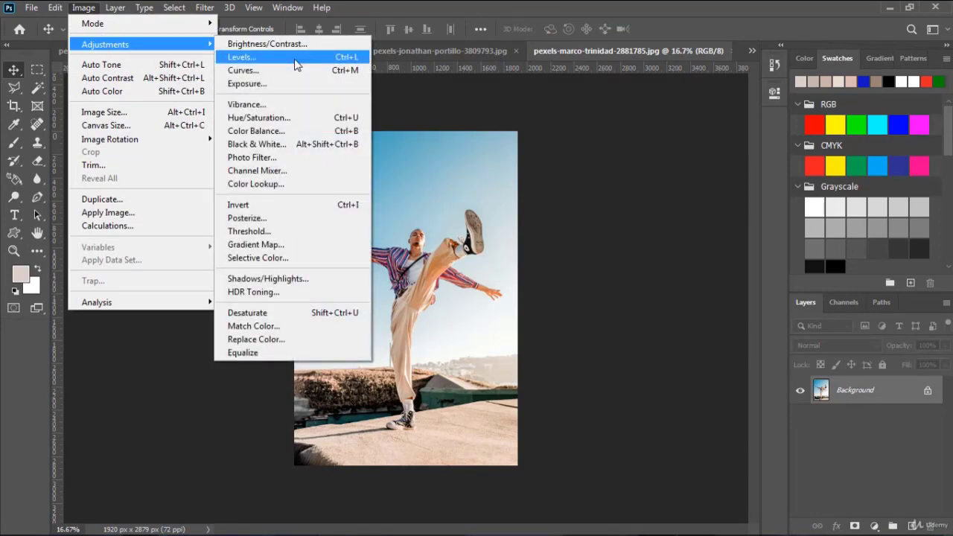
{"action": "left_click", "coordinate": [296, 60]}
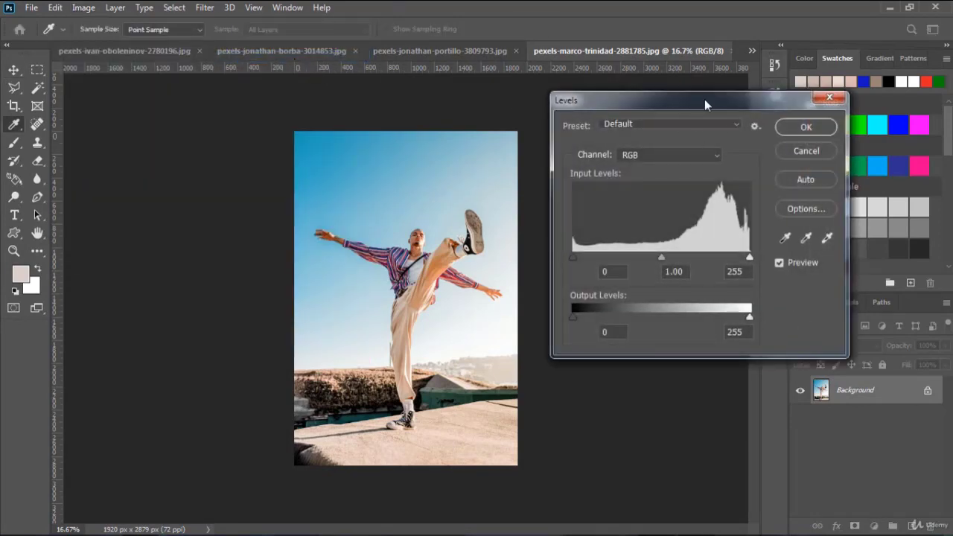
{"action": "left_click_drag", "start_coordinate": [705, 99], "coordinate": [706, 76]}
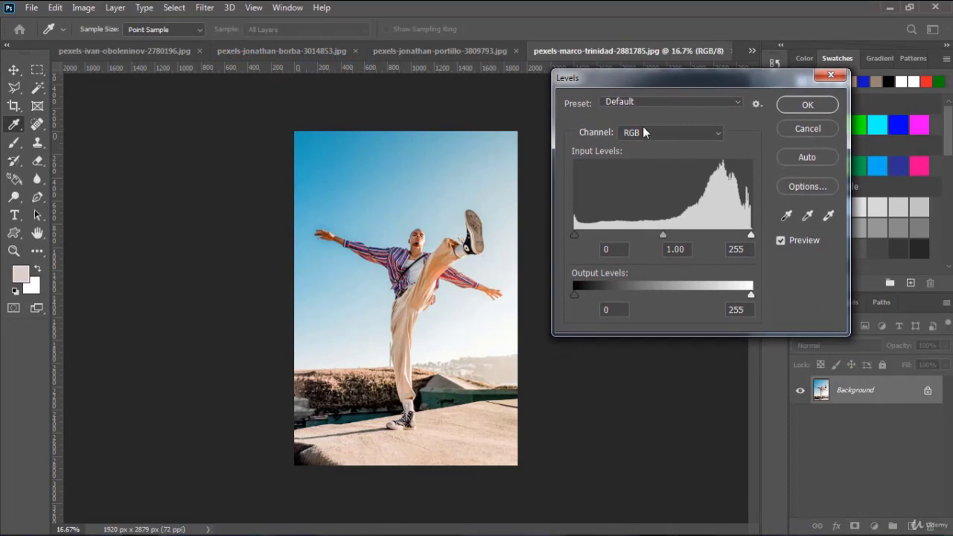
Preview the Increase Contrast 1 and Increase Contrast 3 Levels presets.
{"action": "left_click", "coordinate": [651, 105]}
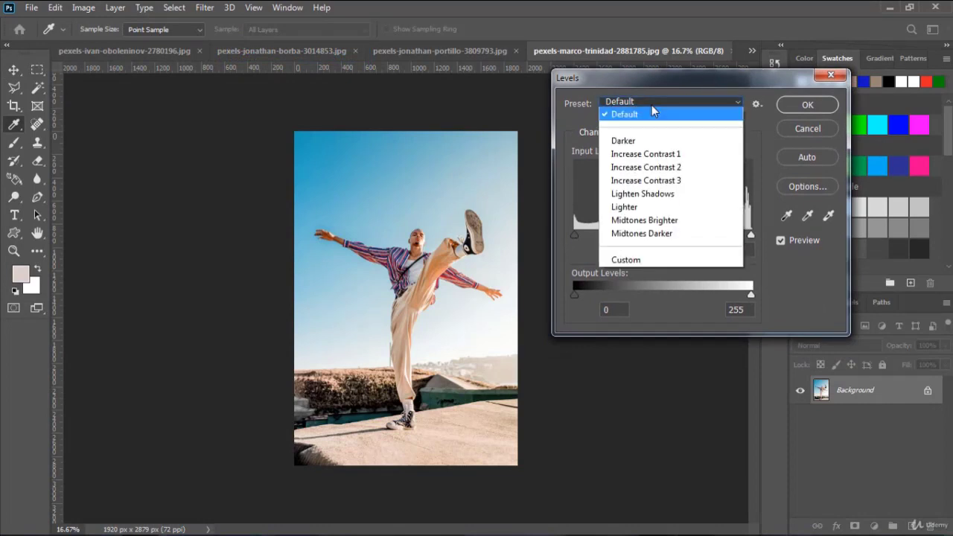
{"action": "left_click", "coordinate": [652, 105]}
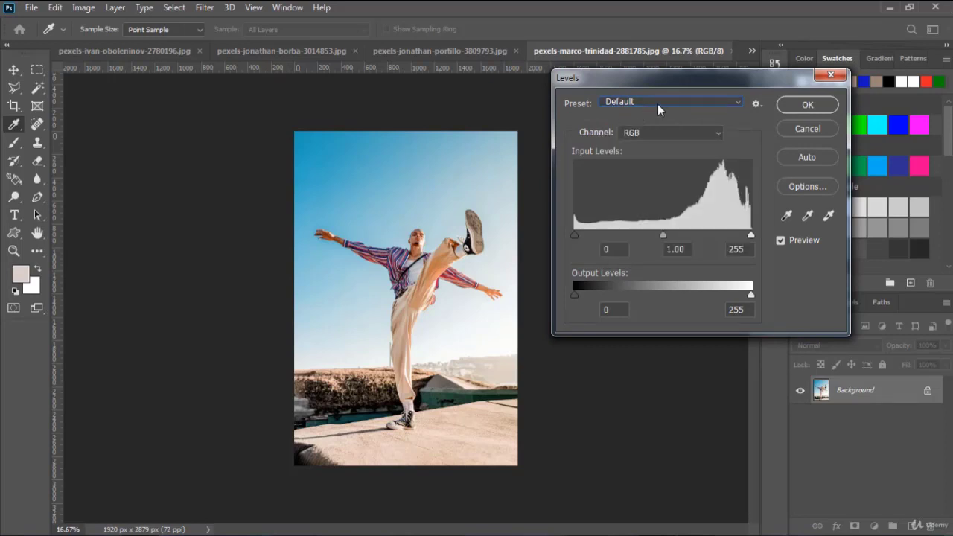
{"action": "left_click", "coordinate": [658, 106]}
{"action": "left_click", "coordinate": [659, 153]}
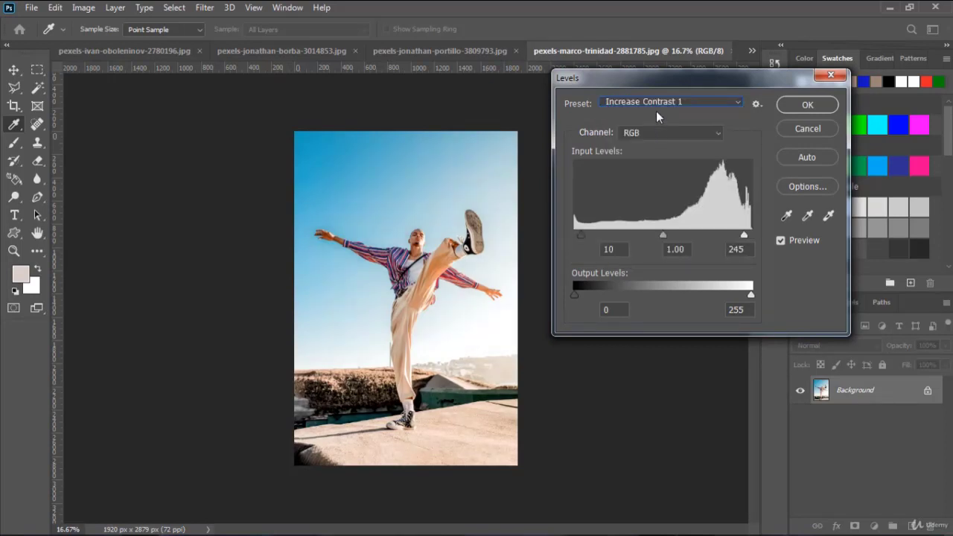
{"action": "left_click", "coordinate": [658, 107]}
{"action": "left_click", "coordinate": [654, 181]}
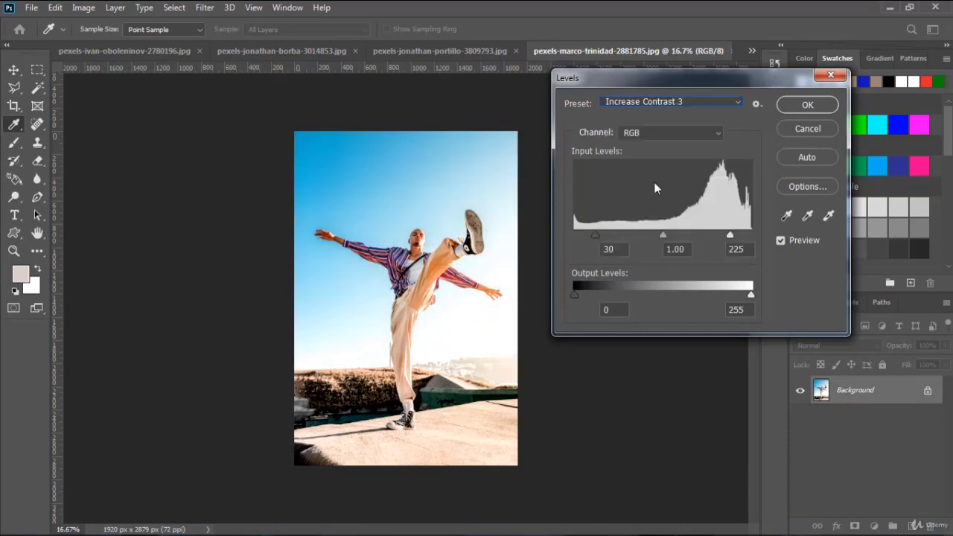
Preview the Lighter and Midtones Darker presets, then return Levels to Default.
{"action": "left_click", "coordinate": [655, 106]}
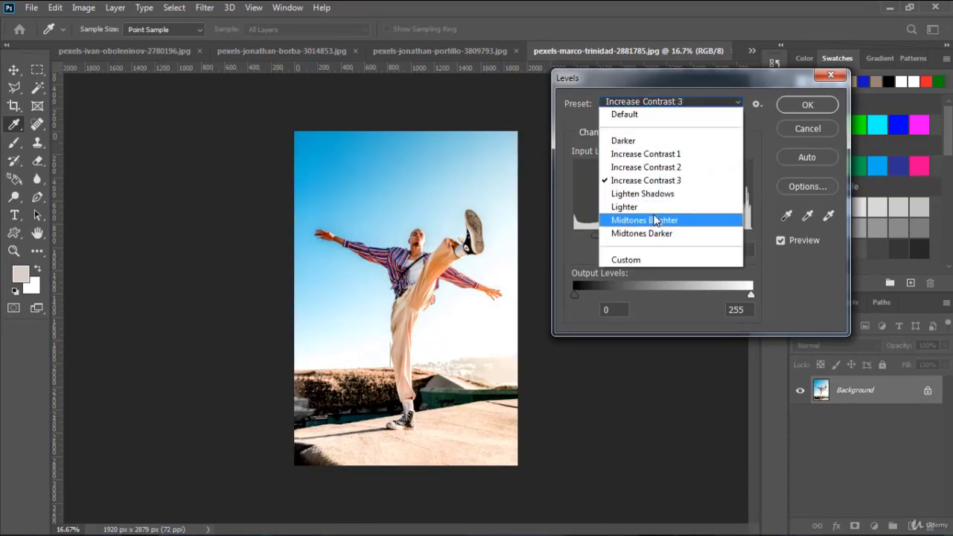
{"action": "left_click", "coordinate": [654, 207]}
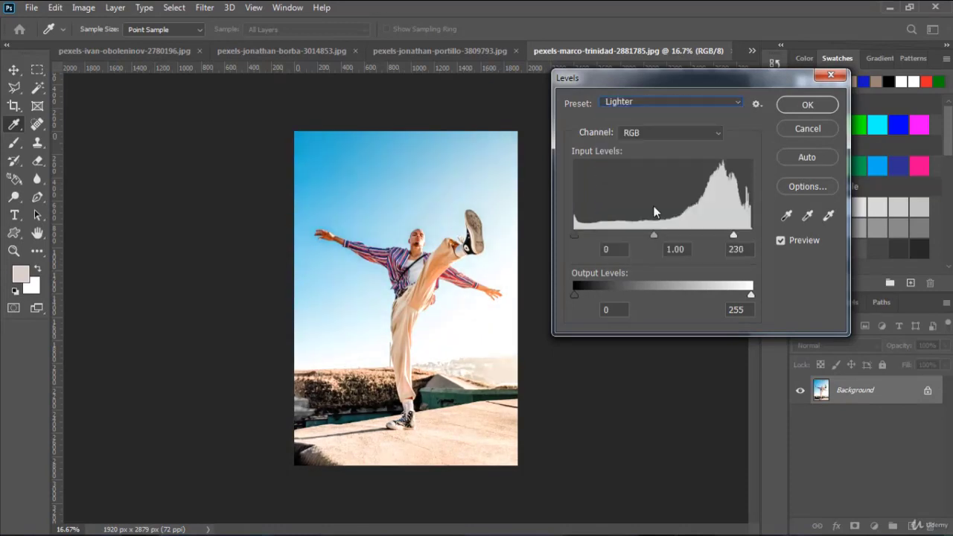
{"action": "left_click", "coordinate": [664, 104]}
{"action": "left_click", "coordinate": [603, 232]}
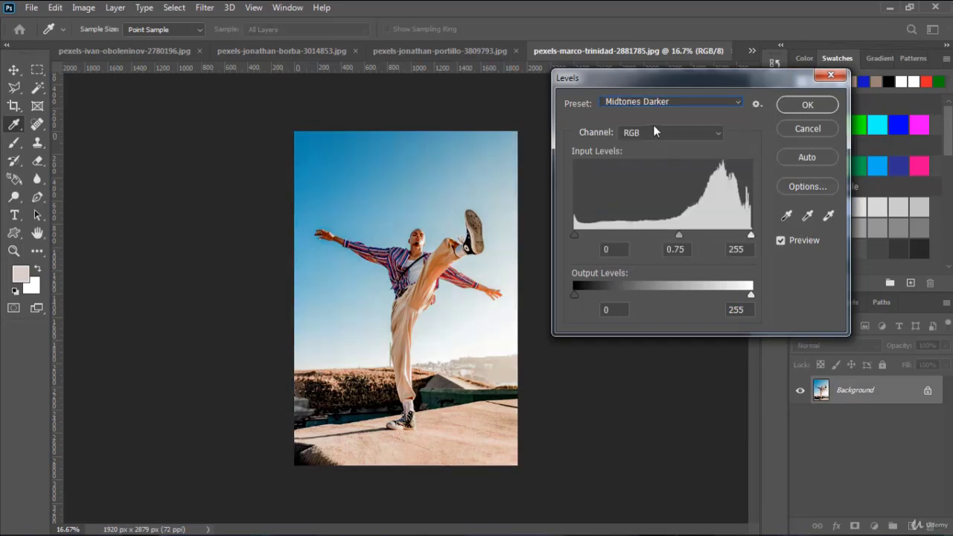
{"action": "left_click", "coordinate": [653, 107]}
{"action": "left_click", "coordinate": [653, 113]}
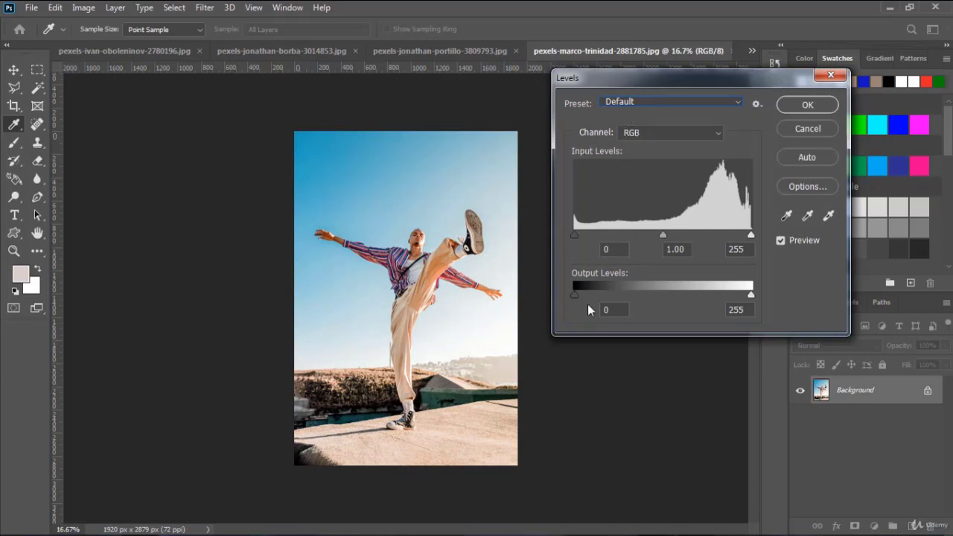
{"action": "left_click", "coordinate": [640, 136]}
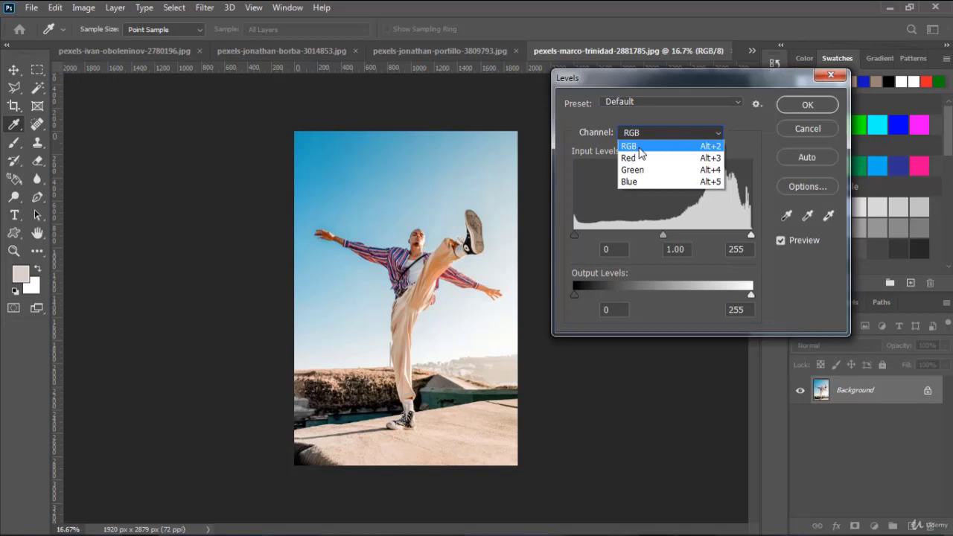
Adjust the Blue channel's input midtones, white point (118) and output highlights in Levels.
{"action": "left_click", "coordinate": [639, 148]}
{"action": "left_click", "coordinate": [645, 134]}
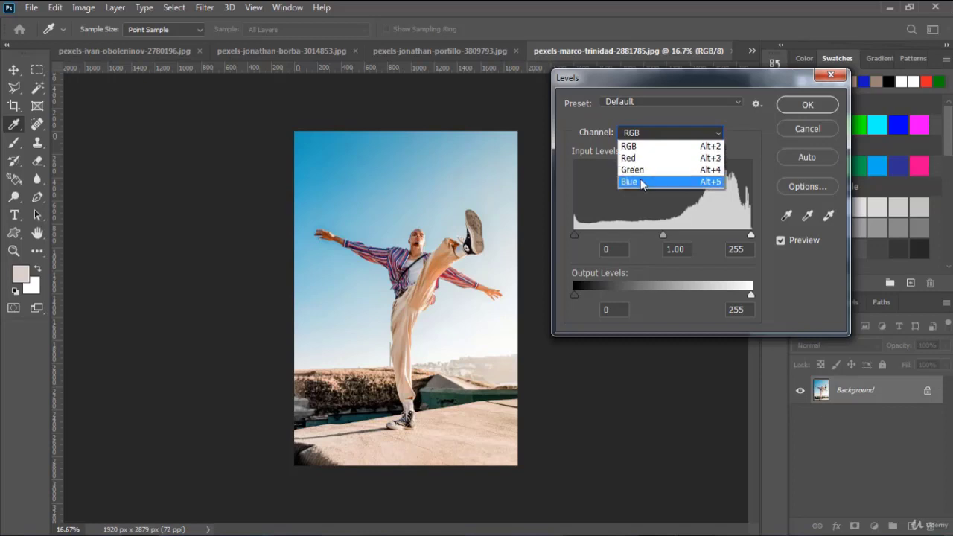
{"action": "left_click", "coordinate": [642, 184]}
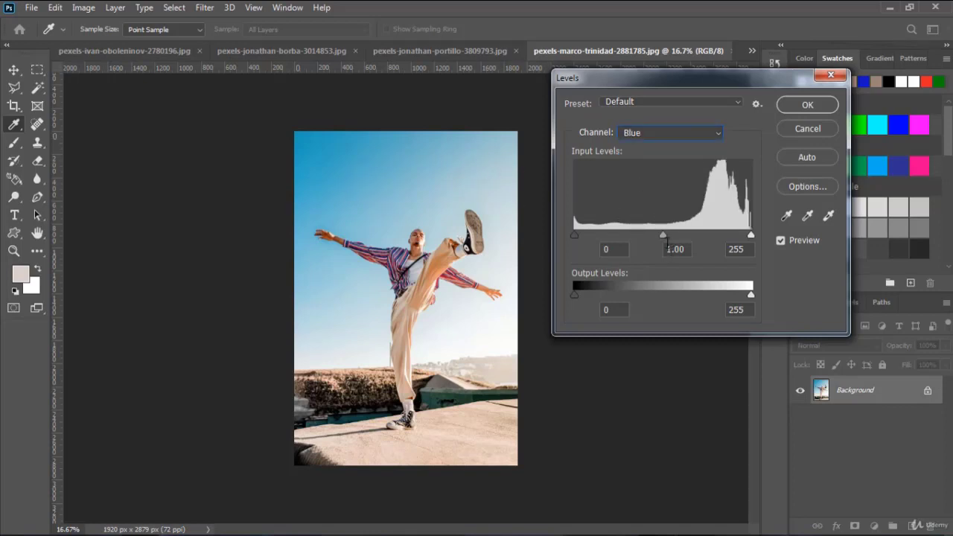
{"action": "mouse_move", "coordinate": [664, 235]}
{"action": "left_mouse_down"}
{"action": "mouse_move", "coordinate": [693, 235]}
{"action": "mouse_move", "coordinate": [607, 238]}
{"action": "mouse_move", "coordinate": [618, 237]}
{"action": "left_mouse_up"}
{"action": "left_click_drag", "start_coordinate": [750, 234], "coordinate": [655, 236]}
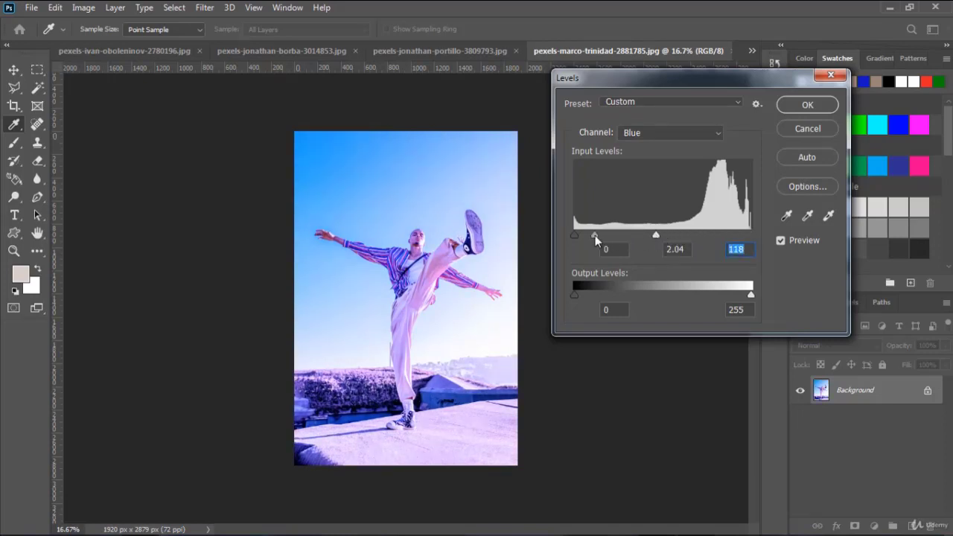
{"action": "left_click_drag", "start_coordinate": [596, 235], "coordinate": [631, 236]}
{"action": "left_click_drag", "start_coordinate": [631, 240], "coordinate": [685, 236]}
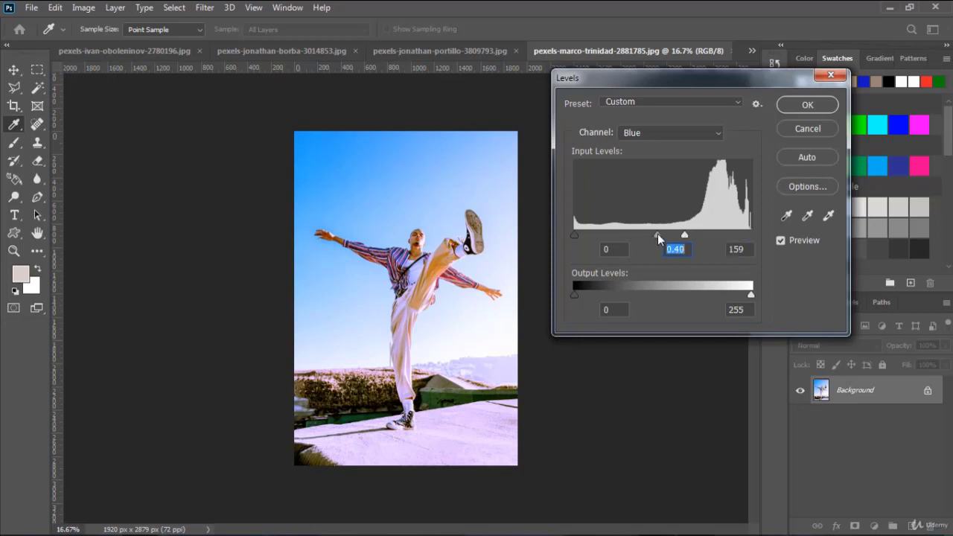
{"action": "mouse_move", "coordinate": [655, 235]}
{"action": "left_mouse_down"}
{"action": "mouse_move", "coordinate": [620, 234]}
{"action": "mouse_move", "coordinate": [633, 234]}
{"action": "left_mouse_up"}
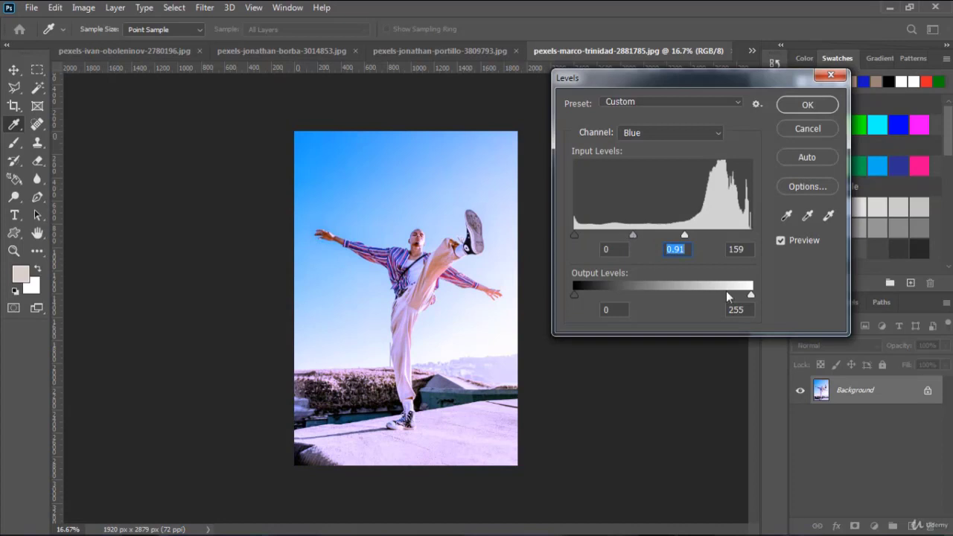
{"action": "left_click_drag", "start_coordinate": [751, 295], "coordinate": [721, 296]}
Sample a black point from the photo with the eyedropper, then discard all Levels changes.
{"action": "left_click", "coordinate": [785, 216]}
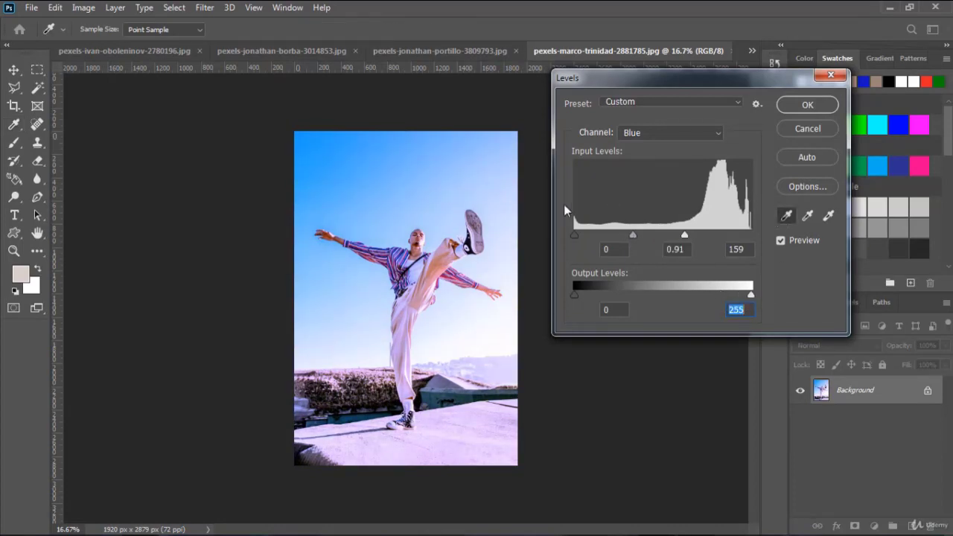
{"action": "left_click", "coordinate": [467, 186]}
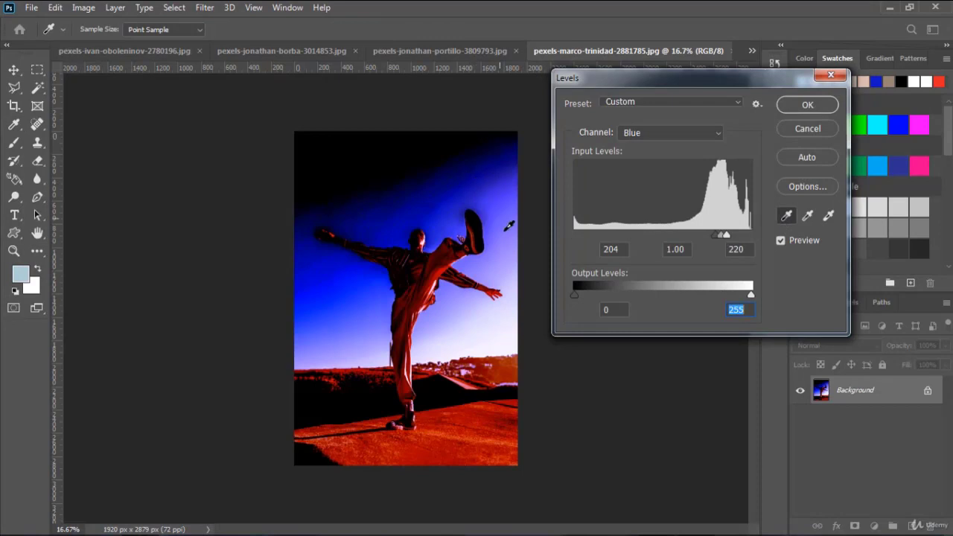
{"action": "left_click", "coordinate": [507, 248]}
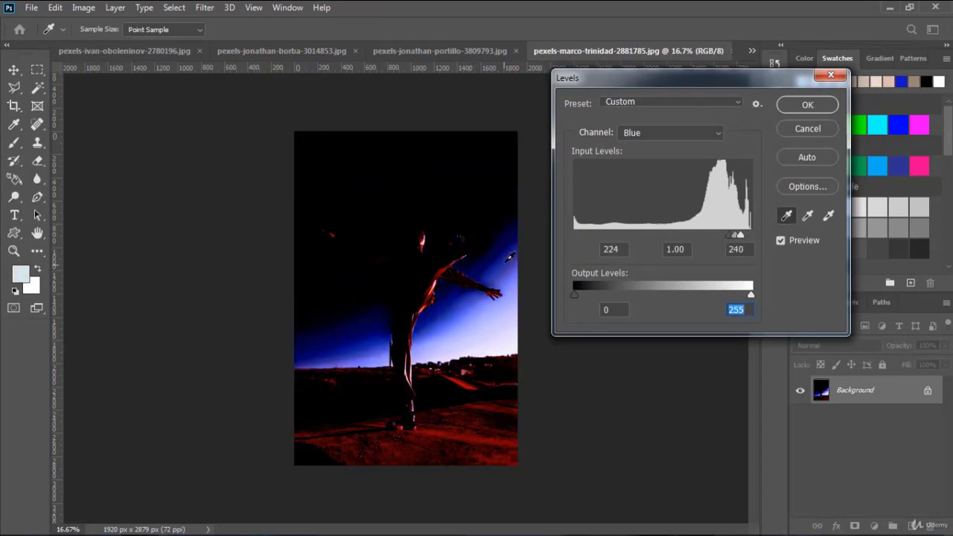
{"action": "left_click", "coordinate": [796, 128]}
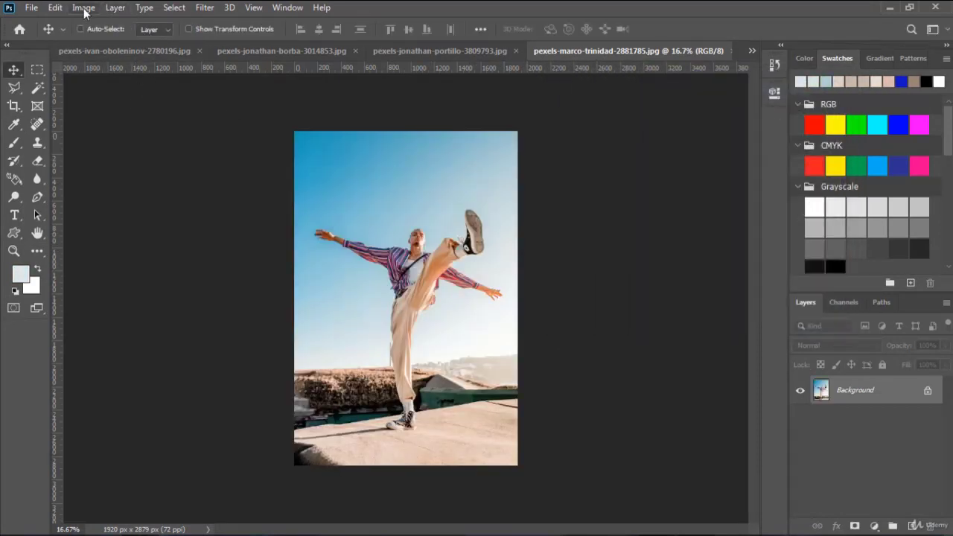
{"action": "left_click", "coordinate": [83, 7]}
{"action": "mouse_move", "coordinate": [105, 44]}
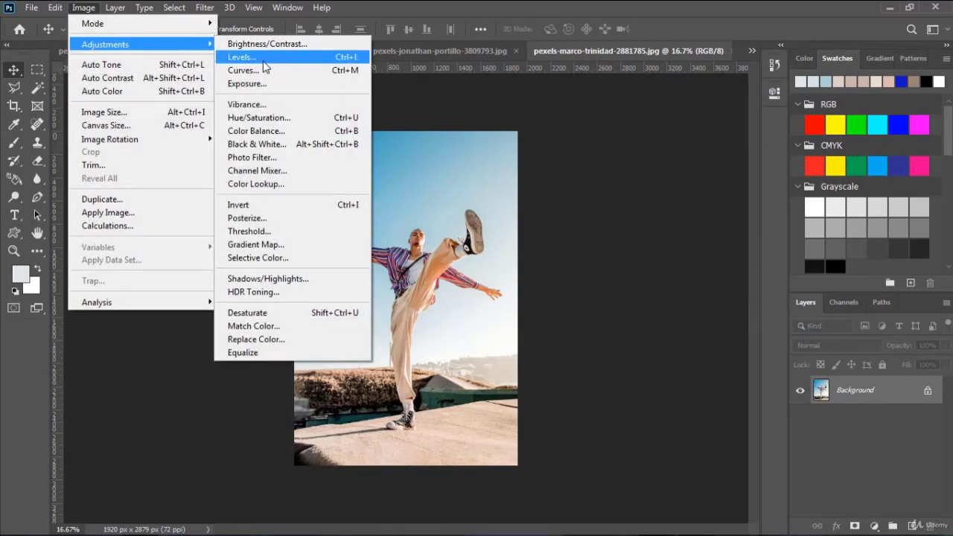
Open Levels and set the RGB input black point to 80 and midtones to 1.32.
{"action": "left_click", "coordinate": [264, 57]}
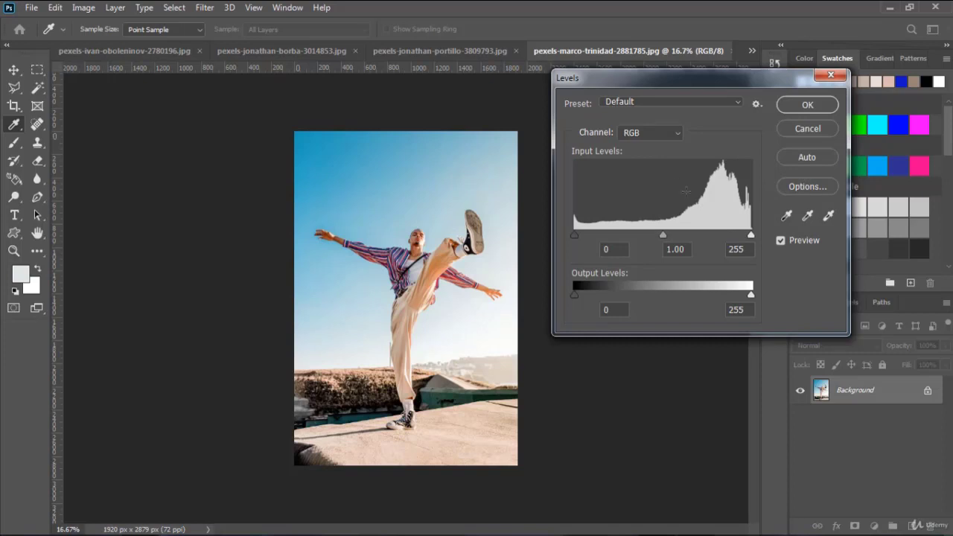
{"action": "mouse_move", "coordinate": [663, 236]}
{"action": "left_mouse_down"}
{"action": "mouse_move", "coordinate": [697, 235]}
{"action": "mouse_move", "coordinate": [606, 237]}
{"action": "mouse_move", "coordinate": [659, 235]}
{"action": "left_mouse_up"}
{"action": "type", "text": "0.79"}
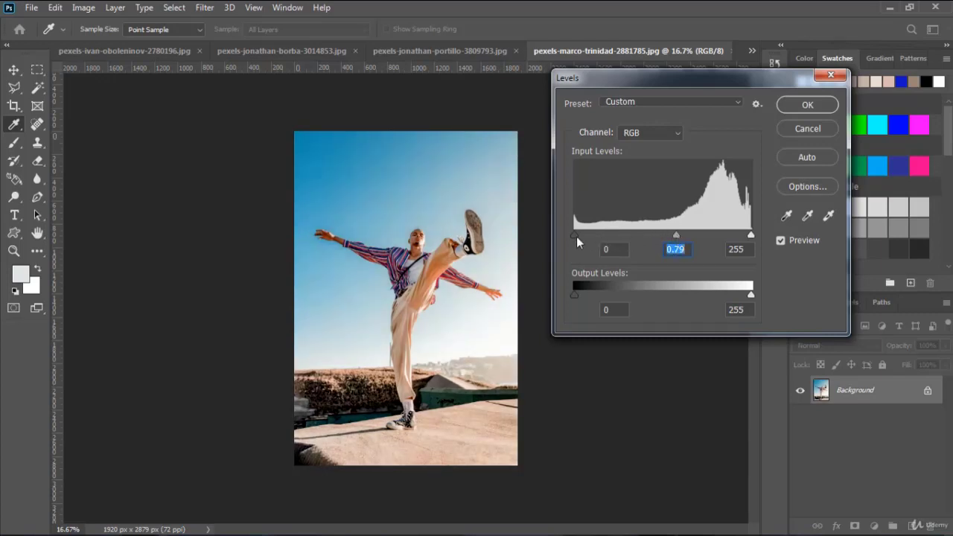
{"action": "mouse_move", "coordinate": [577, 236]}
{"action": "left_mouse_down"}
{"action": "mouse_move", "coordinate": [656, 236]}
{"action": "mouse_move", "coordinate": [630, 236]}
{"action": "left_mouse_up"}
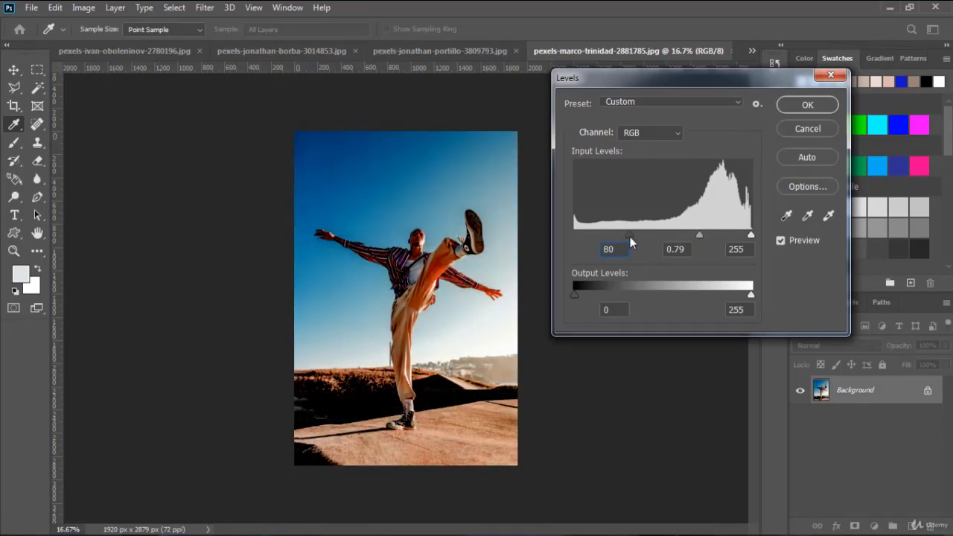
{"action": "left_click_drag", "start_coordinate": [696, 236], "coordinate": [670, 236]}
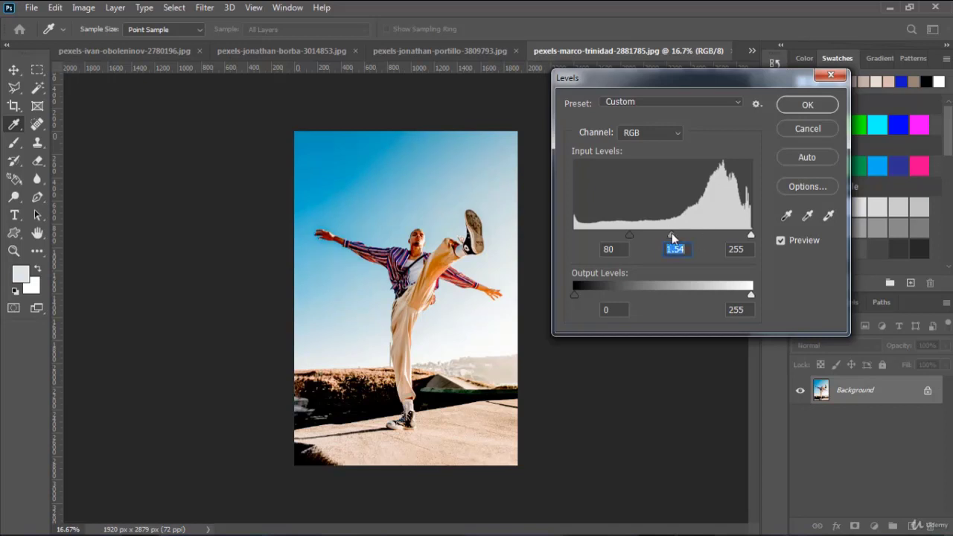
{"action": "left_click_drag", "start_coordinate": [678, 233], "coordinate": [678, 233]}
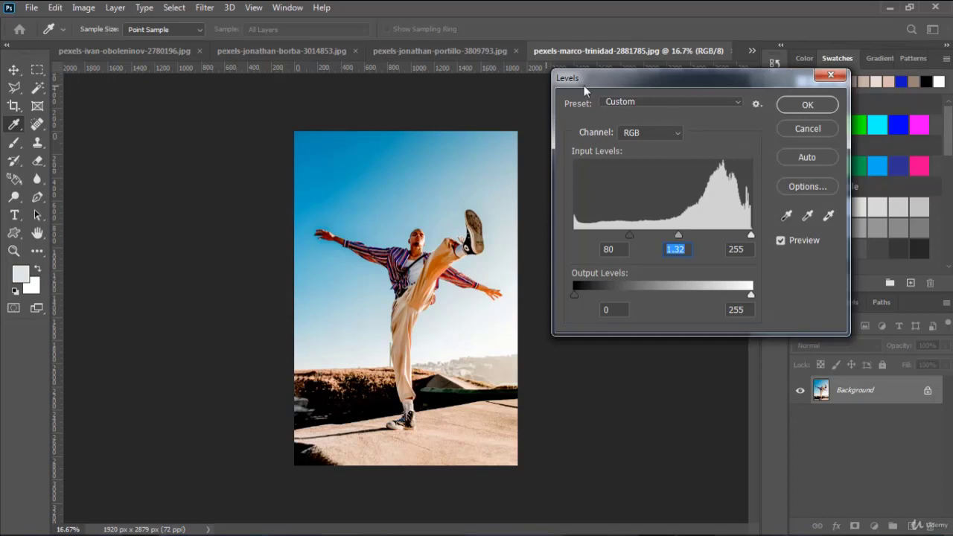
Switch Levels to the Red channel and set its black point to 106, midtones 1.46.
{"action": "left_click", "coordinate": [665, 134]}
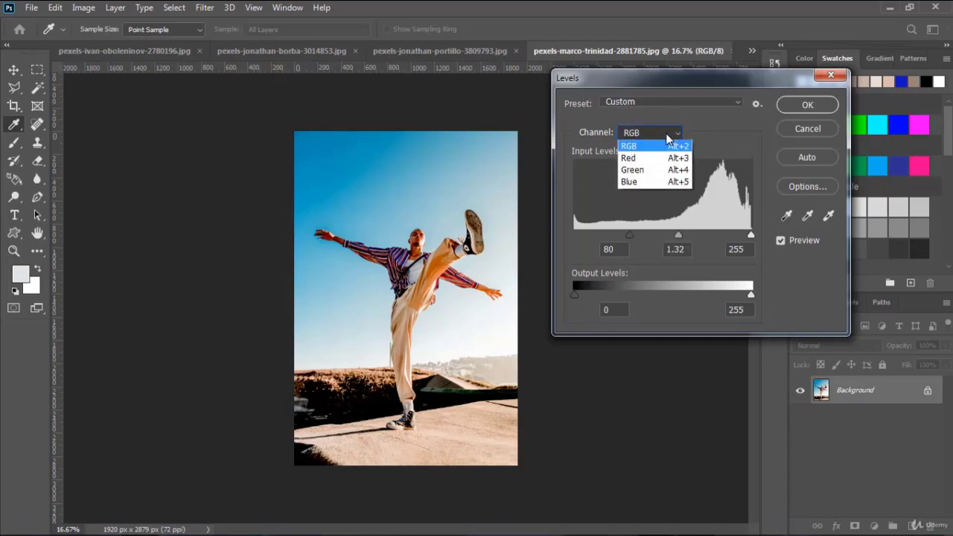
{"action": "left_click", "coordinate": [653, 159]}
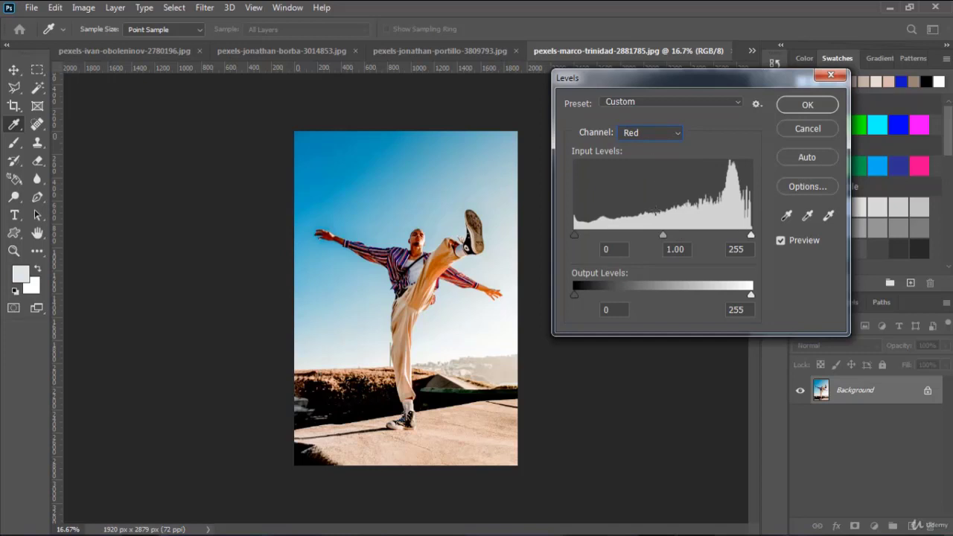
{"action": "left_click", "coordinate": [655, 134]}
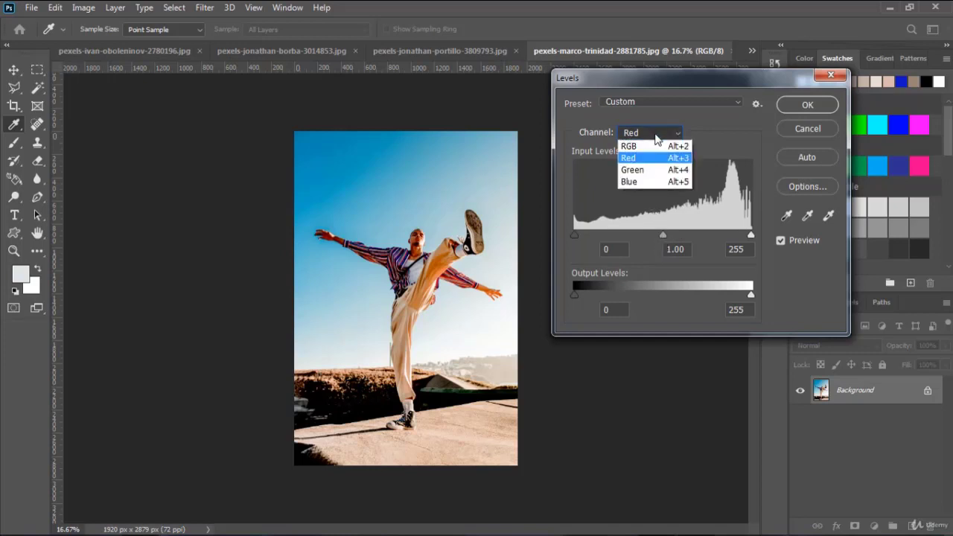
{"action": "left_click", "coordinate": [649, 144]}
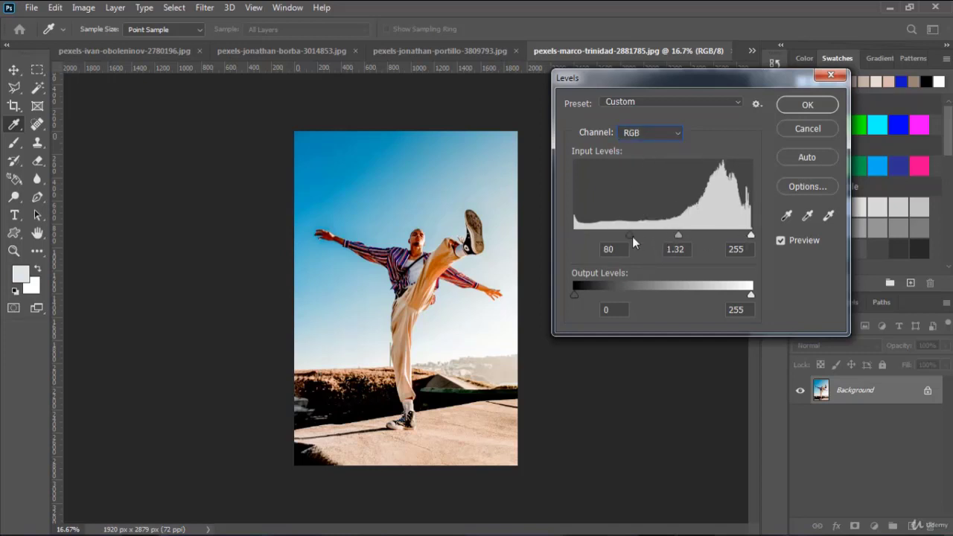
{"action": "left_click", "coordinate": [657, 133]}
{"action": "left_click", "coordinate": [649, 158]}
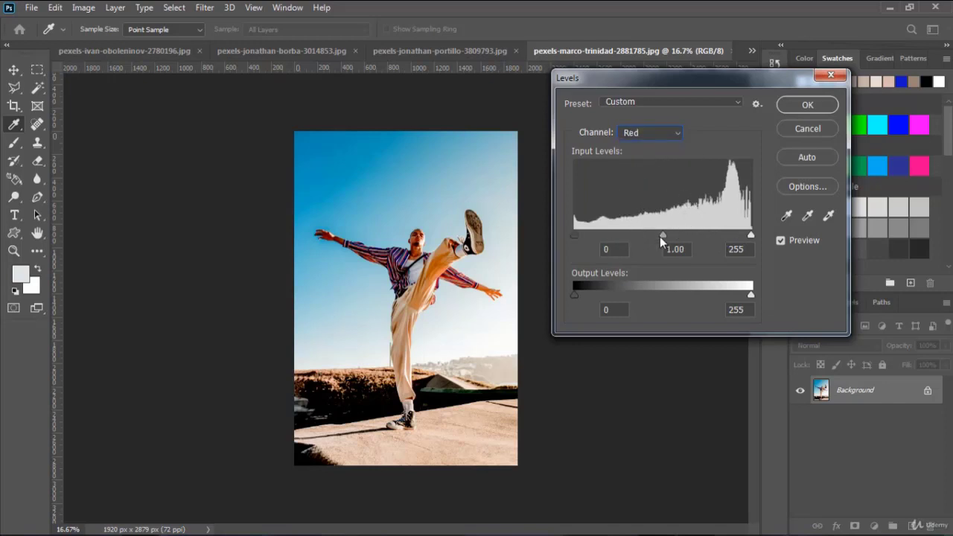
{"action": "mouse_move", "coordinate": [659, 236]}
{"action": "left_mouse_down"}
{"action": "mouse_move", "coordinate": [634, 236]}
{"action": "mouse_move", "coordinate": [698, 235]}
{"action": "left_mouse_up"}
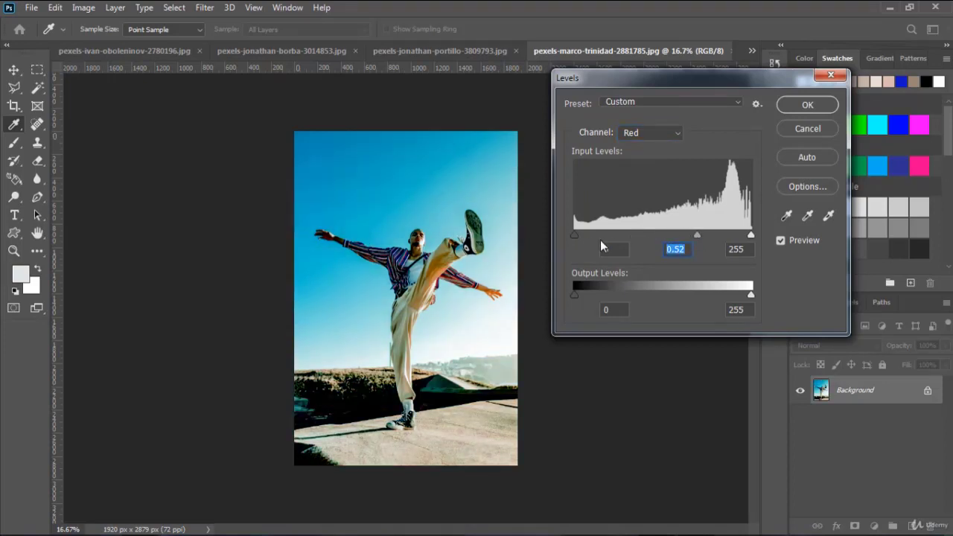
{"action": "mouse_move", "coordinate": [575, 236]}
{"action": "left_mouse_down"}
{"action": "mouse_move", "coordinate": [704, 237]}
{"action": "mouse_move", "coordinate": [646, 236]}
{"action": "left_mouse_up"}
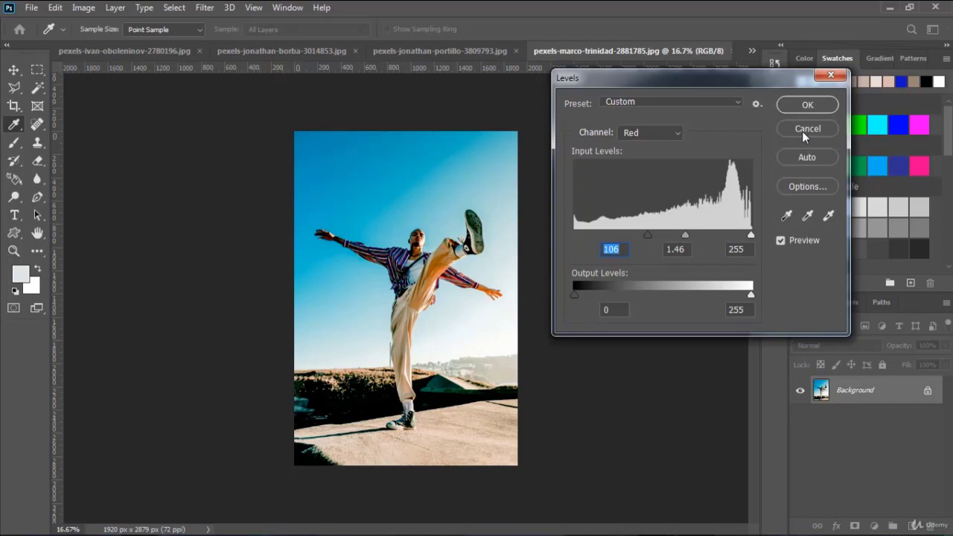
Toggle Preview to compare against the original, then cancel the Levels adjustment.
{"action": "left_click", "coordinate": [785, 241]}
{"action": "left_click", "coordinate": [785, 238]}
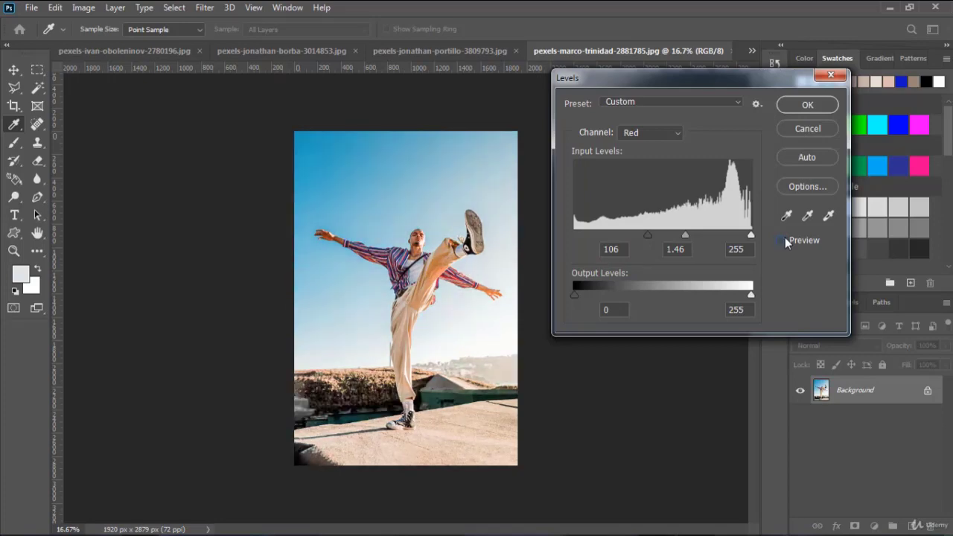
{"action": "left_click", "coordinate": [785, 238]}
{"action": "left_click", "coordinate": [784, 238]}
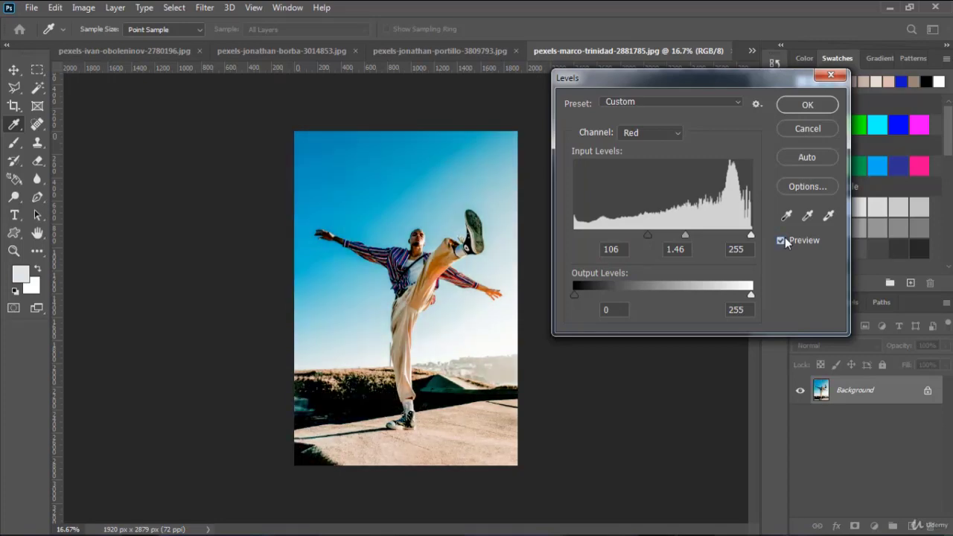
{"action": "left_click", "coordinate": [784, 239]}
{"action": "left_click", "coordinate": [804, 136]}
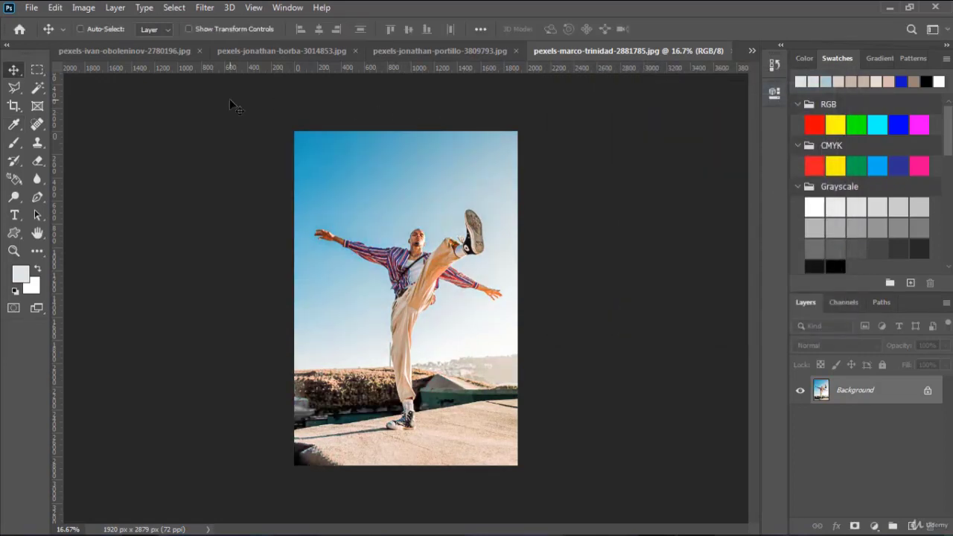
Open Curves on the skateboard jump photo and move the dialog off the image.
{"action": "left_click", "coordinate": [466, 52]}
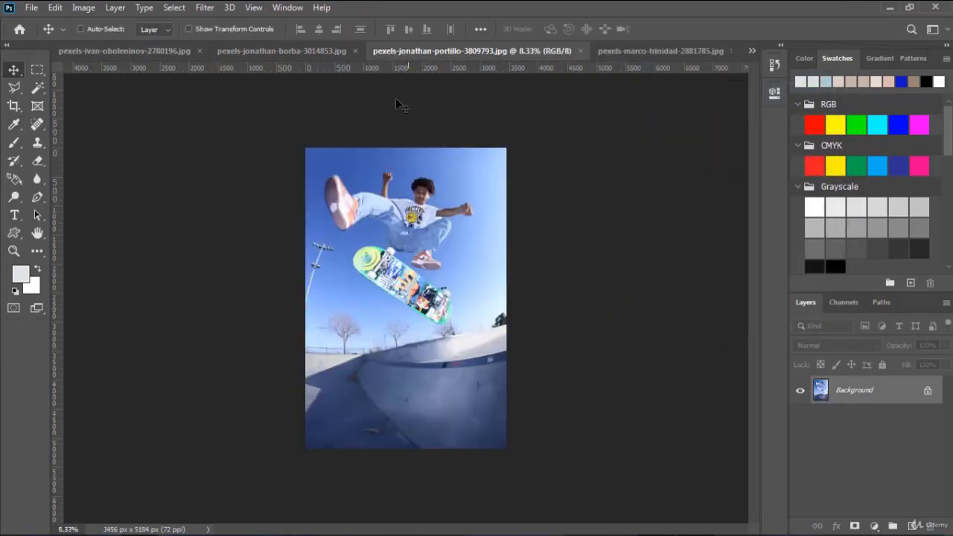
{"action": "left_click", "coordinate": [85, 8]}
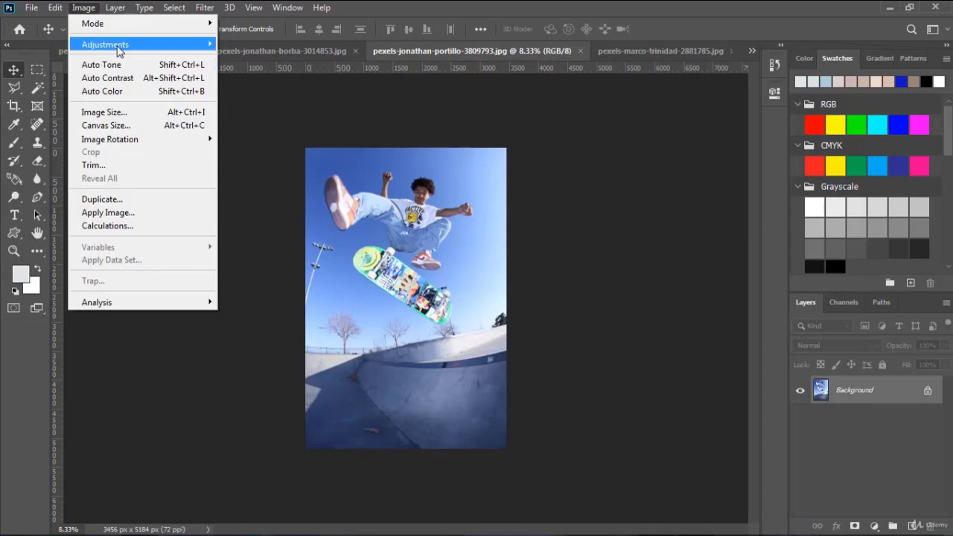
{"action": "mouse_move", "coordinate": [105, 45]}
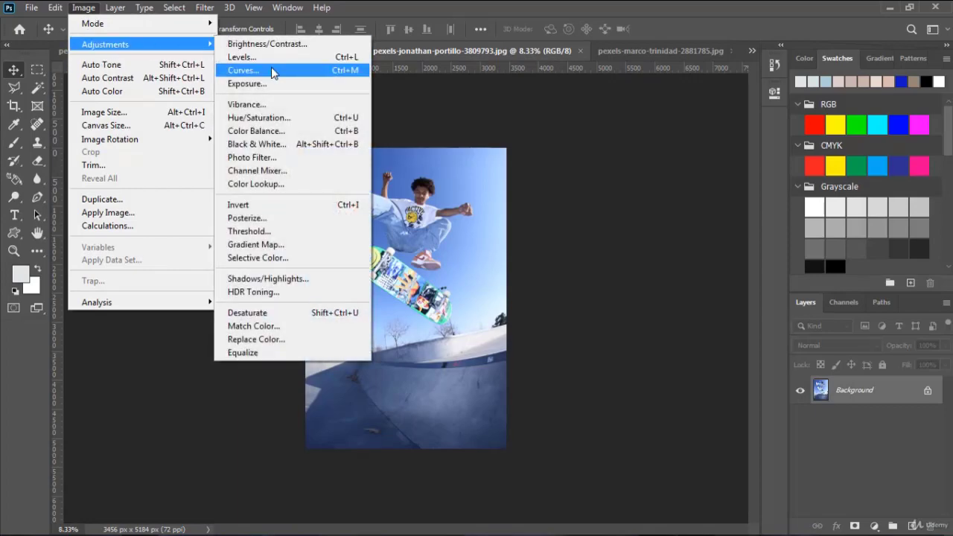
{"action": "left_click", "coordinate": [273, 70]}
{"action": "left_click_drag", "start_coordinate": [627, 57], "coordinate": [752, 42]}
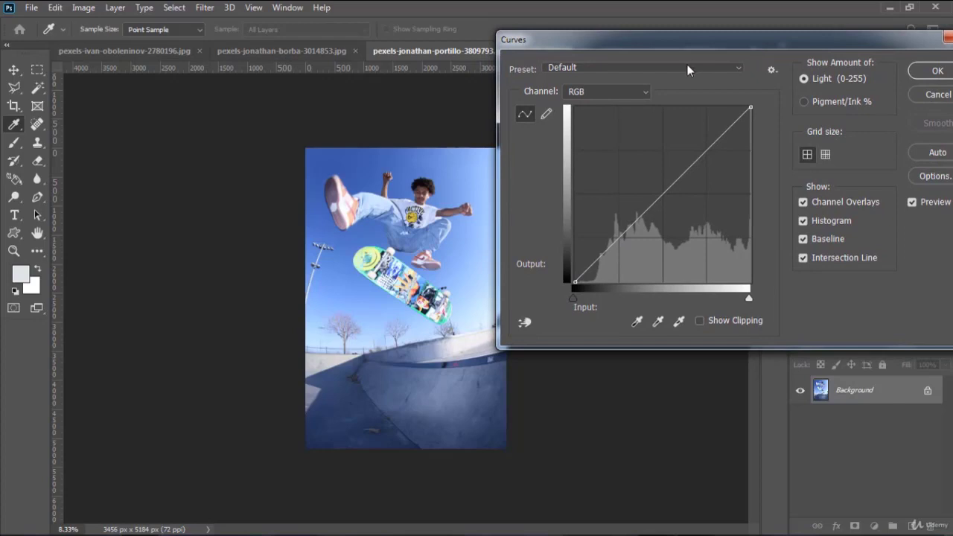
Preview Curves presets Color Negative, Cross Process, Increase, Linear and Medium Contrast.
{"action": "left_click", "coordinate": [687, 68]}
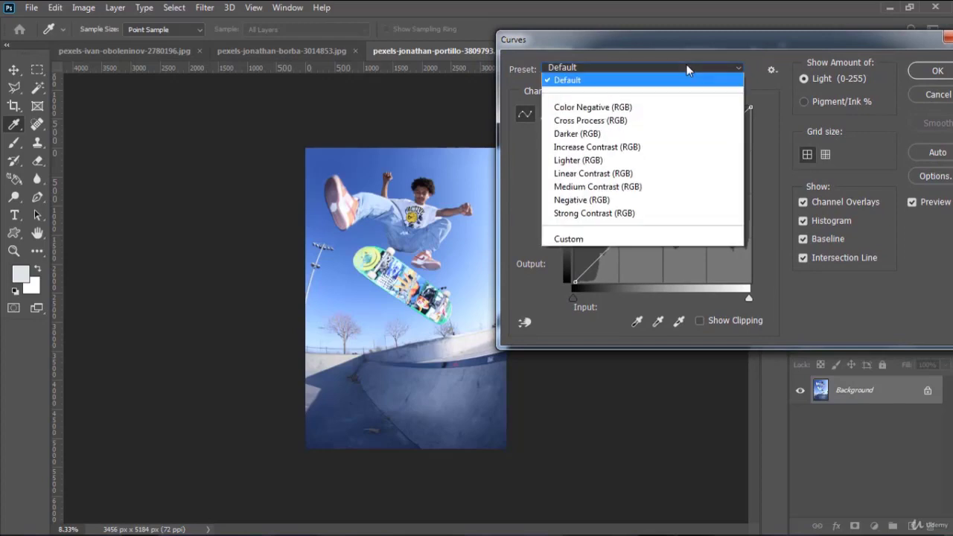
{"action": "left_click", "coordinate": [645, 108]}
{"action": "left_click", "coordinate": [645, 70]}
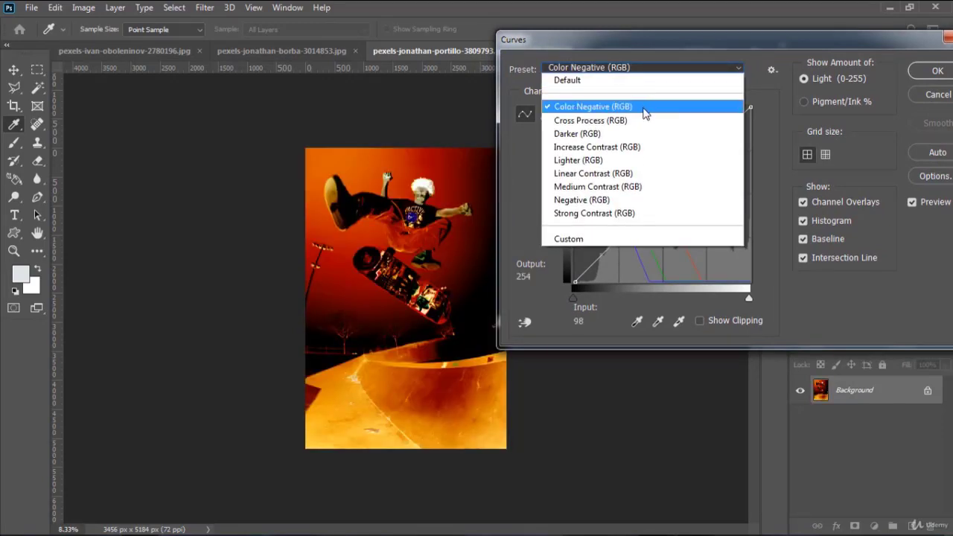
{"action": "left_click", "coordinate": [638, 121]}
{"action": "left_click", "coordinate": [649, 66]}
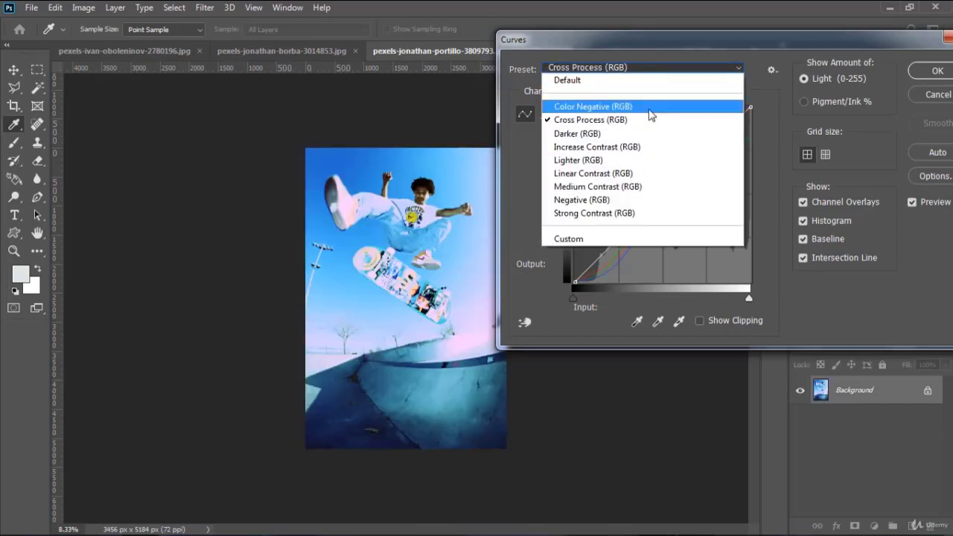
{"action": "left_click", "coordinate": [643, 146]}
{"action": "left_click", "coordinate": [654, 68]}
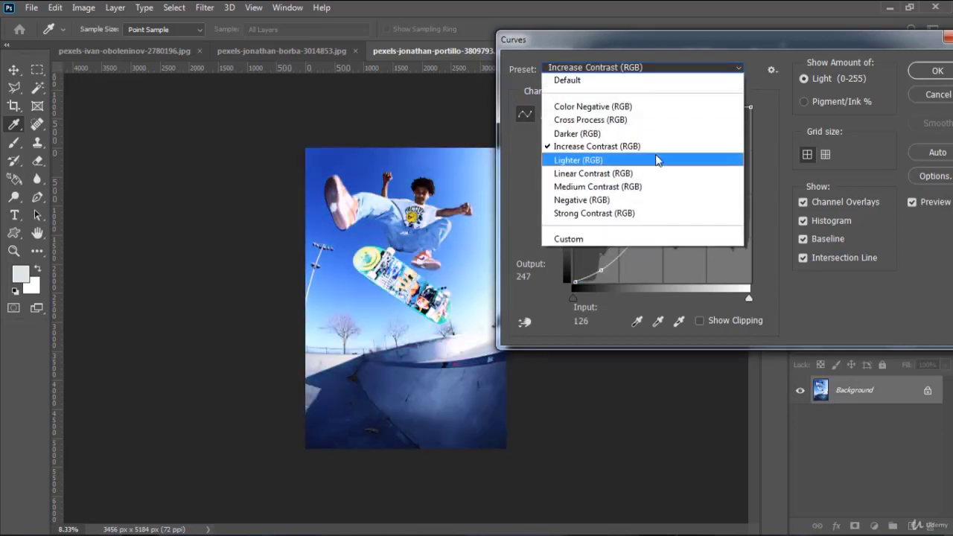
{"action": "left_click", "coordinate": [658, 174]}
{"action": "left_click", "coordinate": [659, 70]}
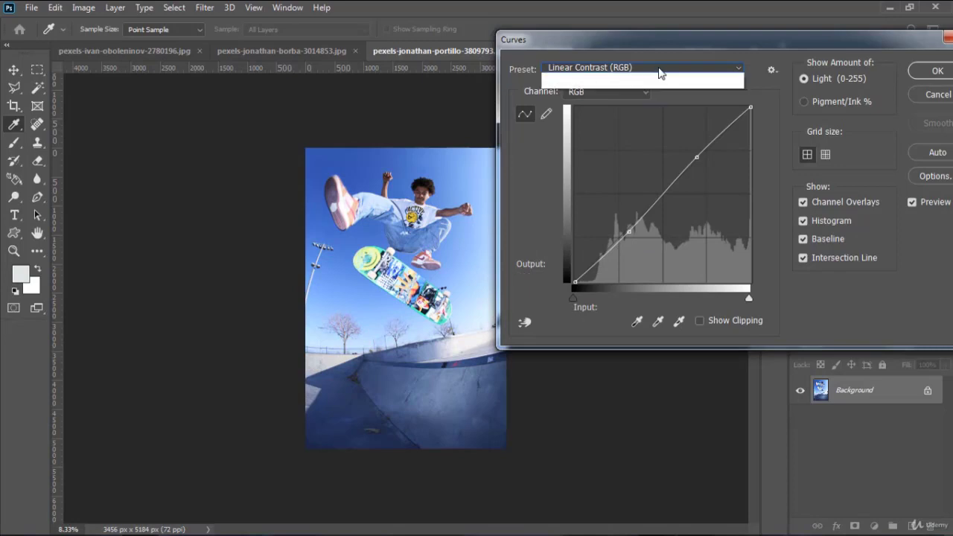
{"action": "left_click", "coordinate": [643, 188]}
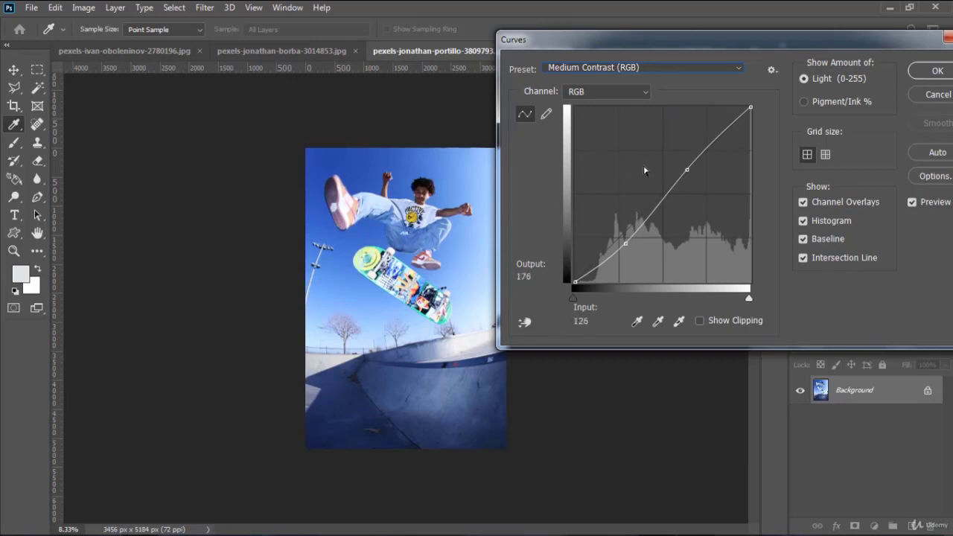
Preview Strong Contrast against the original, then reset the curve to the Default preset.
{"action": "left_click", "coordinate": [658, 67]}
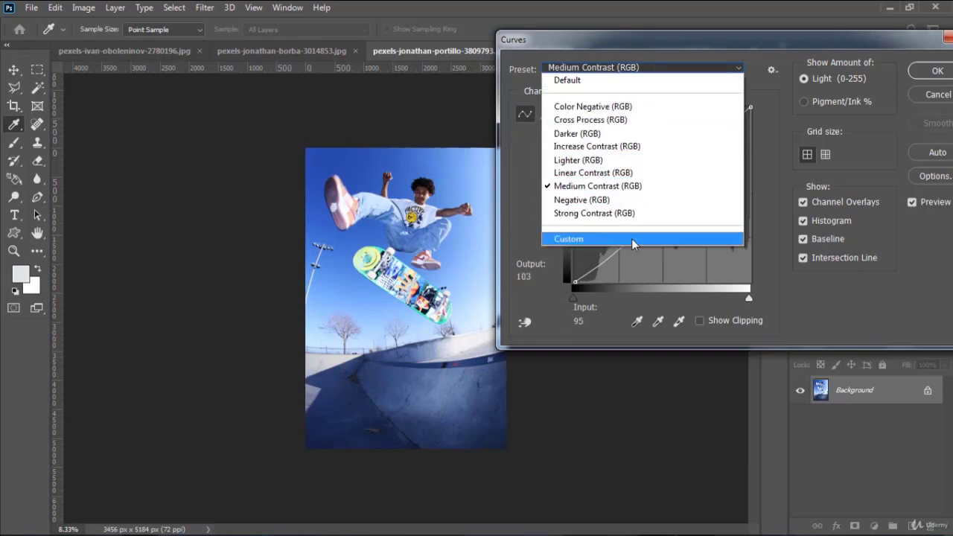
{"action": "left_click", "coordinate": [633, 213]}
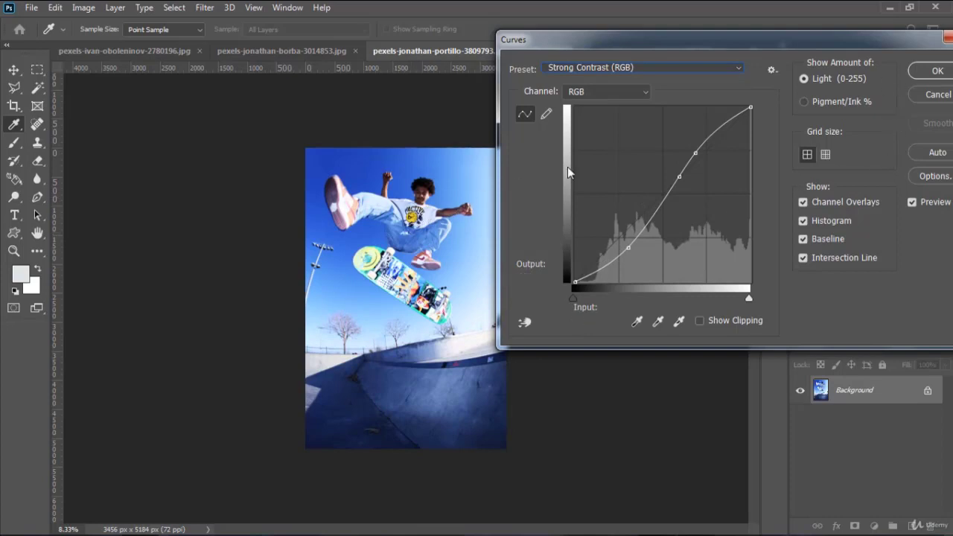
{"action": "left_click", "coordinate": [939, 205]}
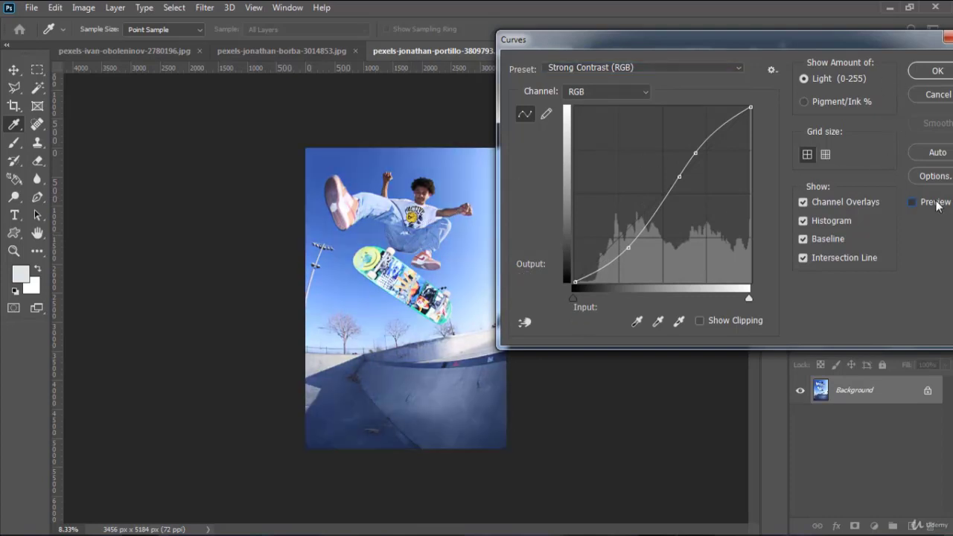
{"action": "left_click", "coordinate": [938, 205]}
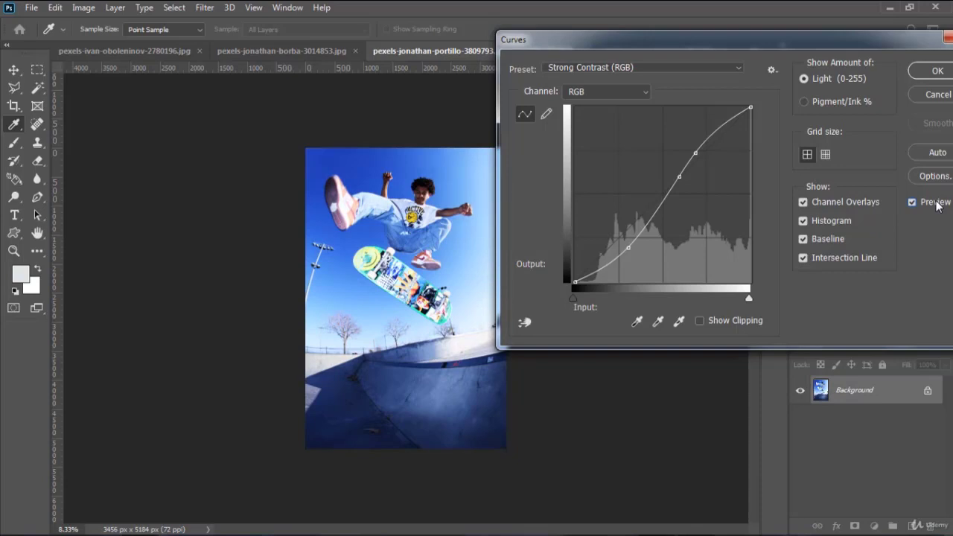
{"action": "left_click", "coordinate": [937, 205]}
{"action": "left_click", "coordinate": [642, 69]}
{"action": "left_click", "coordinate": [635, 83]}
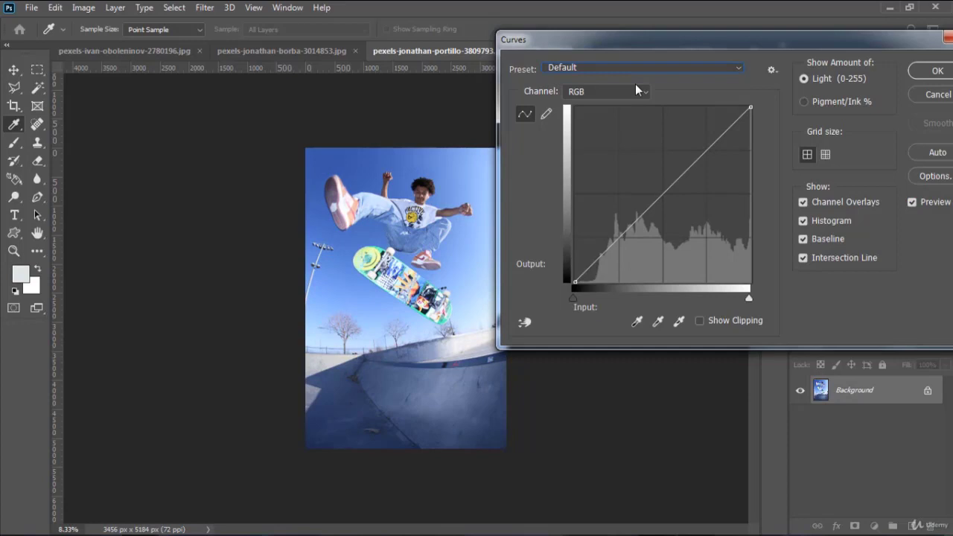
{"action": "left_click", "coordinate": [636, 90]}
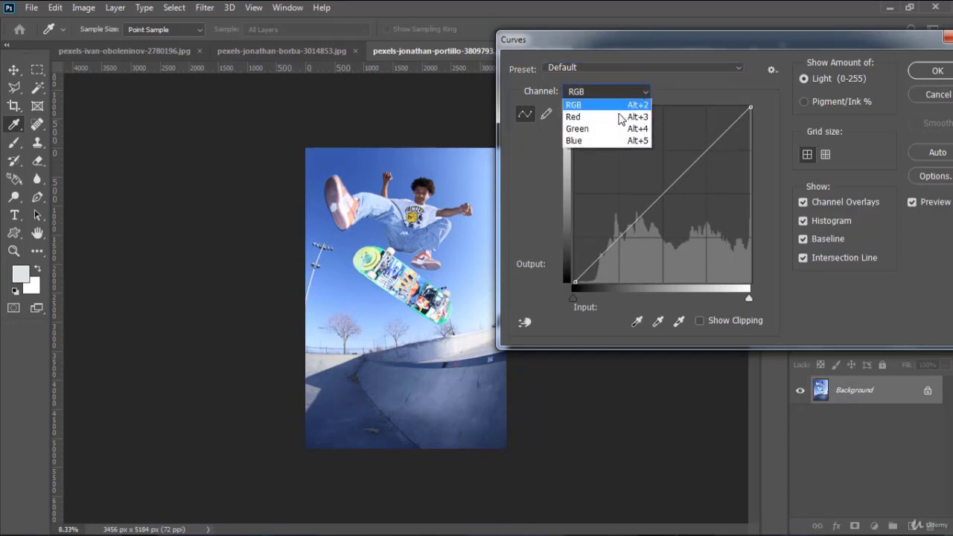
Lift the Blue curve to output 82 at input 53, toggling Preview to compare.
{"action": "left_click", "coordinate": [606, 142]}
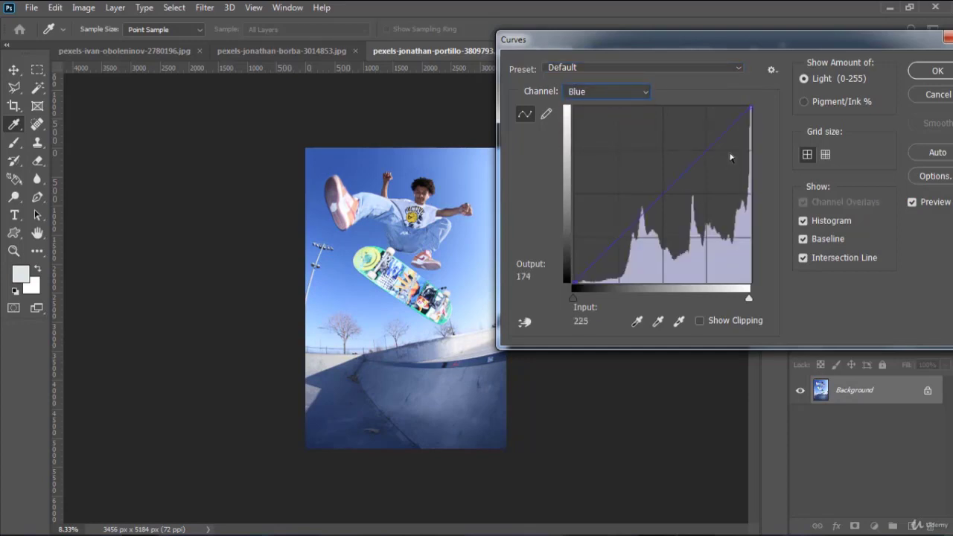
{"action": "left_click_drag", "start_coordinate": [699, 153], "coordinate": [687, 142]}
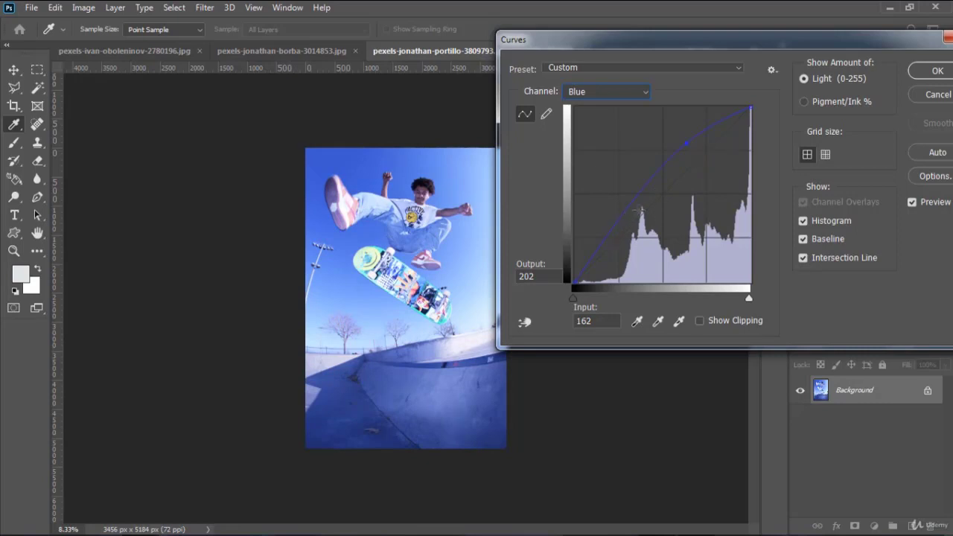
{"action": "left_click_drag", "start_coordinate": [621, 211], "coordinate": [637, 218]}
{"action": "left_click_drag", "start_coordinate": [636, 217], "coordinate": [603, 203]}
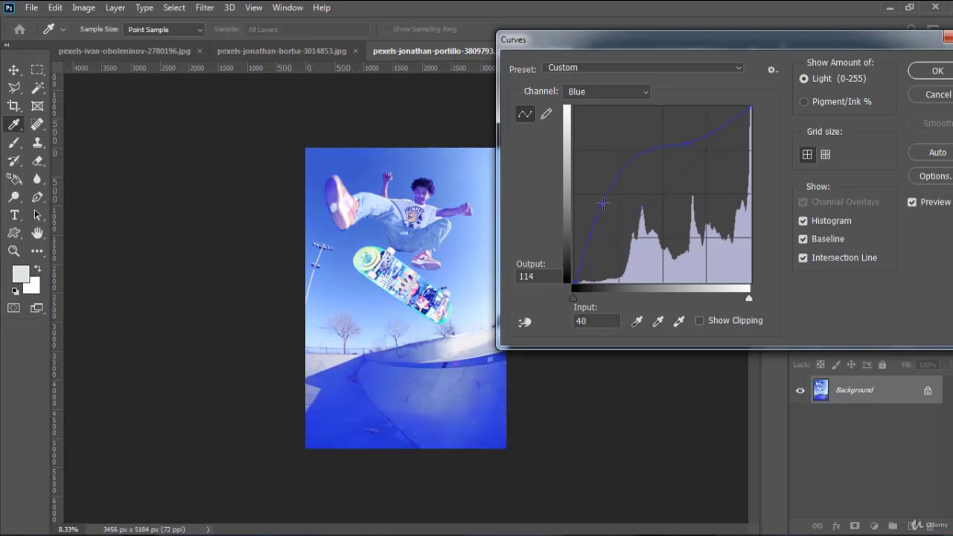
{"action": "mouse_move", "coordinate": [633, 161]}
{"action": "left_mouse_down"}
{"action": "mouse_move", "coordinate": [645, 192]}
{"action": "mouse_move", "coordinate": [605, 213]}
{"action": "left_mouse_up"}
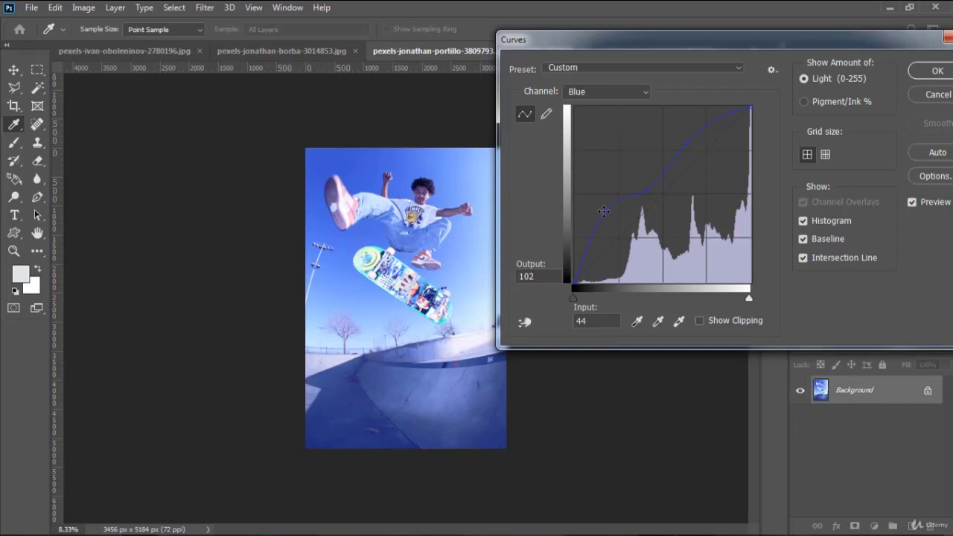
{"action": "left_click_drag", "start_coordinate": [603, 211], "coordinate": [610, 225]}
{"action": "left_click", "coordinate": [924, 207]}
{"action": "left_click", "coordinate": [925, 210]}
{"action": "left_click", "coordinate": [581, 92]}
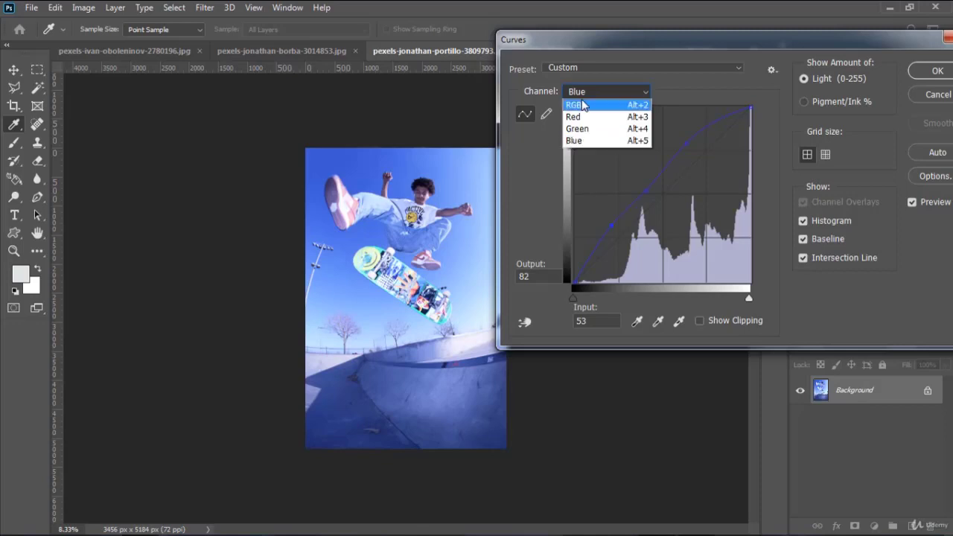
Reshape the Red curve's highlights, shadows and midtones with a new midtone point.
{"action": "left_click", "coordinate": [581, 117]}
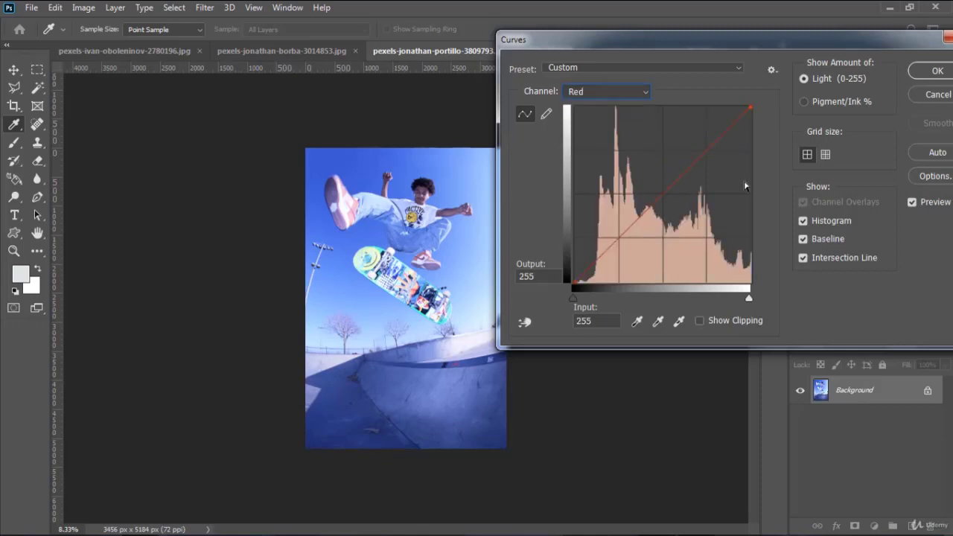
{"action": "left_click_drag", "start_coordinate": [752, 110], "coordinate": [751, 156]}
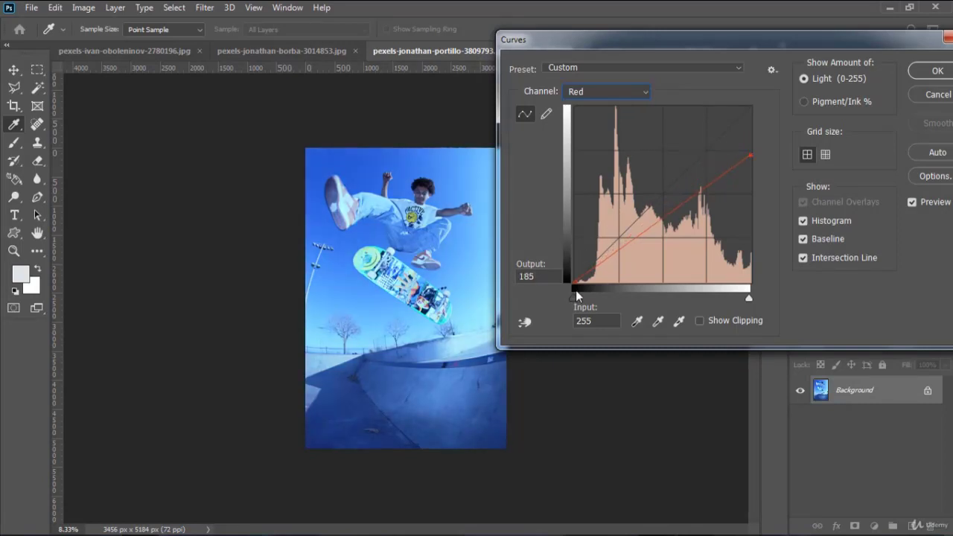
{"action": "left_click_drag", "start_coordinate": [576, 283], "coordinate": [574, 260]}
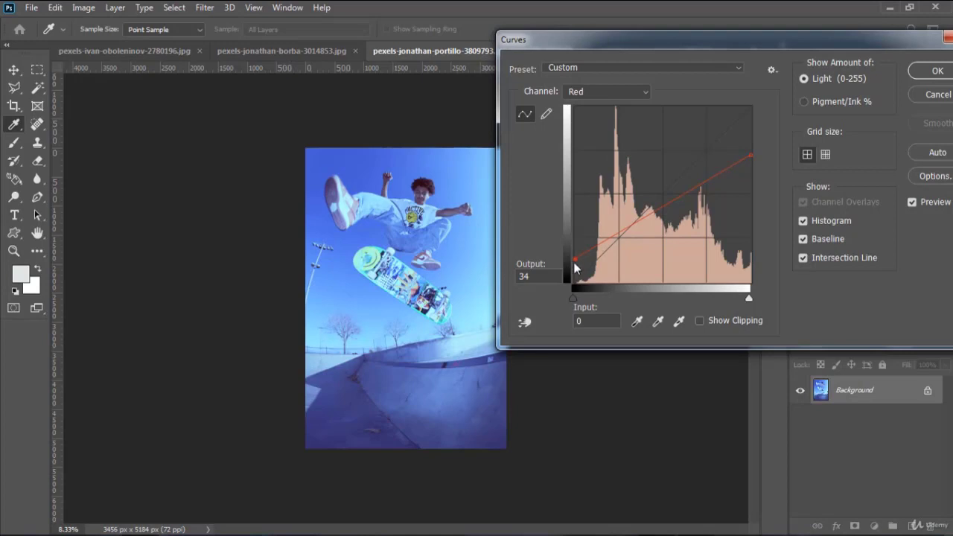
{"action": "left_click_drag", "start_coordinate": [574, 262], "coordinate": [575, 226]}
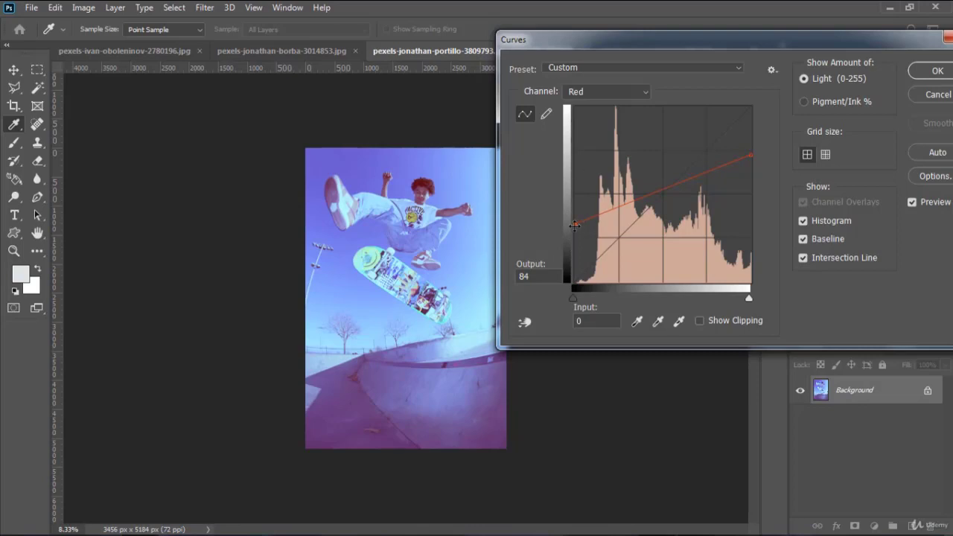
{"action": "left_click_drag", "start_coordinate": [574, 225], "coordinate": [574, 282]}
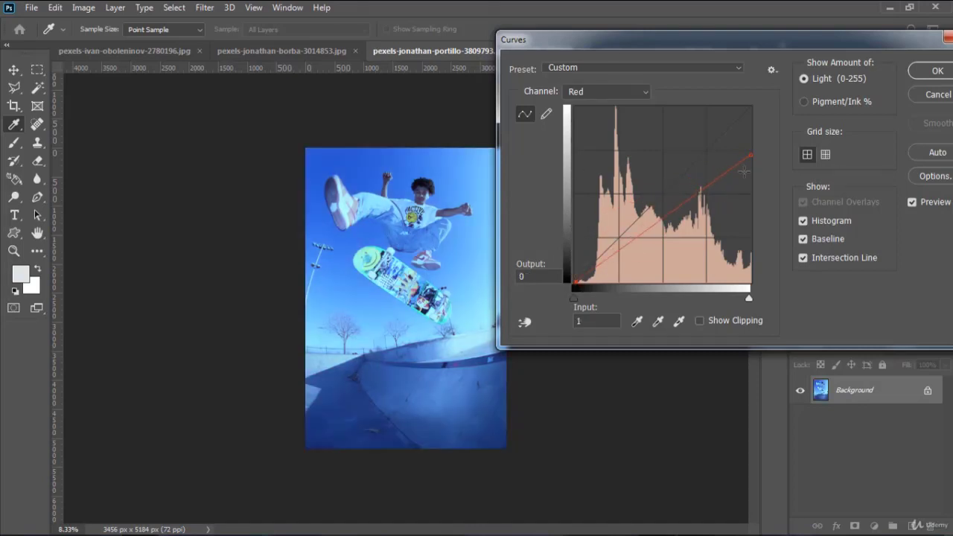
{"action": "left_click_drag", "start_coordinate": [750, 156], "coordinate": [749, 123]}
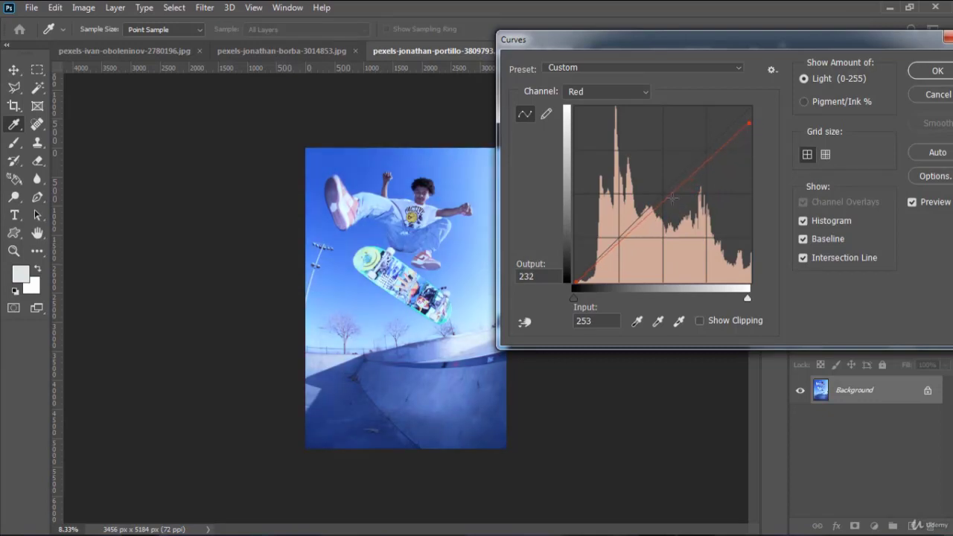
{"action": "mouse_move", "coordinate": [685, 181]}
{"action": "left_mouse_down"}
{"action": "mouse_move", "coordinate": [677, 153]}
{"action": "mouse_move", "coordinate": [695, 186]}
{"action": "left_mouse_up"}
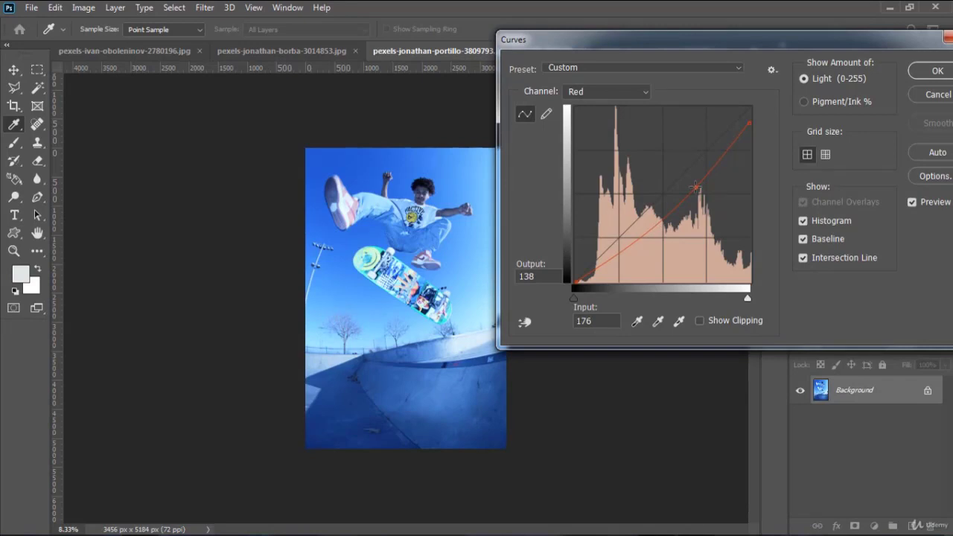
Compare the curve adjustment with the original, then cancel the Curves dialog.
{"action": "left_click", "coordinate": [920, 204]}
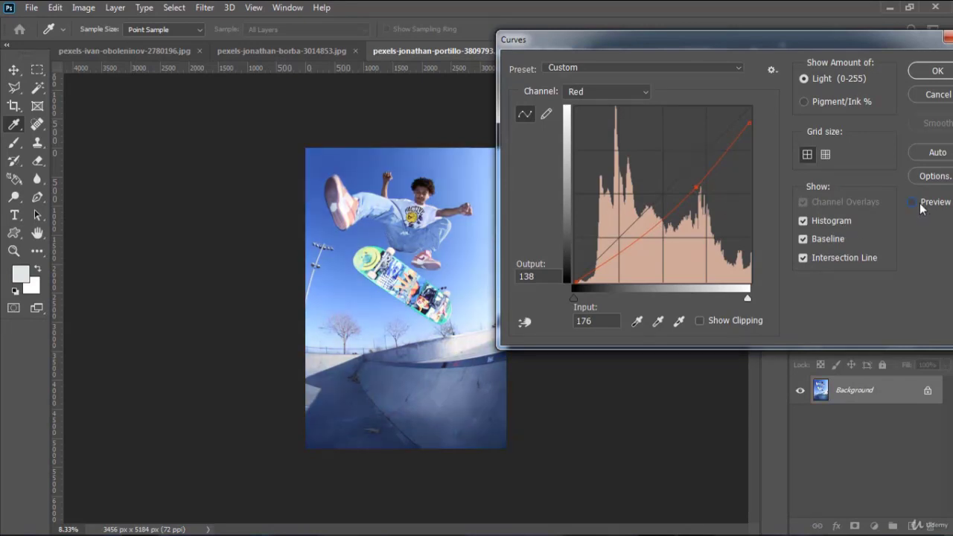
{"action": "left_click", "coordinate": [921, 207]}
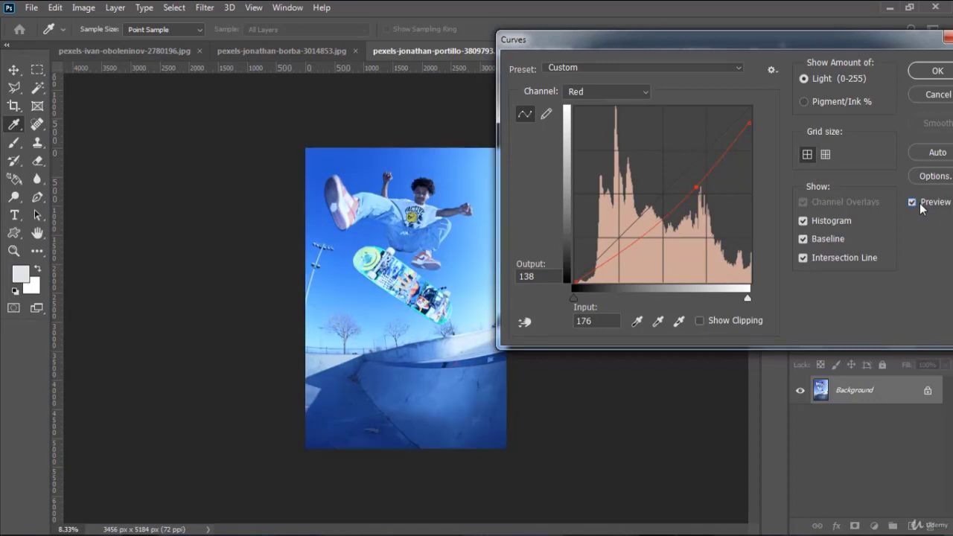
{"action": "left_click", "coordinate": [920, 207]}
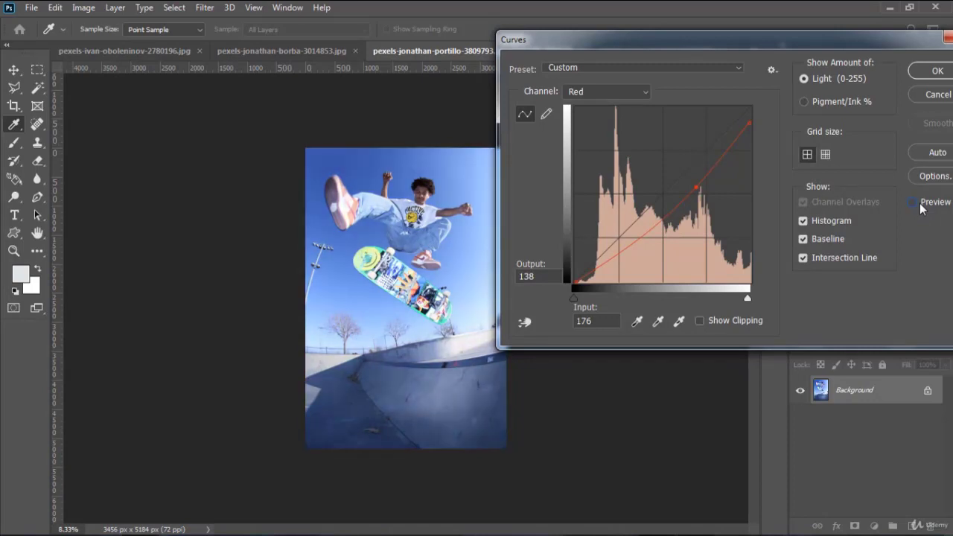
{"action": "left_click", "coordinate": [938, 94]}
Discard the Curves adjustment and open the Exposure adjustment on the bride photo.
{"action": "key", "text": "v"}
{"action": "left_click", "coordinate": [300, 49]}
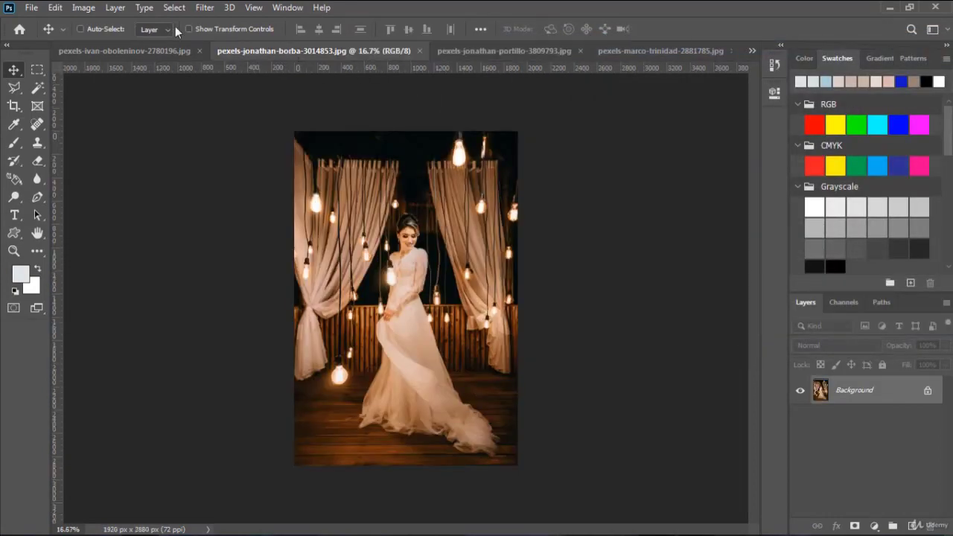
{"action": "left_click", "coordinate": [81, 9]}
{"action": "mouse_move", "coordinate": [105, 44]}
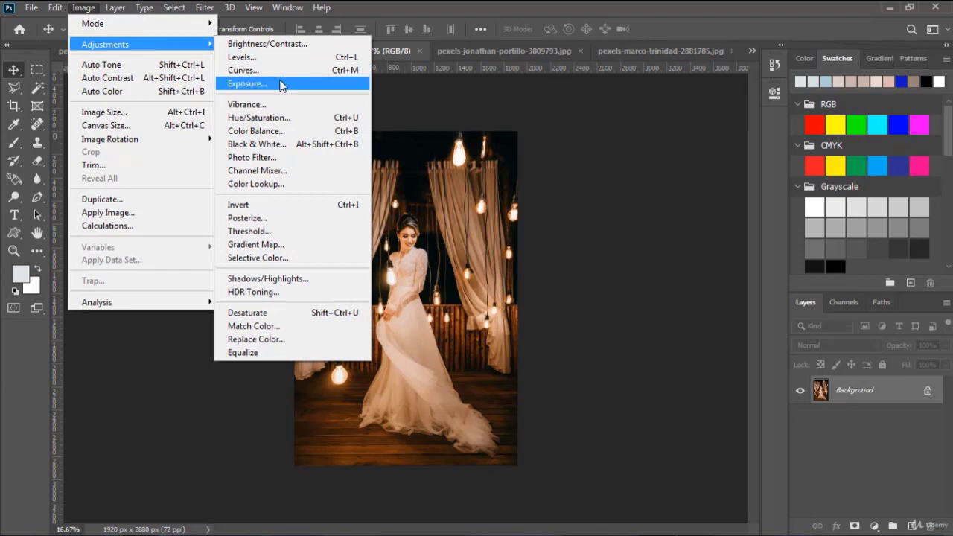
{"action": "left_click", "coordinate": [280, 84]}
Preview Exposure at +1.19, negative and +0.50 plus more Offset, then switch to the daisies photo.
{"action": "left_click_drag", "start_coordinate": [446, 116], "coordinate": [666, 73]}
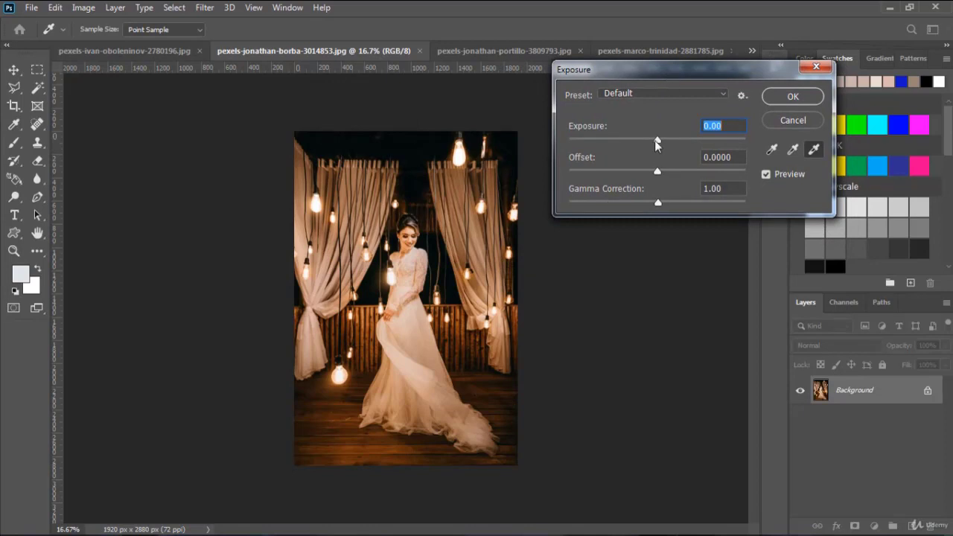
{"action": "left_click_drag", "start_coordinate": [656, 140], "coordinate": [674, 140]}
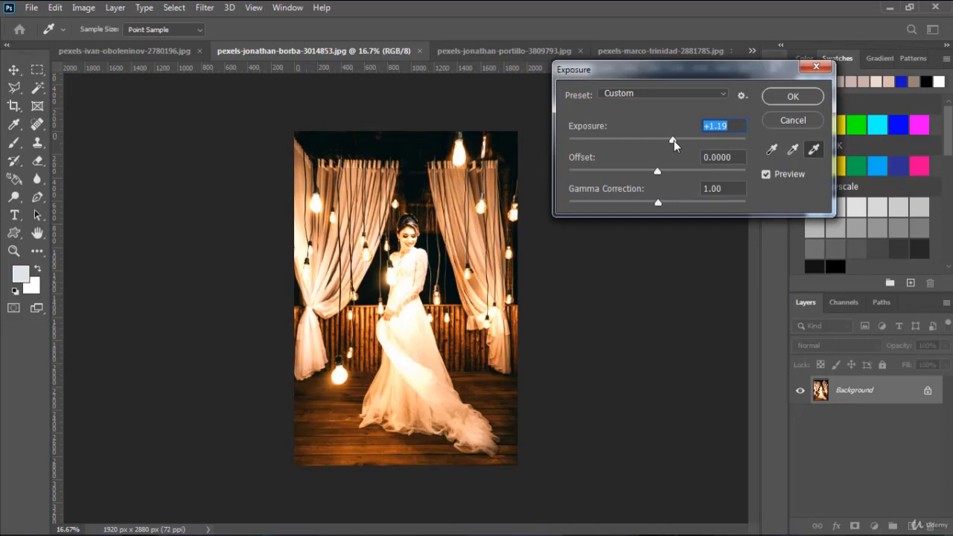
{"action": "left_click_drag", "start_coordinate": [674, 140], "coordinate": [634, 140]}
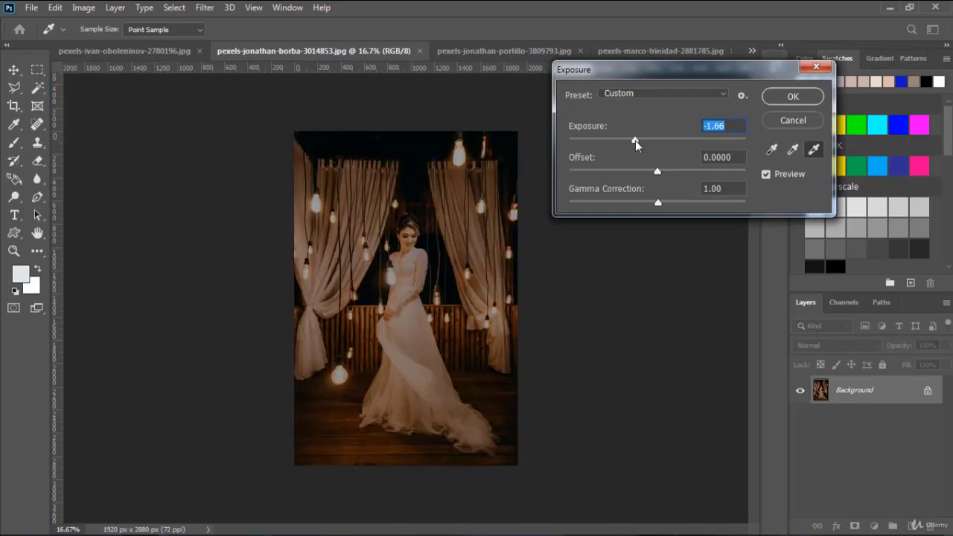
{"action": "left_click_drag", "start_coordinate": [635, 140], "coordinate": [656, 140]}
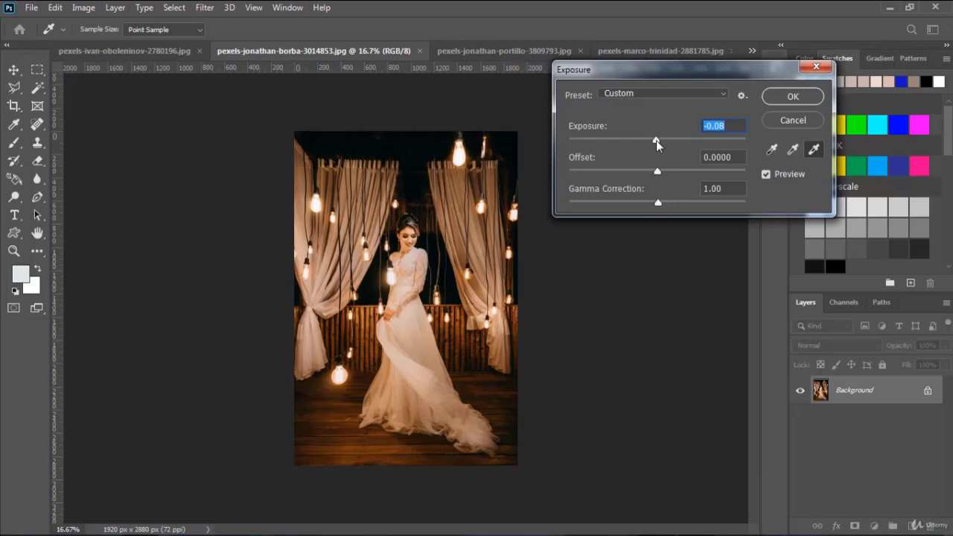
{"action": "left_click_drag", "start_coordinate": [656, 140], "coordinate": [674, 140]}
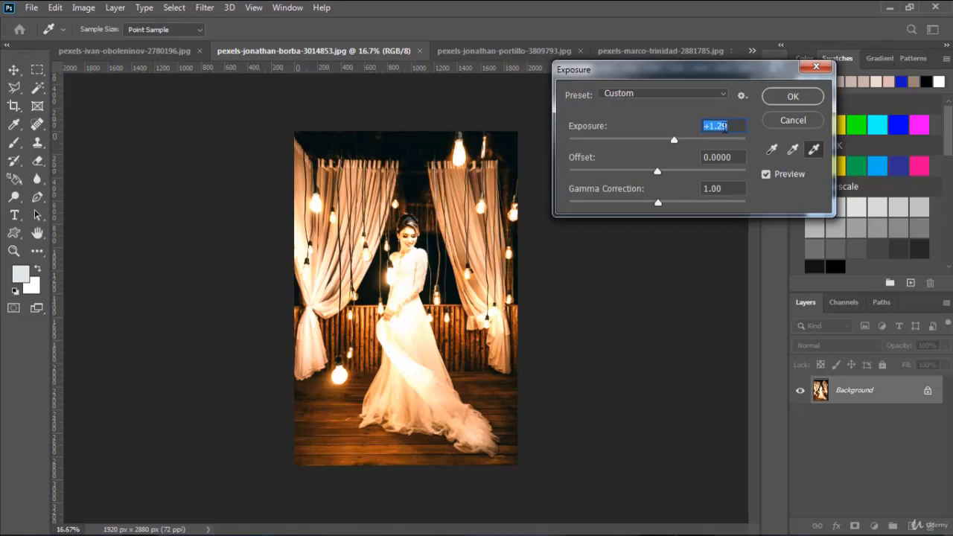
{"action": "type", "text": "0"}
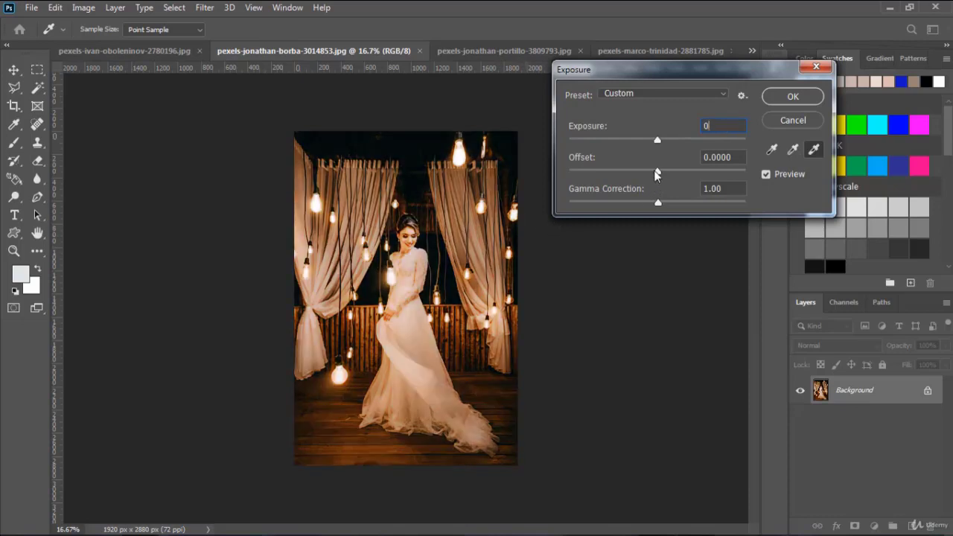
{"action": "left_click_drag", "start_coordinate": [658, 173], "coordinate": [665, 171]}
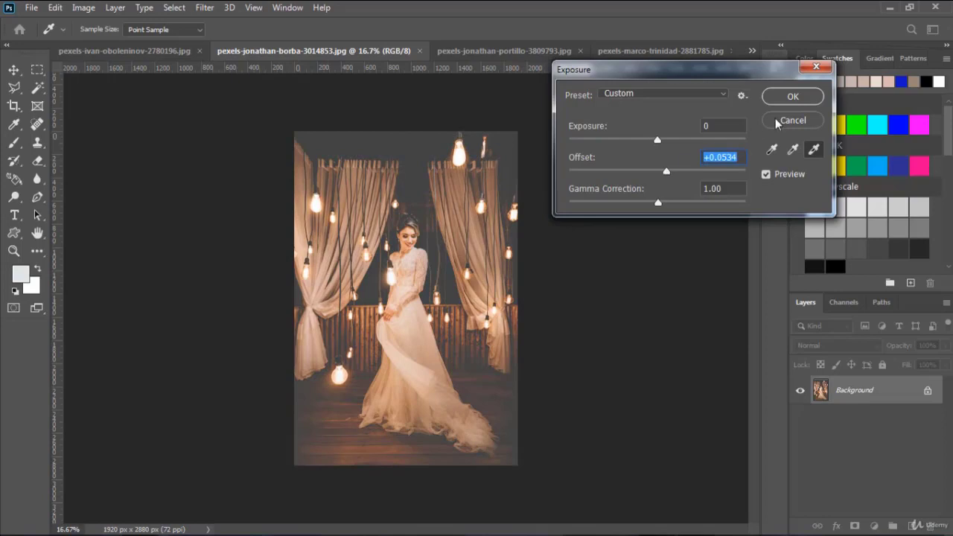
{"action": "left_click", "coordinate": [165, 55]}
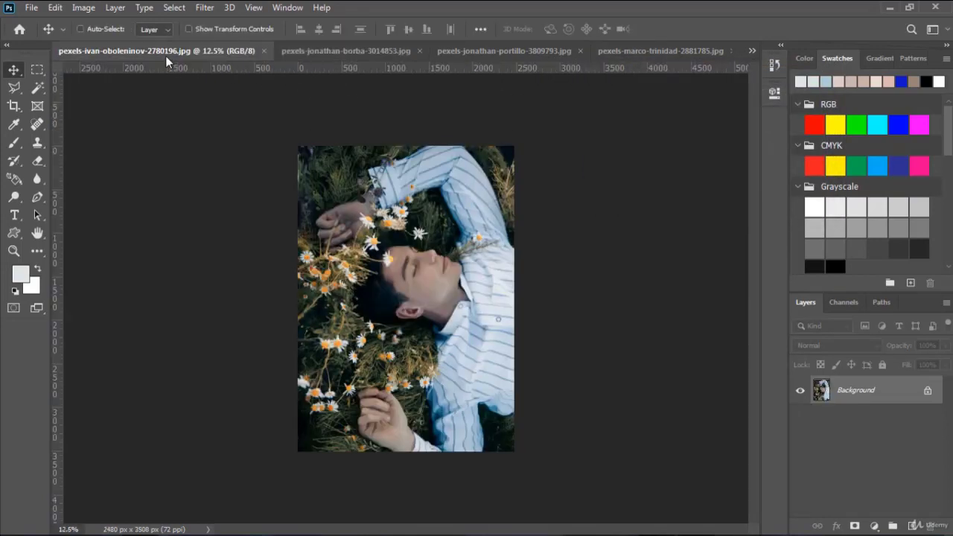
Switch to the kicking-man photo and open its Exposure adjustment.
{"action": "left_click", "coordinate": [487, 53]}
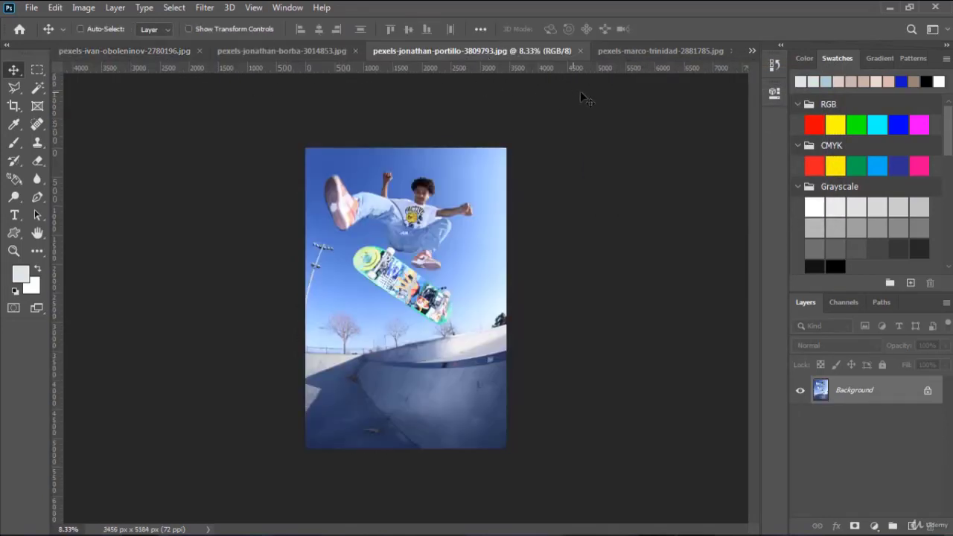
{"action": "left_click", "coordinate": [635, 53]}
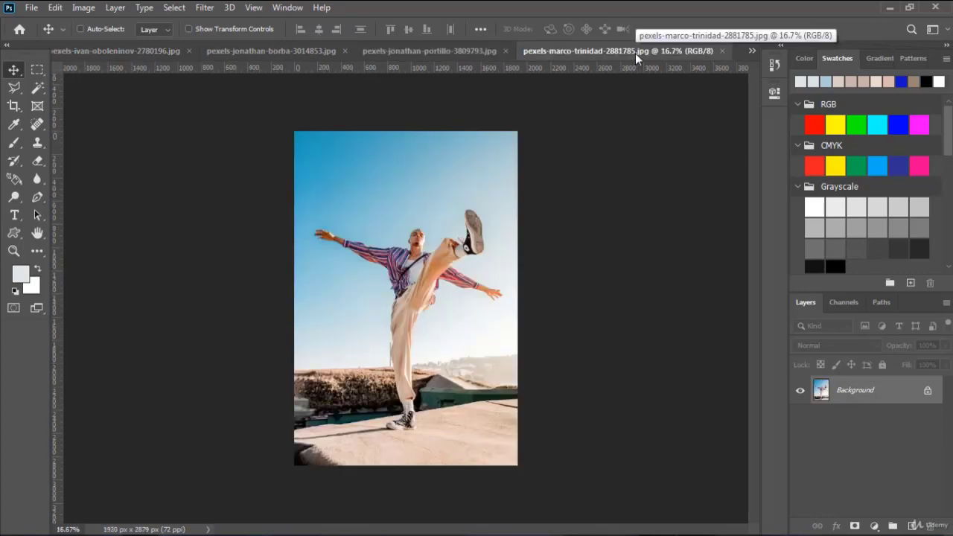
{"action": "left_click", "coordinate": [84, 9]}
{"action": "mouse_move", "coordinate": [105, 45]}
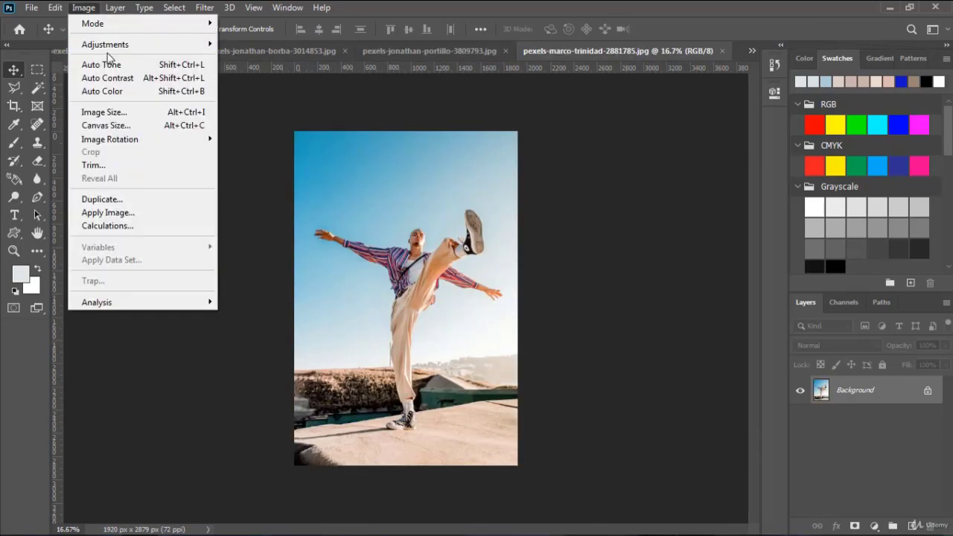
{"action": "left_click", "coordinate": [280, 83]}
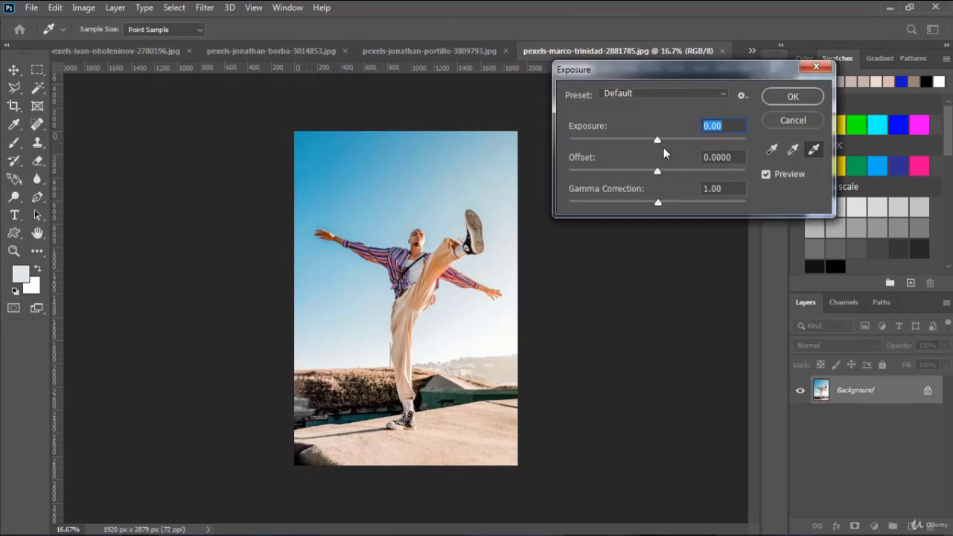
Preview Exposure -0.45 and Gamma 1.24–1.26, then cancel so the photo stays unchanged.
{"action": "mouse_move", "coordinate": [659, 140]}
{"action": "left_mouse_down"}
{"action": "mouse_move", "coordinate": [668, 170]}
{"action": "mouse_move", "coordinate": [634, 172]}
{"action": "mouse_move", "coordinate": [644, 172]}
{"action": "left_mouse_up"}
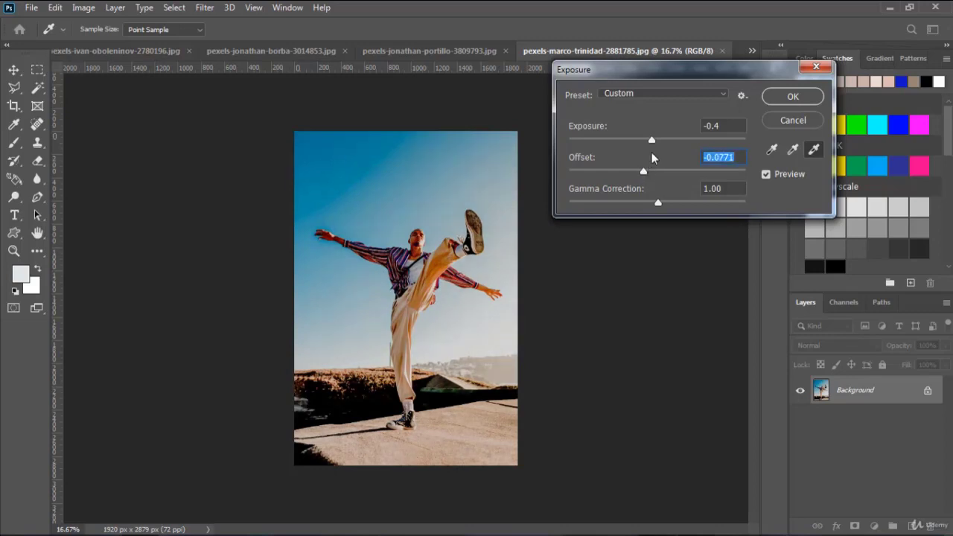
{"action": "left_click_drag", "start_coordinate": [652, 138], "coordinate": [650, 138]}
{"action": "left_click", "coordinate": [652, 138]}
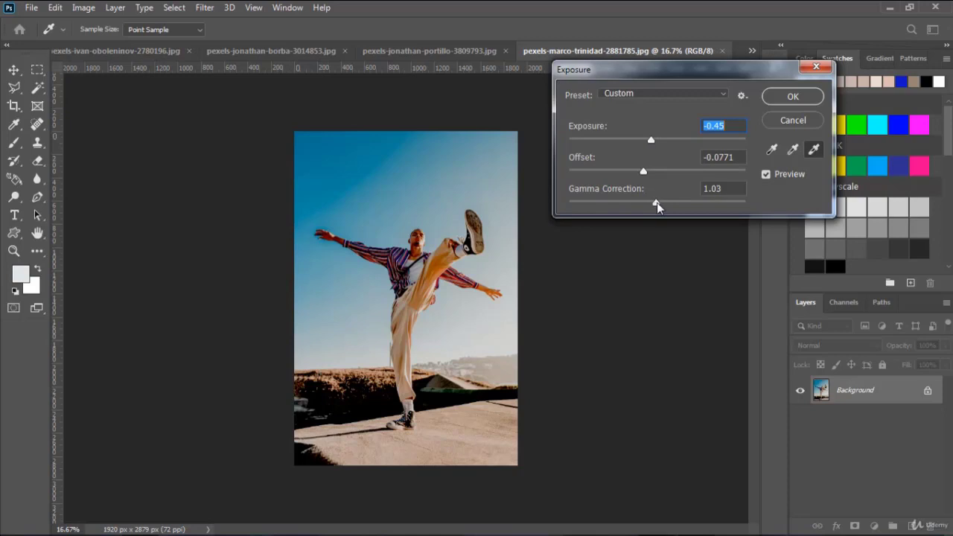
{"action": "mouse_move", "coordinate": [657, 206]}
{"action": "left_mouse_down"}
{"action": "mouse_move", "coordinate": [680, 207]}
{"action": "mouse_move", "coordinate": [628, 207]}
{"action": "mouse_move", "coordinate": [645, 208]}
{"action": "left_mouse_up"}
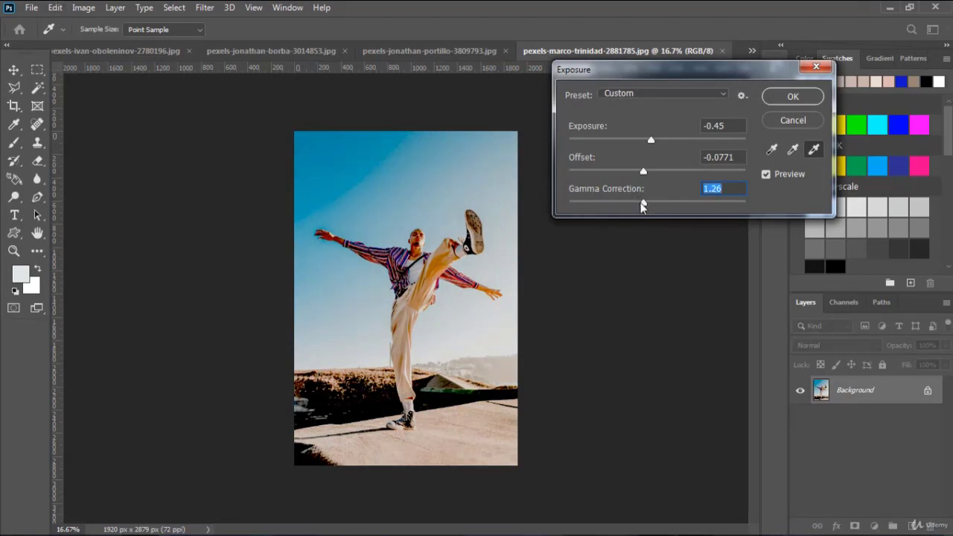
{"action": "left_click_drag", "start_coordinate": [645, 208], "coordinate": [645, 208]}
{"action": "left_click_drag", "start_coordinate": [645, 208], "coordinate": [644, 209]}
{"action": "left_click", "coordinate": [790, 122]}
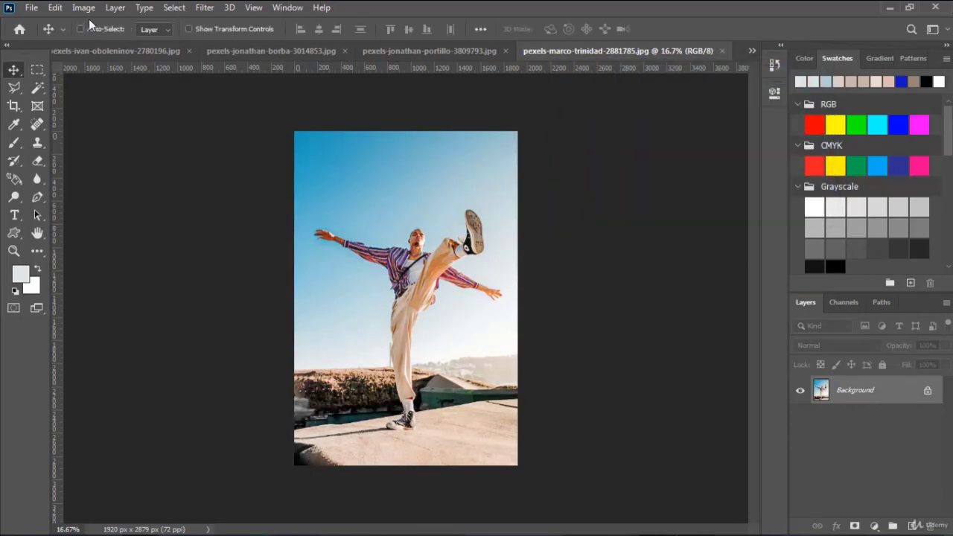
Open the Vibrance adjustment on the daisies photo.
{"action": "left_click", "coordinate": [126, 49]}
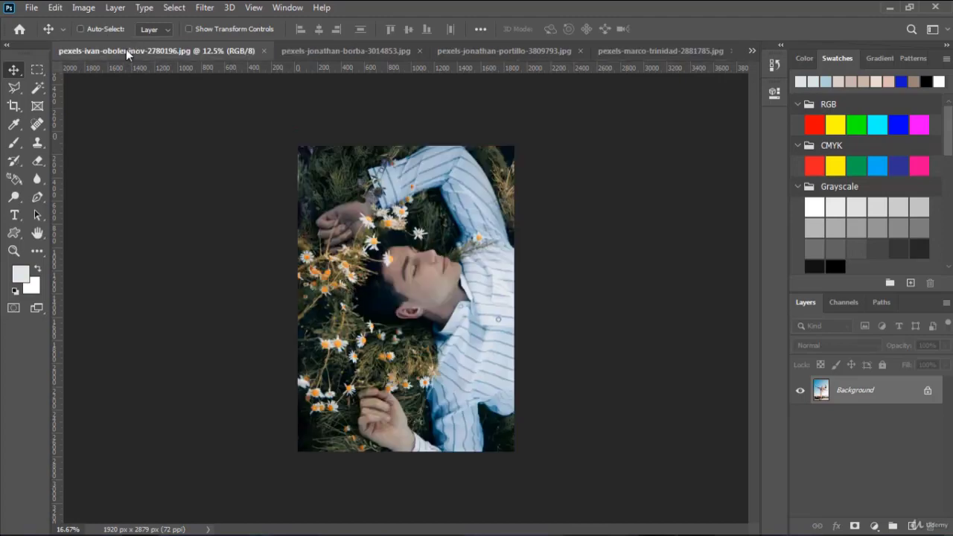
{"action": "left_click", "coordinate": [85, 9]}
{"action": "mouse_move", "coordinate": [105, 44]}
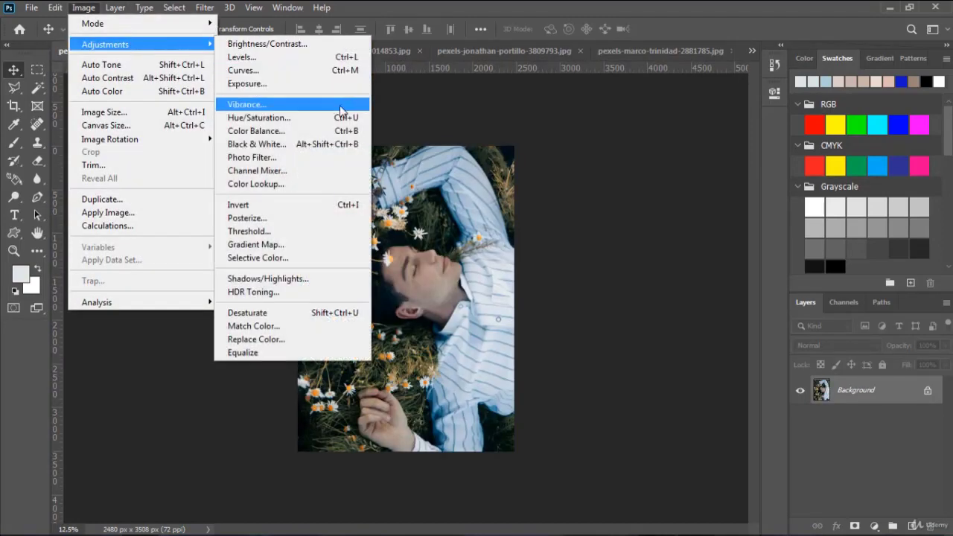
{"action": "left_click", "coordinate": [332, 110]}
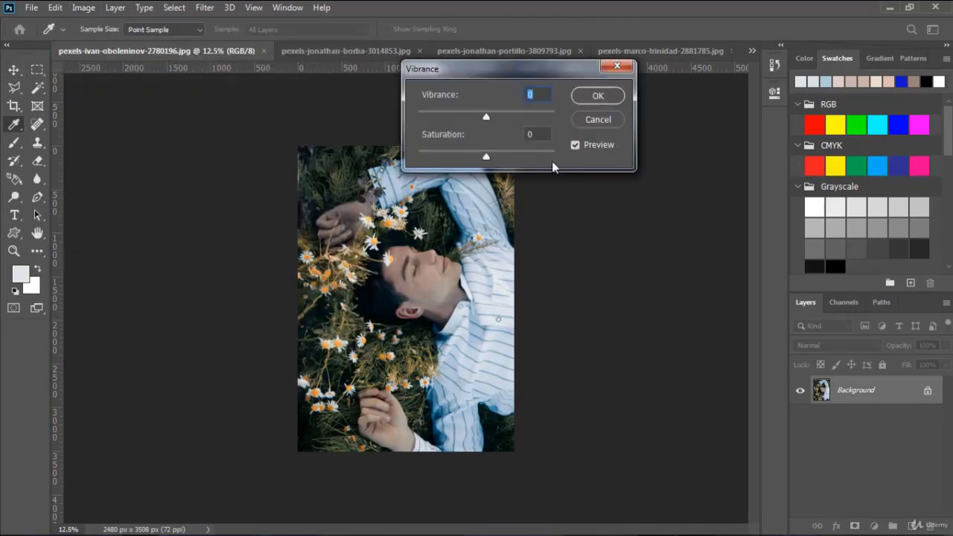
Try Vibrance around -90 and Saturation down to -100, then cancel to keep the colour.
{"action": "left_click_drag", "start_coordinate": [487, 158], "coordinate": [556, 159]}
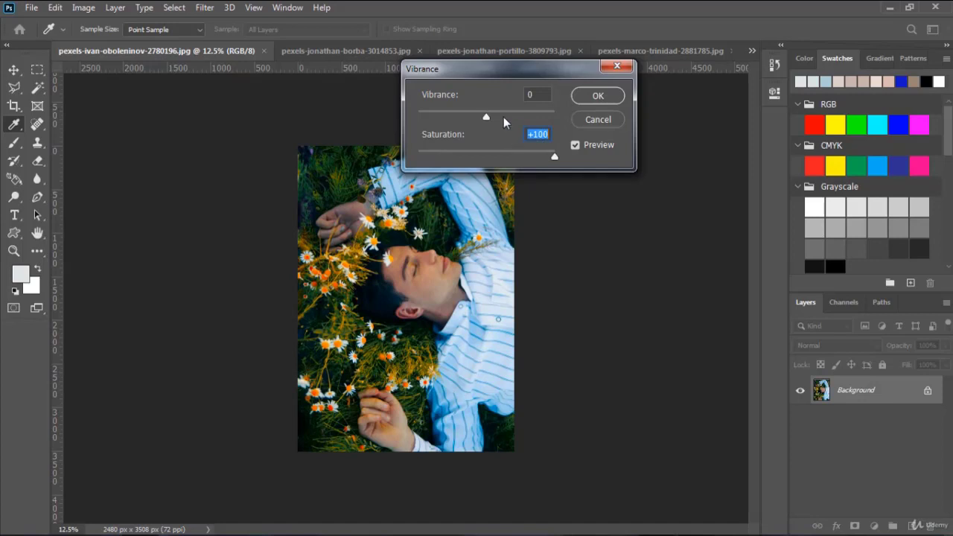
{"action": "mouse_move", "coordinate": [486, 117]}
{"action": "left_mouse_down"}
{"action": "mouse_move", "coordinate": [540, 122]}
{"action": "mouse_move", "coordinate": [406, 123]}
{"action": "left_mouse_up"}
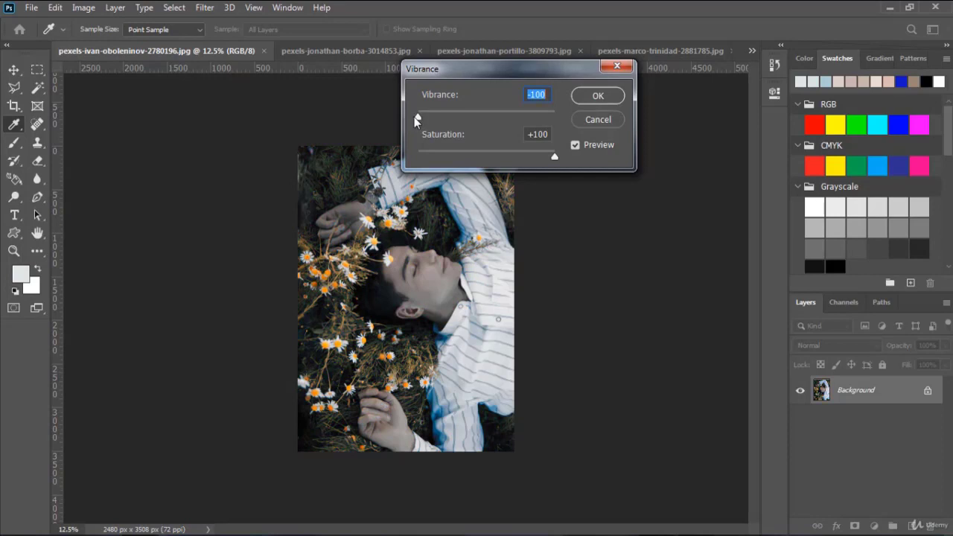
{"action": "left_click_drag", "start_coordinate": [417, 117], "coordinate": [484, 119]}
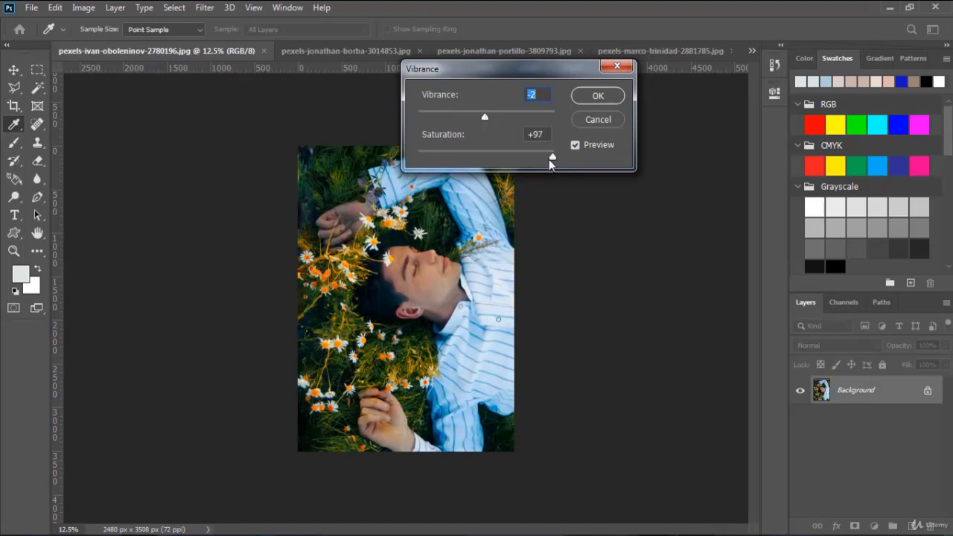
{"action": "left_click_drag", "start_coordinate": [449, 159], "coordinate": [415, 159]}
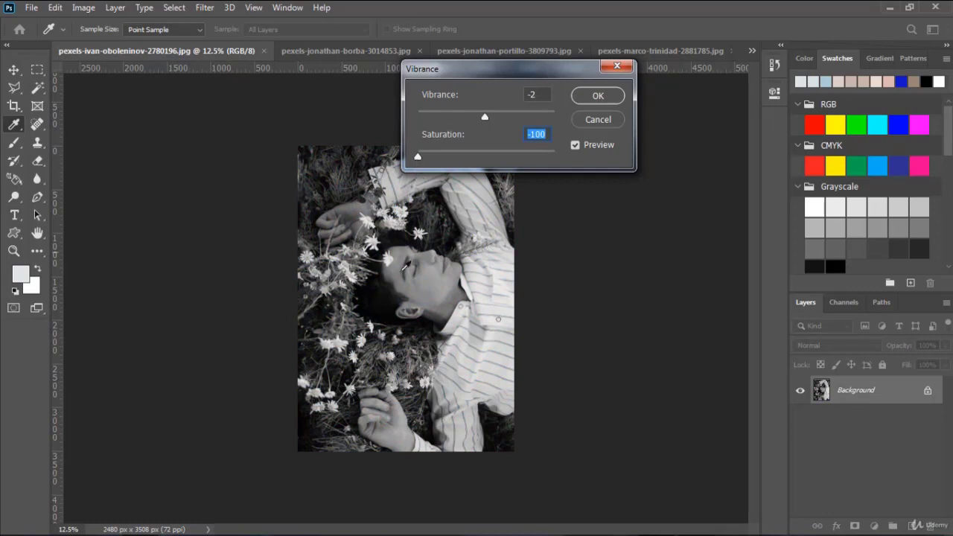
{"action": "left_click", "coordinate": [588, 117]}
{"action": "left_click", "coordinate": [86, 9]}
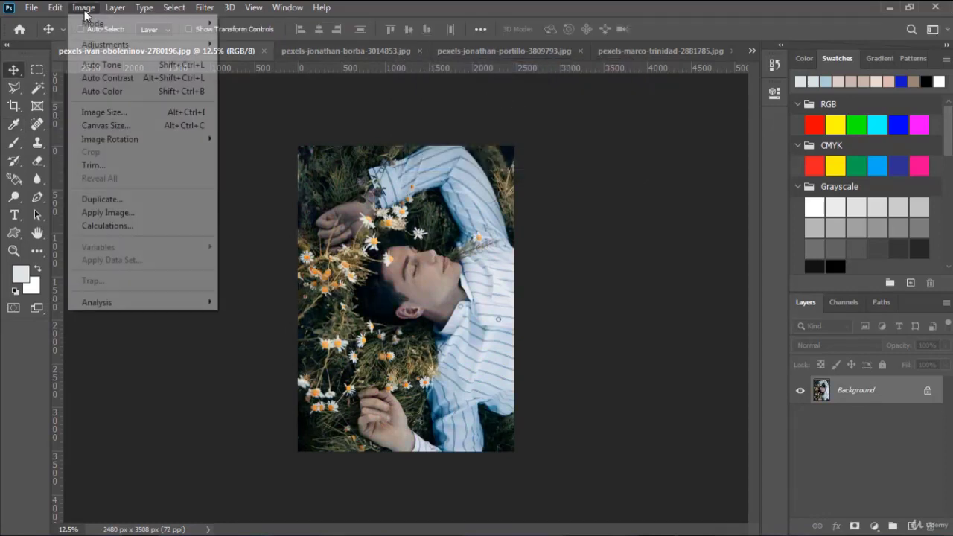
{"action": "mouse_move", "coordinate": [105, 44]}
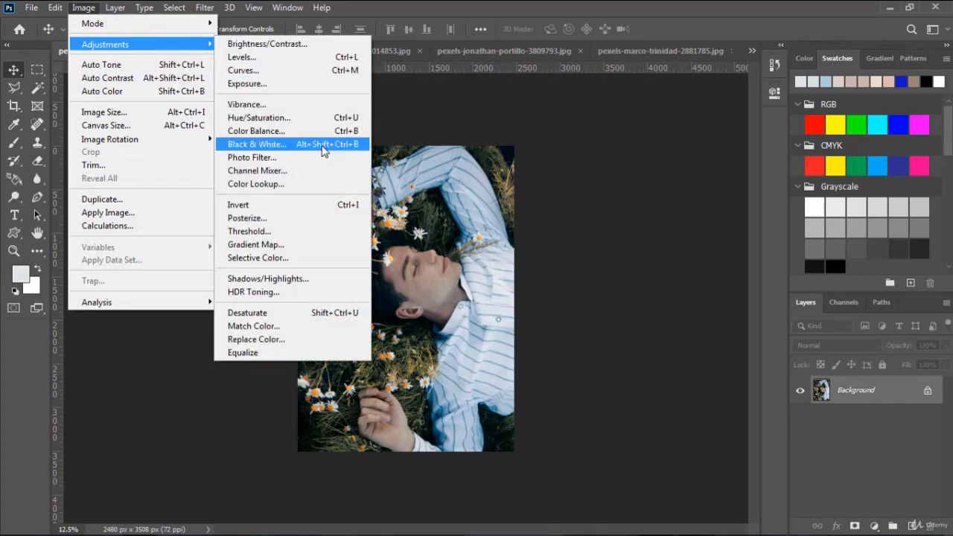
Try and cancel Black & White, then apply Desaturate to turn the daisies photo grayscale.
{"action": "left_click", "coordinate": [324, 146]}
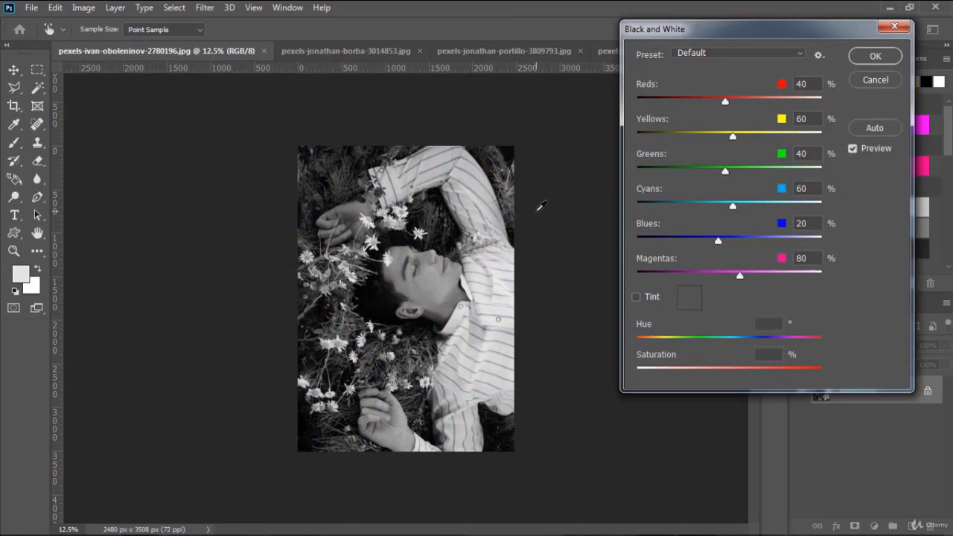
{"action": "left_click", "coordinate": [876, 80]}
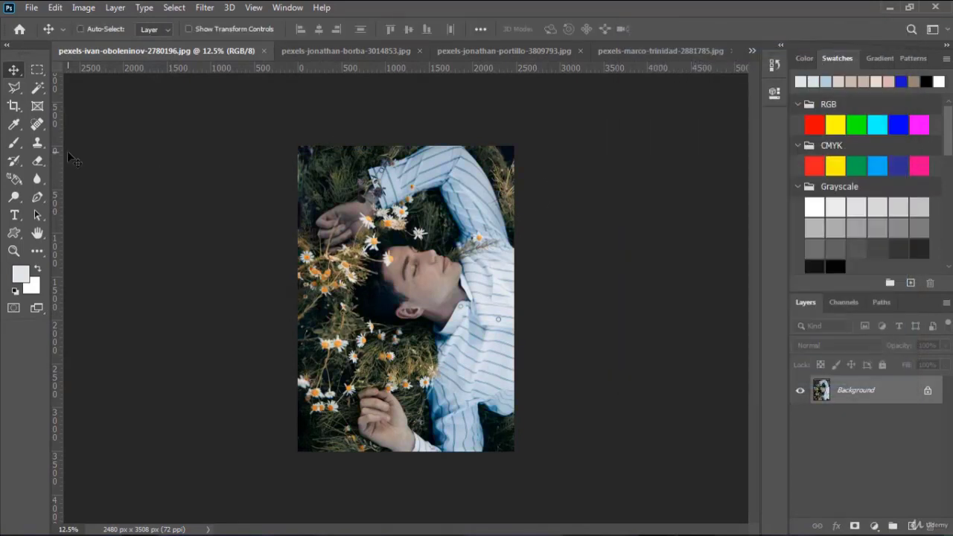
{"action": "left_click", "coordinate": [83, 8]}
{"action": "mouse_move", "coordinate": [105, 44]}
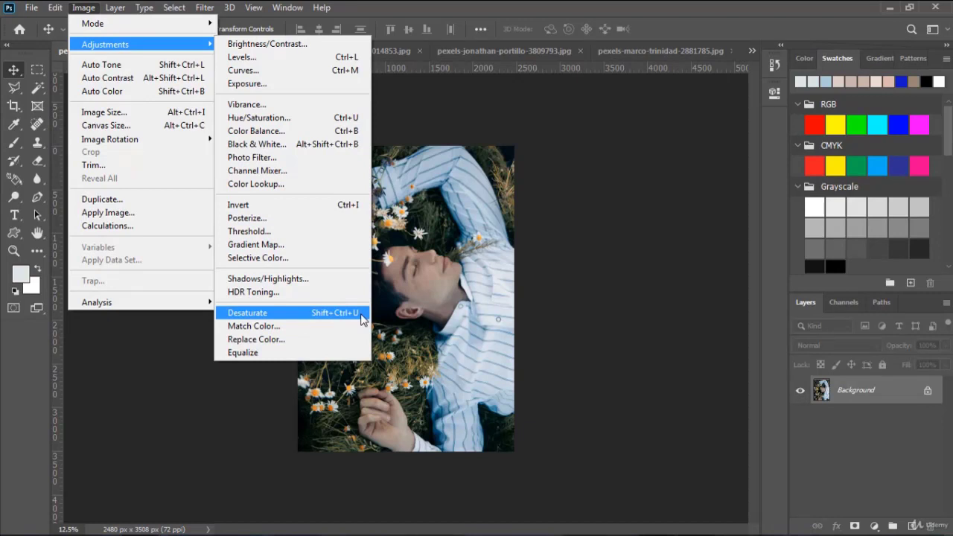
{"action": "left_click", "coordinate": [362, 319]}
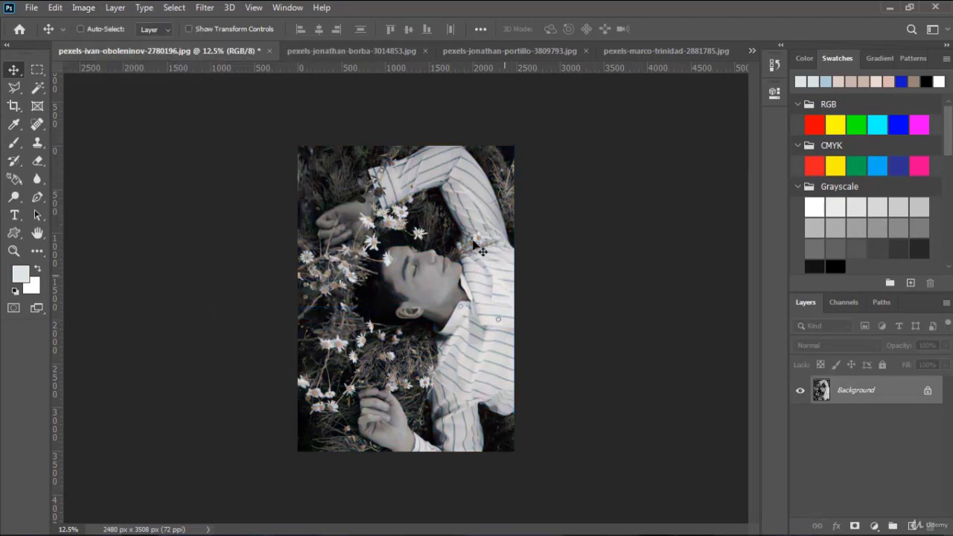
Float the grayscale photo and duplicate it into its own floating copy window.
{"action": "right_click", "coordinate": [188, 58]}
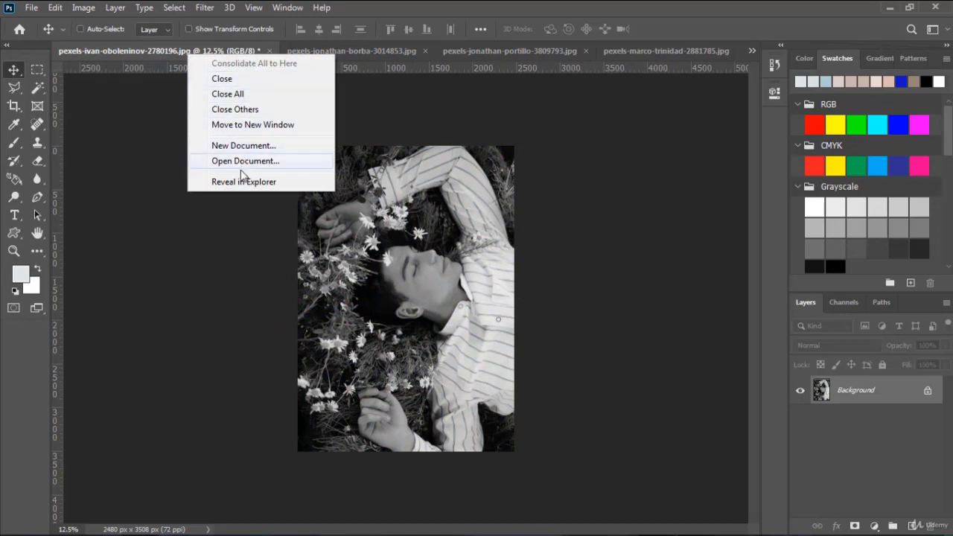
{"action": "left_click", "coordinate": [159, 52]}
{"action": "left_click_drag", "start_coordinate": [164, 53], "coordinate": [167, 114]}
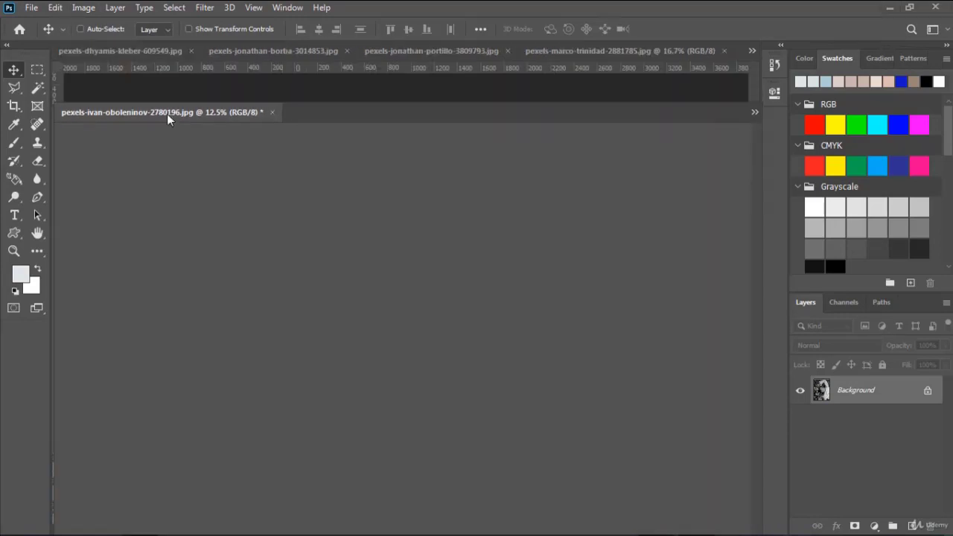
{"action": "right_click", "coordinate": [167, 114]}
{"action": "left_click", "coordinate": [191, 127]}
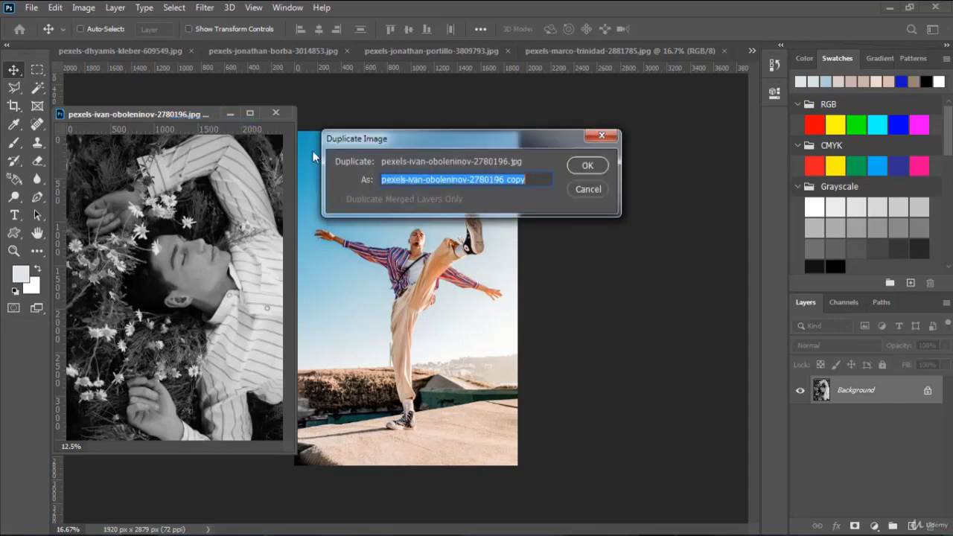
{"action": "left_click", "coordinate": [575, 164]}
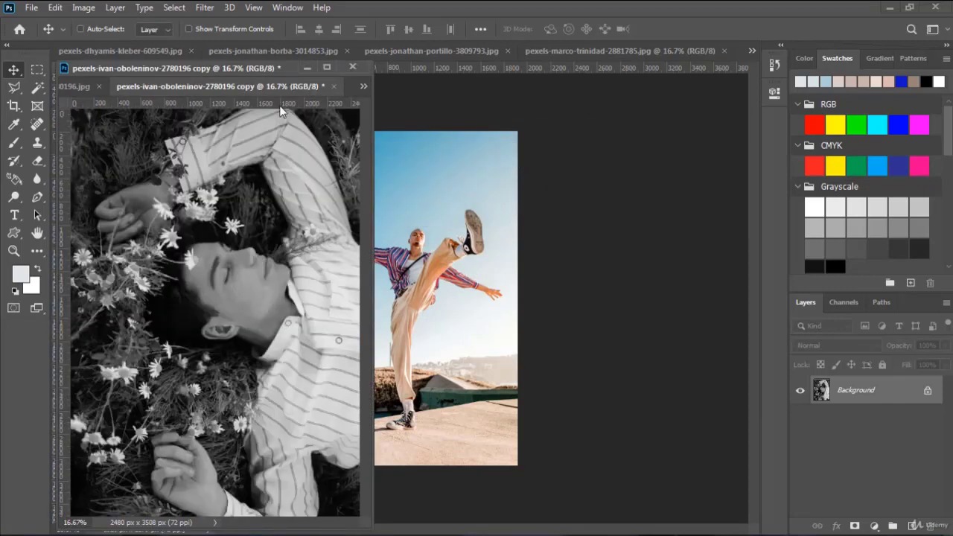
{"action": "left_click_drag", "start_coordinate": [274, 87], "coordinate": [549, 91]}
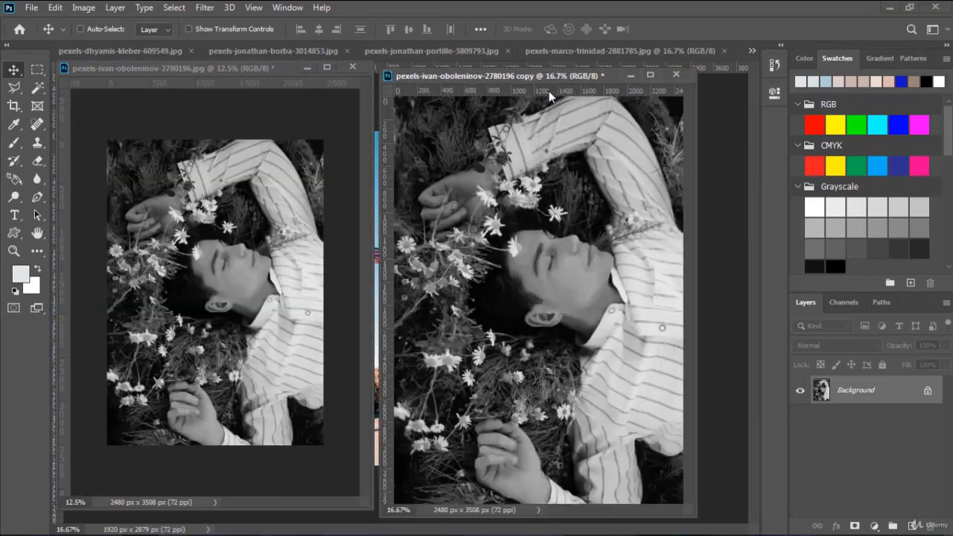
Undo the desaturation on the original to restore colour and compare it with the grayscale copy.
{"action": "left_click", "coordinate": [198, 67]}
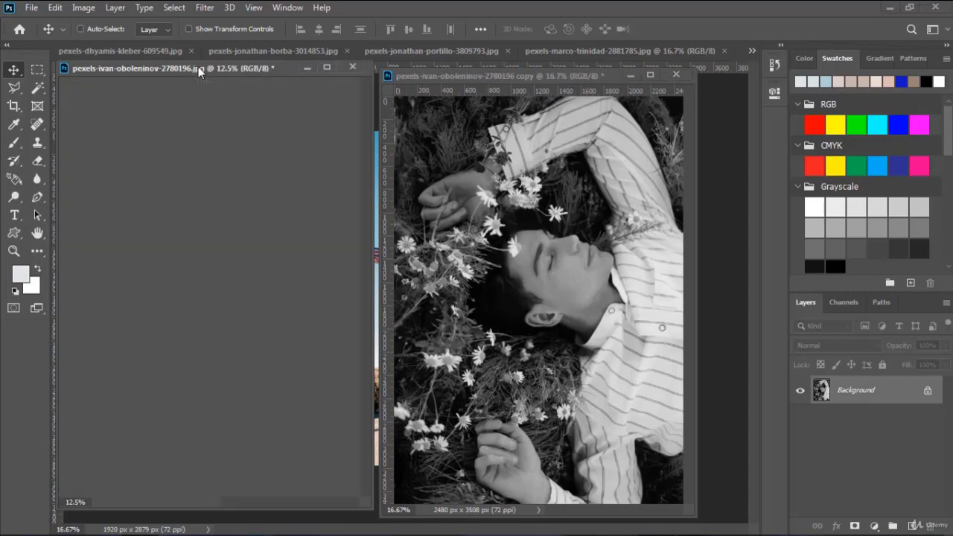
{"action": "key", "text": "ctrl+z"}
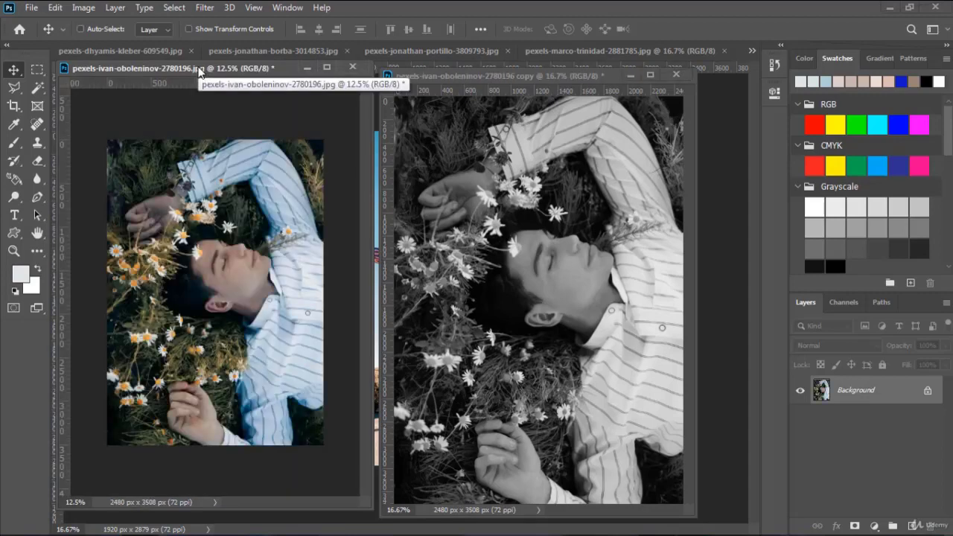
{"action": "left_click", "coordinate": [543, 121]}
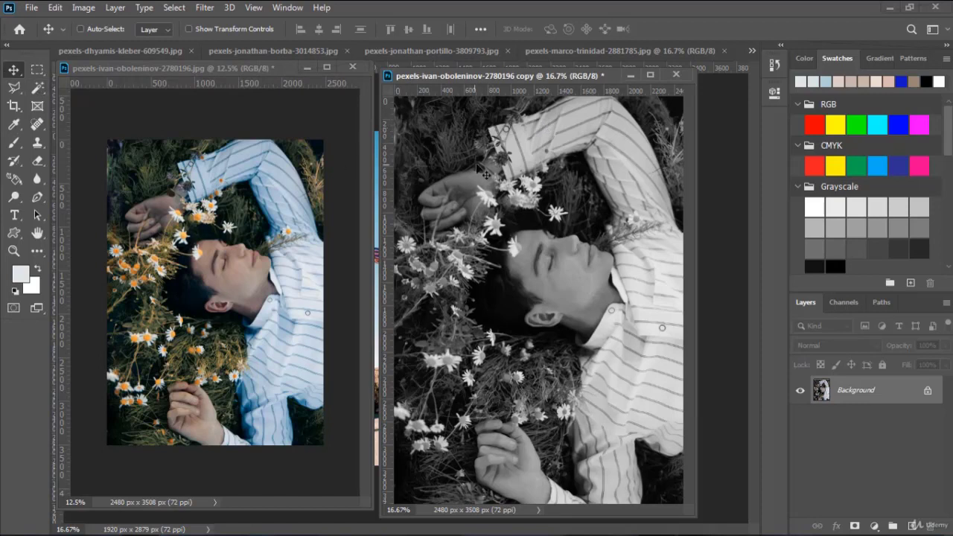
{"action": "left_click", "coordinate": [251, 148]}
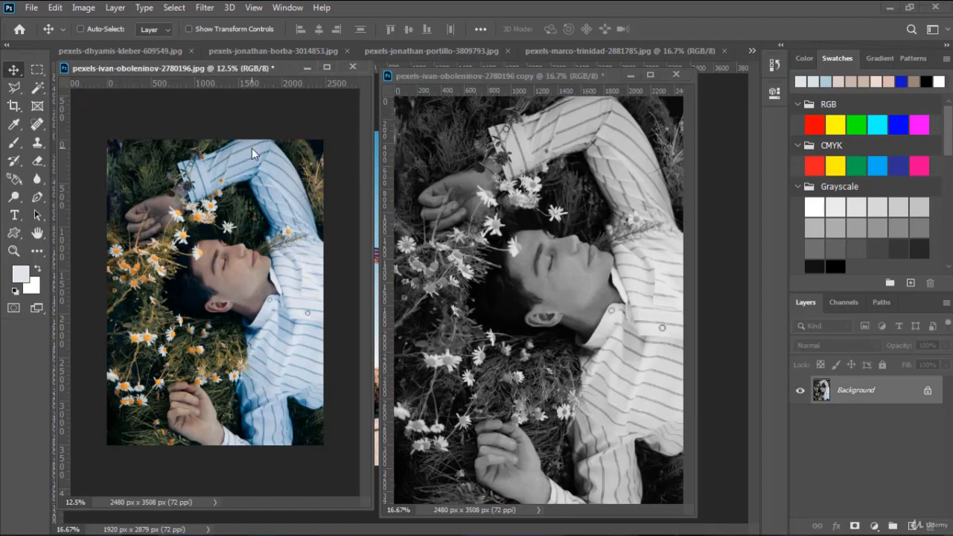
{"action": "left_click", "coordinate": [481, 170]}
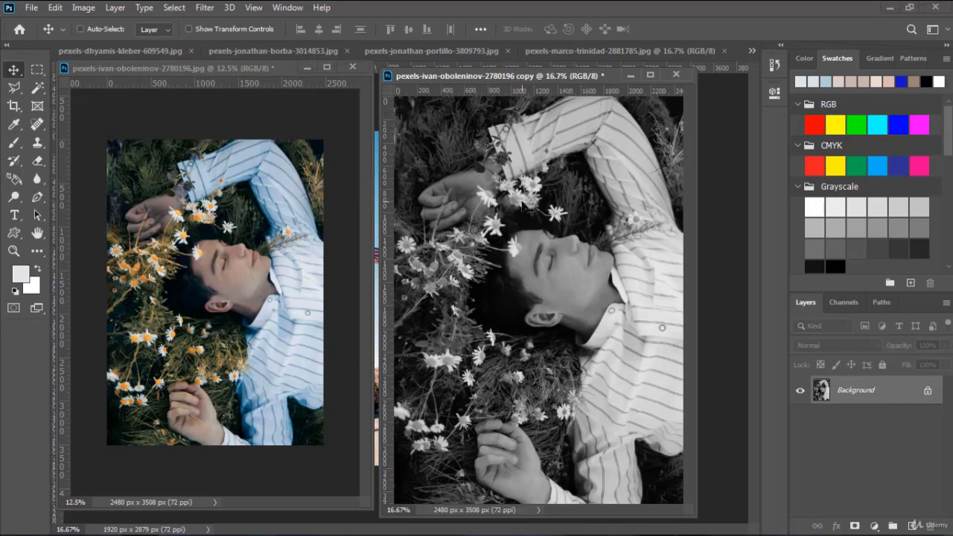
{"action": "left_click", "coordinate": [232, 203]}
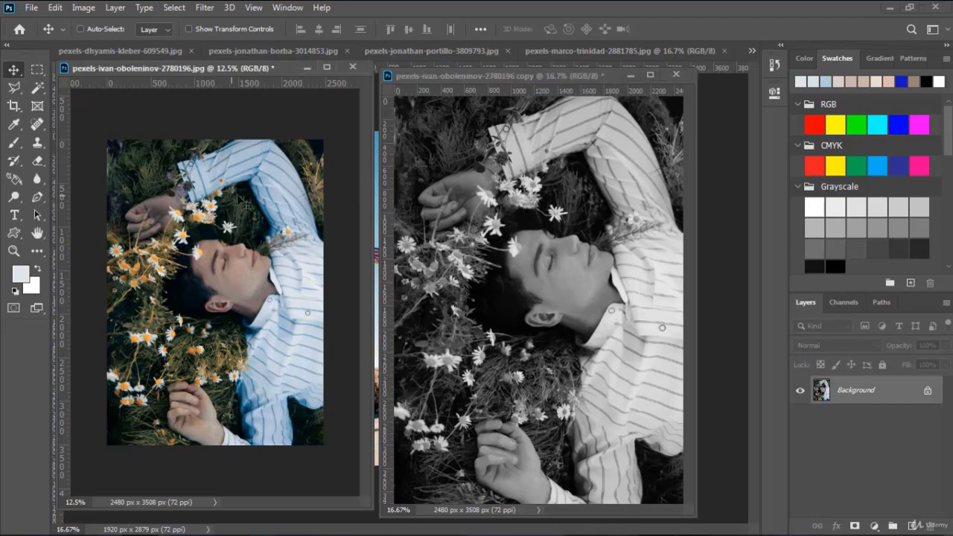
{"action": "left_click", "coordinate": [84, 8]}
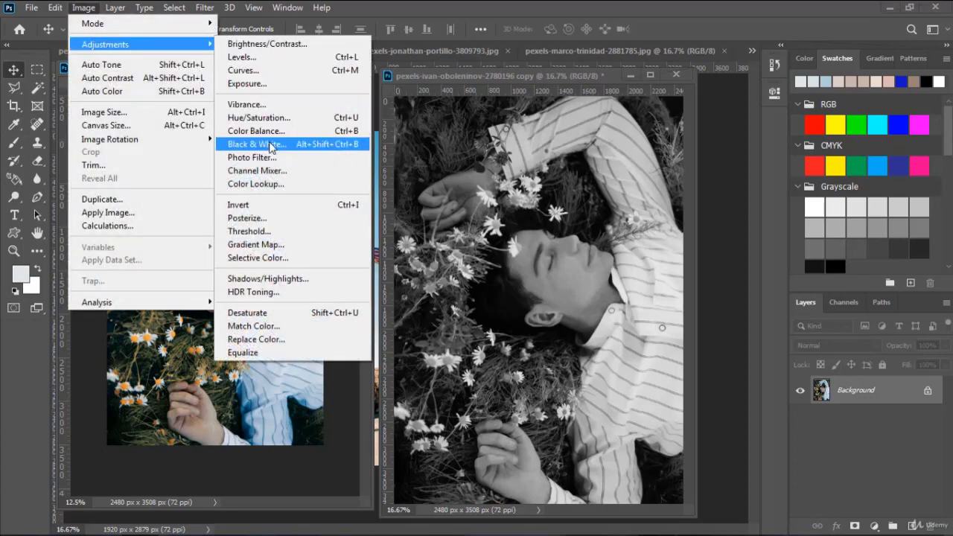
Open Black & White on the colour original and set Reds 47, Yellows 226 and Greens 243.
{"action": "left_click", "coordinate": [270, 146]}
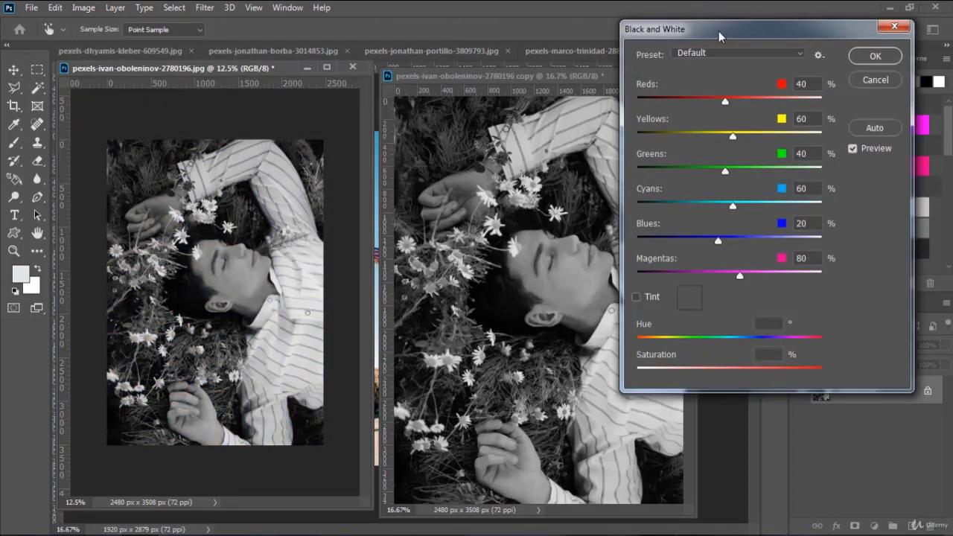
{"action": "left_click_drag", "start_coordinate": [719, 30], "coordinate": [744, 32]}
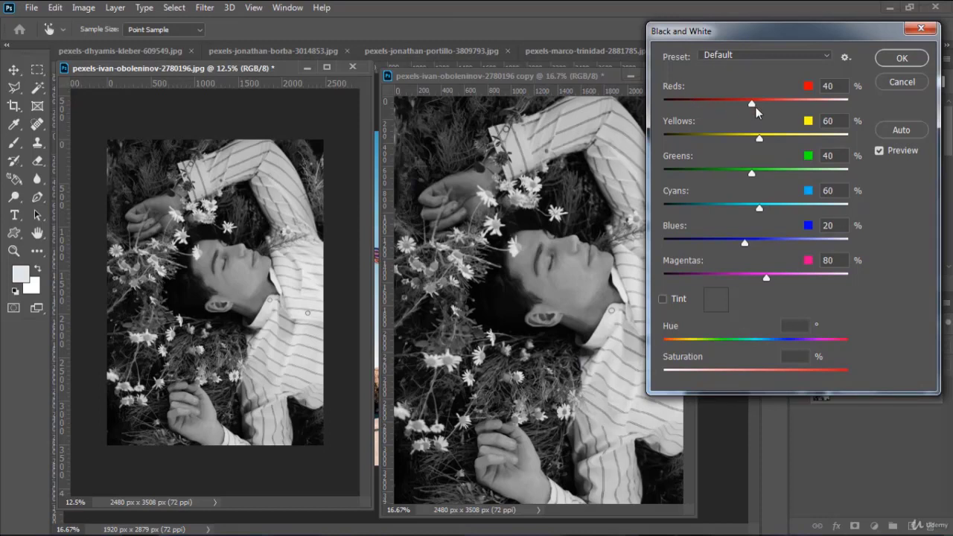
{"action": "left_click_drag", "start_coordinate": [751, 102], "coordinate": [793, 104]}
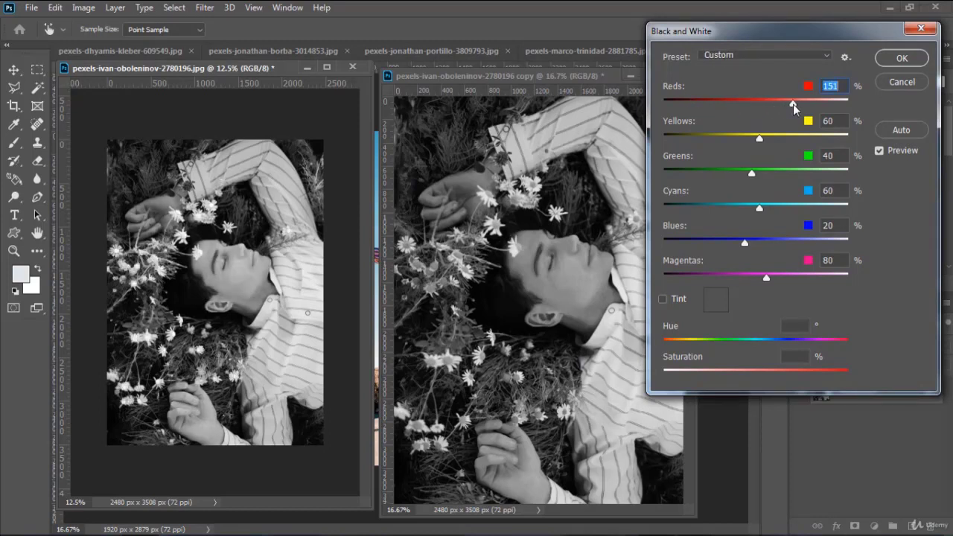
{"action": "left_click_drag", "start_coordinate": [793, 104], "coordinate": [816, 104]}
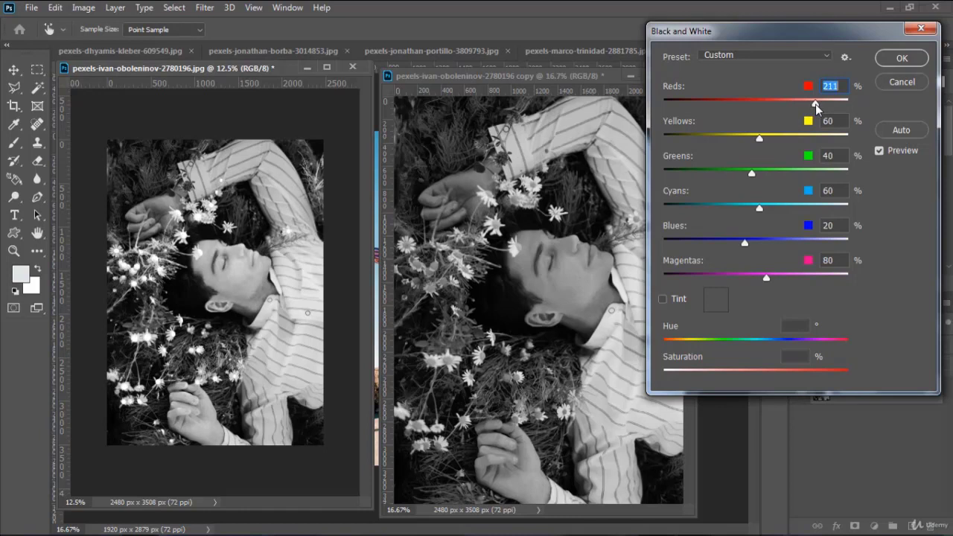
{"action": "mouse_move", "coordinate": [816, 104]}
{"action": "left_mouse_down"}
{"action": "mouse_move", "coordinate": [702, 104]}
{"action": "mouse_move", "coordinate": [755, 107]}
{"action": "left_mouse_up"}
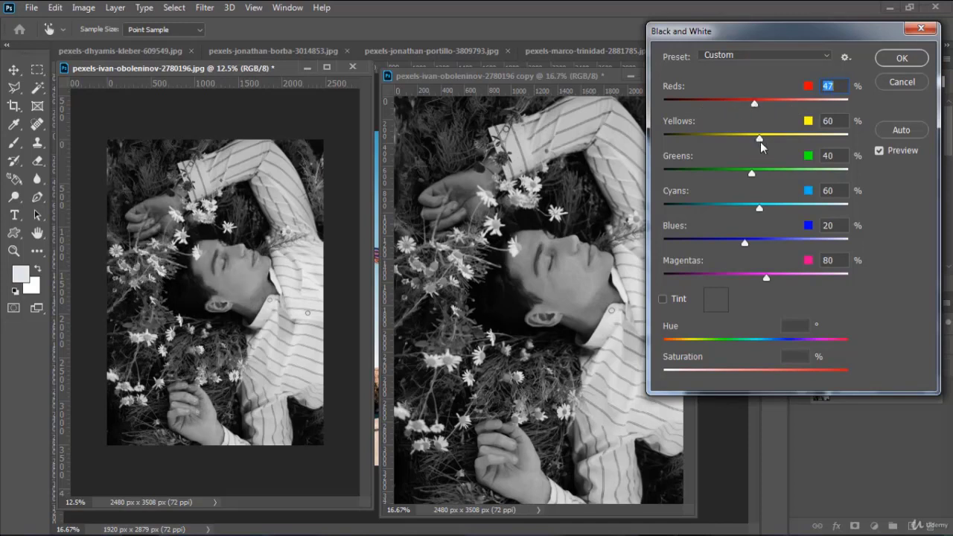
{"action": "left_click_drag", "start_coordinate": [760, 139], "coordinate": [821, 139]}
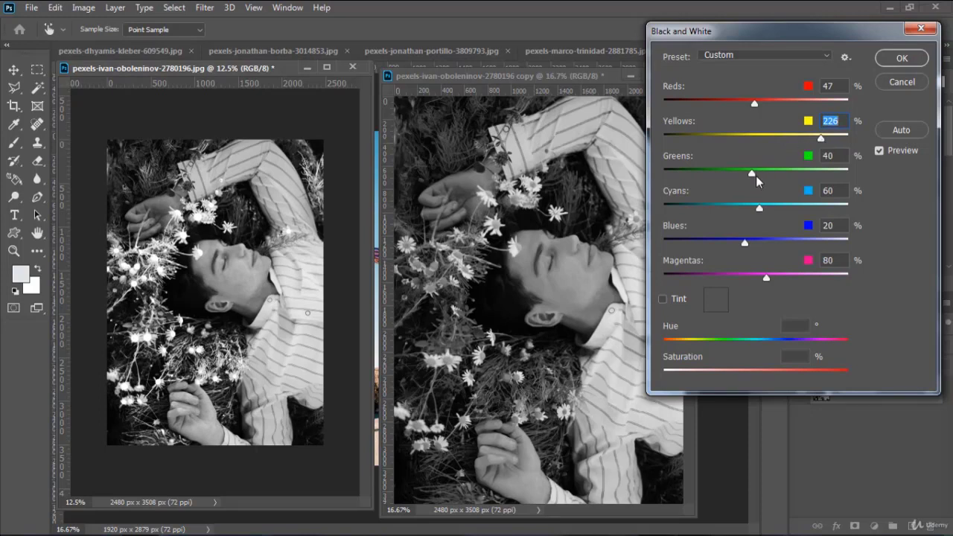
{"action": "left_click_drag", "start_coordinate": [750, 175], "coordinate": [799, 175]}
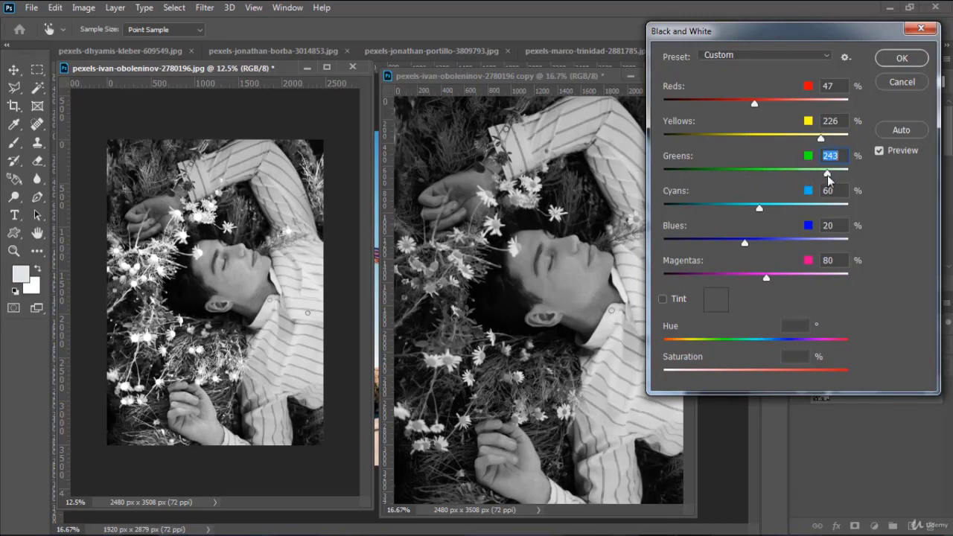
Set Greens to 266, Cyans to -55, Blues to -32 and adjust Magentas in the mix.
{"action": "left_click_drag", "start_coordinate": [828, 175], "coordinate": [835, 175]}
{"action": "mouse_move", "coordinate": [760, 209]}
{"action": "left_mouse_down"}
{"action": "mouse_move", "coordinate": [793, 208]}
{"action": "mouse_move", "coordinate": [703, 211]}
{"action": "left_mouse_up"}
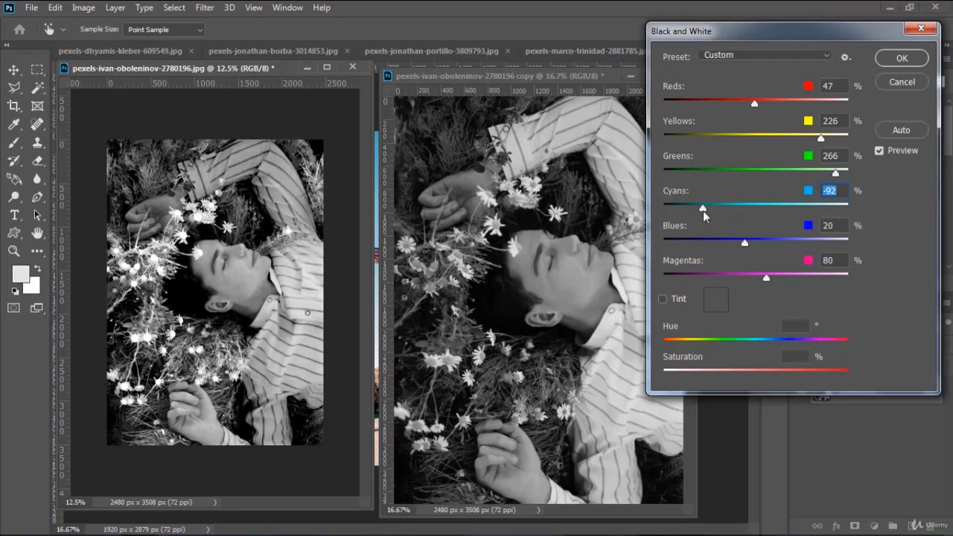
{"action": "left_click_drag", "start_coordinate": [703, 211], "coordinate": [729, 209]}
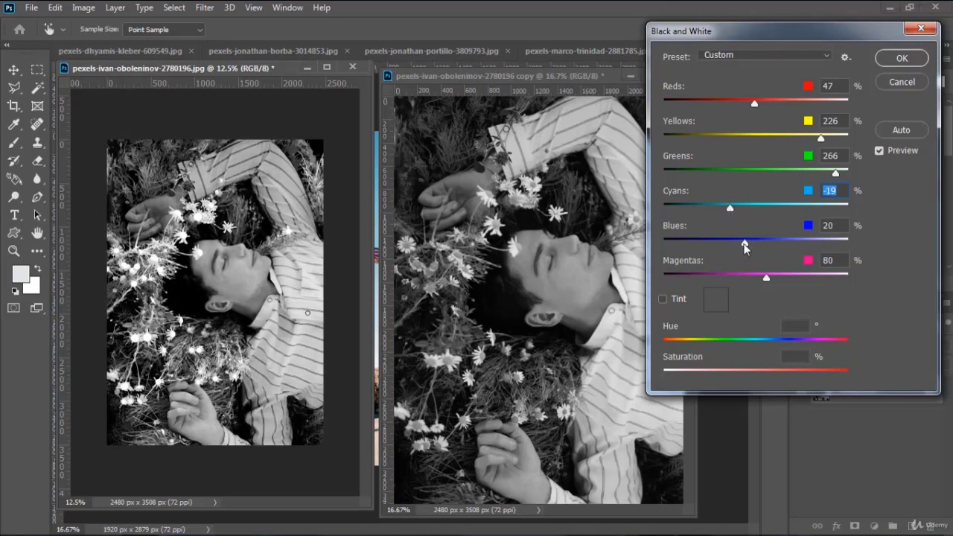
{"action": "mouse_move", "coordinate": [745, 242]}
{"action": "left_mouse_down"}
{"action": "mouse_move", "coordinate": [782, 243]}
{"action": "mouse_move", "coordinate": [708, 246]}
{"action": "left_mouse_up"}
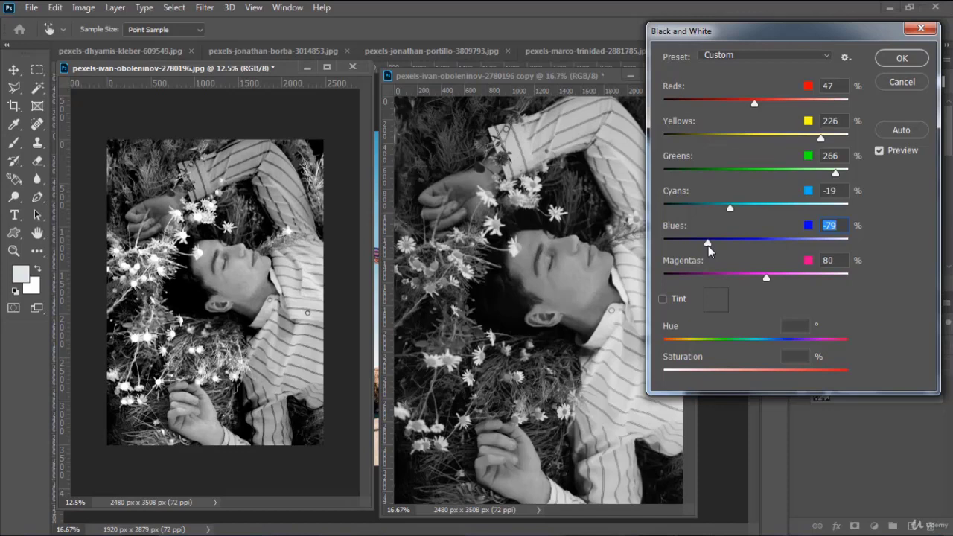
{"action": "left_click_drag", "start_coordinate": [708, 246], "coordinate": [726, 246]}
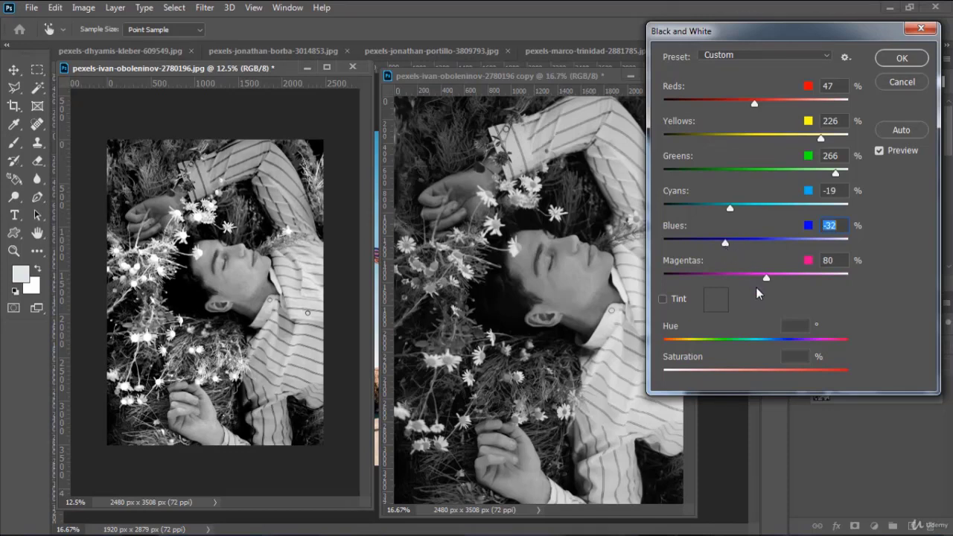
{"action": "mouse_move", "coordinate": [766, 277]}
{"action": "left_mouse_down"}
{"action": "mouse_move", "coordinate": [803, 278]}
{"action": "mouse_move", "coordinate": [726, 281]}
{"action": "left_mouse_up"}
Compare against the colour original with Preview, then apply the black-and-white conversion.
{"action": "left_click", "coordinate": [881, 151]}
{"action": "left_click", "coordinate": [884, 151]}
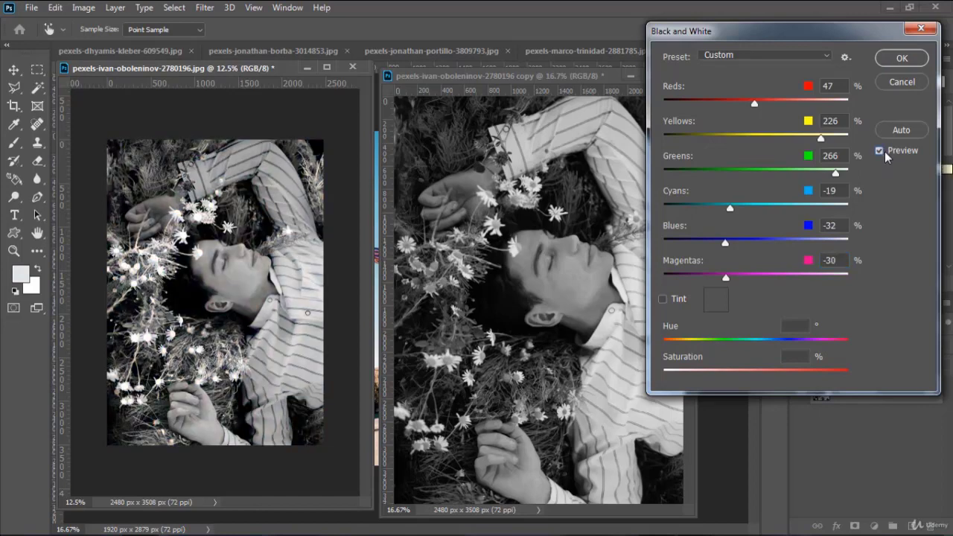
{"action": "left_click", "coordinate": [885, 151]}
{"action": "left_click", "coordinate": [902, 58]}
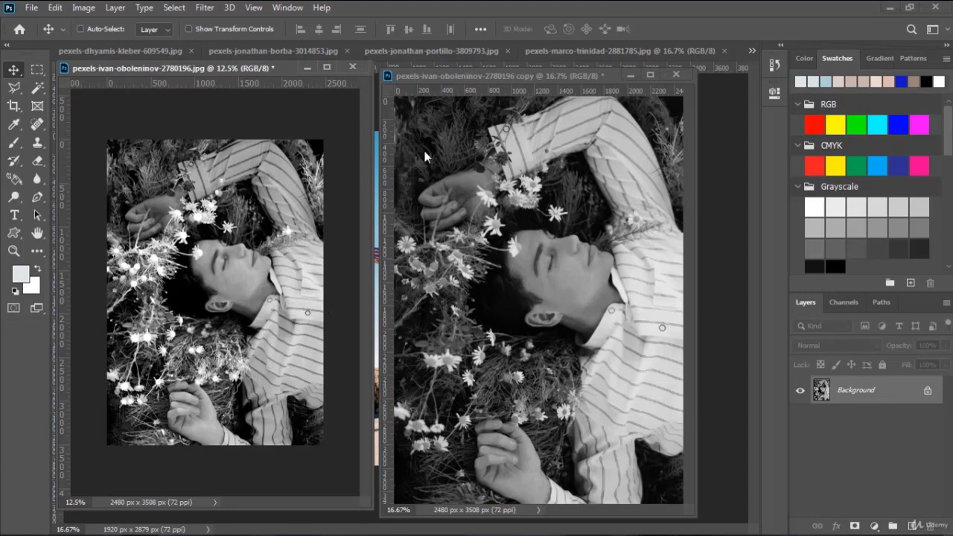
Close the black-and-white copy without saving and undo the conversion on the original.
{"action": "left_click", "coordinate": [558, 176]}
{"action": "left_click", "coordinate": [677, 73]}
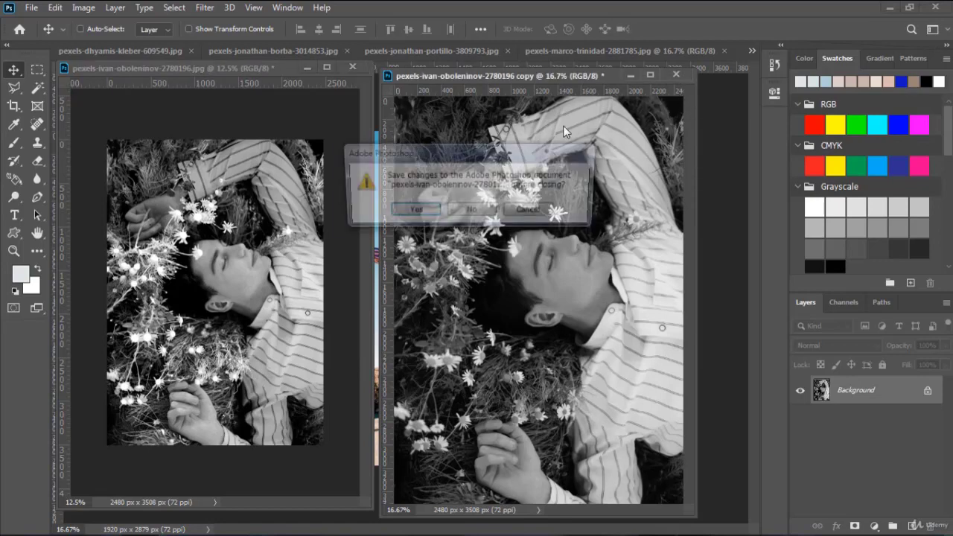
{"action": "left_click", "coordinate": [464, 214]}
{"action": "key", "text": "ctrl+z"}
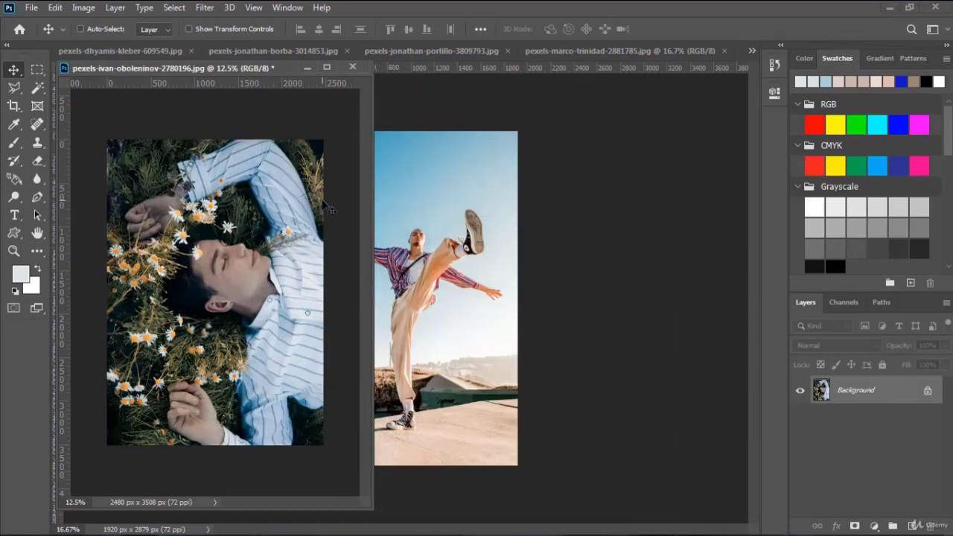
Set a Warming Filter (85) Photo Filter to about 33% density on the daisies photo.
{"action": "left_click", "coordinate": [83, 9]}
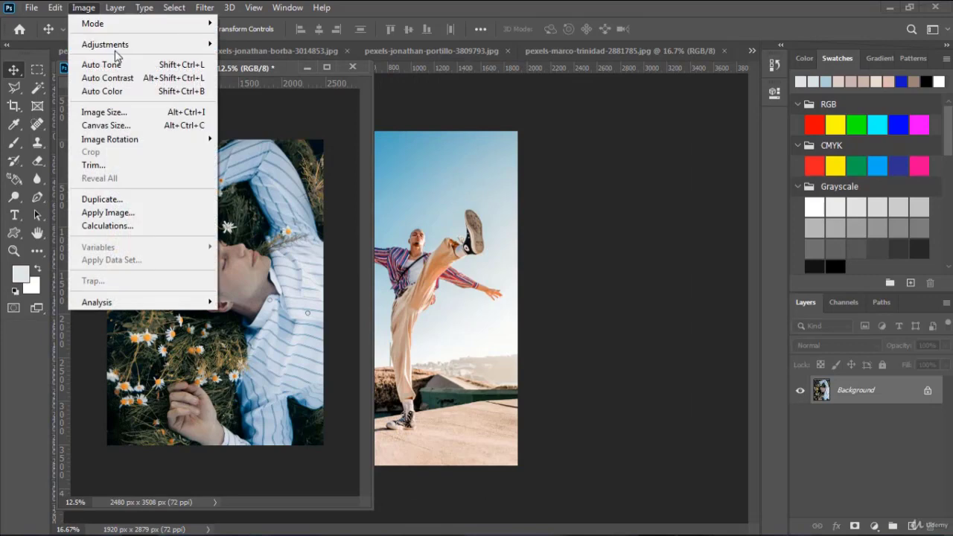
{"action": "mouse_move", "coordinate": [105, 44]}
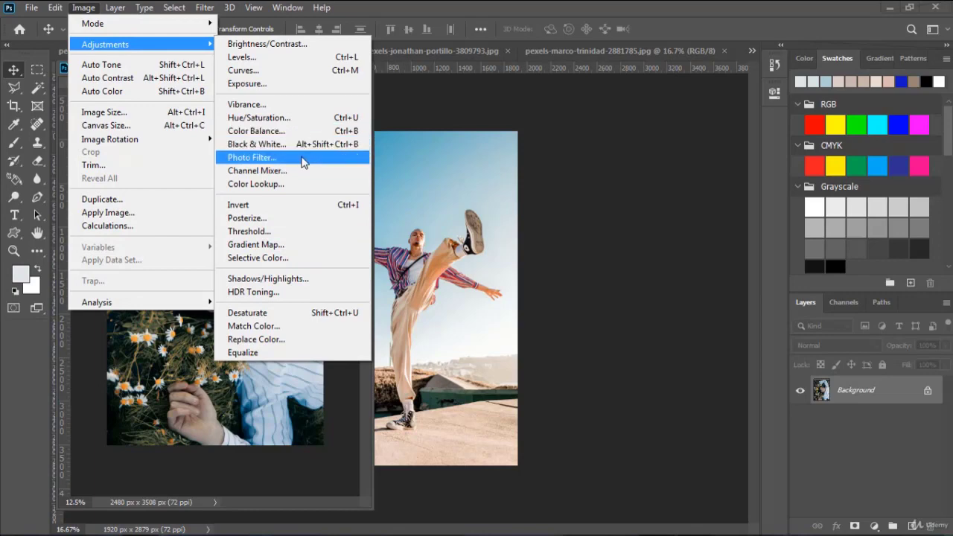
{"action": "left_click", "coordinate": [304, 162]}
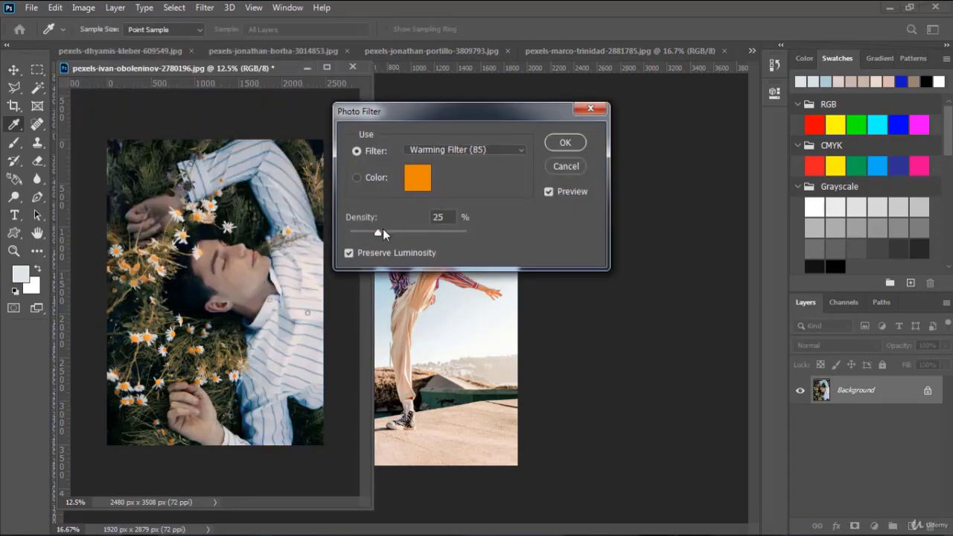
{"action": "left_click_drag", "start_coordinate": [381, 231], "coordinate": [422, 233]}
{"action": "mouse_move", "coordinate": [459, 233]}
{"action": "left_mouse_down"}
{"action": "mouse_move", "coordinate": [352, 234]}
{"action": "mouse_move", "coordinate": [388, 234]}
{"action": "left_mouse_up"}
{"action": "left_click", "coordinate": [565, 142]}
{"action": "left_click", "coordinate": [82, 9]}
{"action": "mouse_move", "coordinate": [105, 44]}
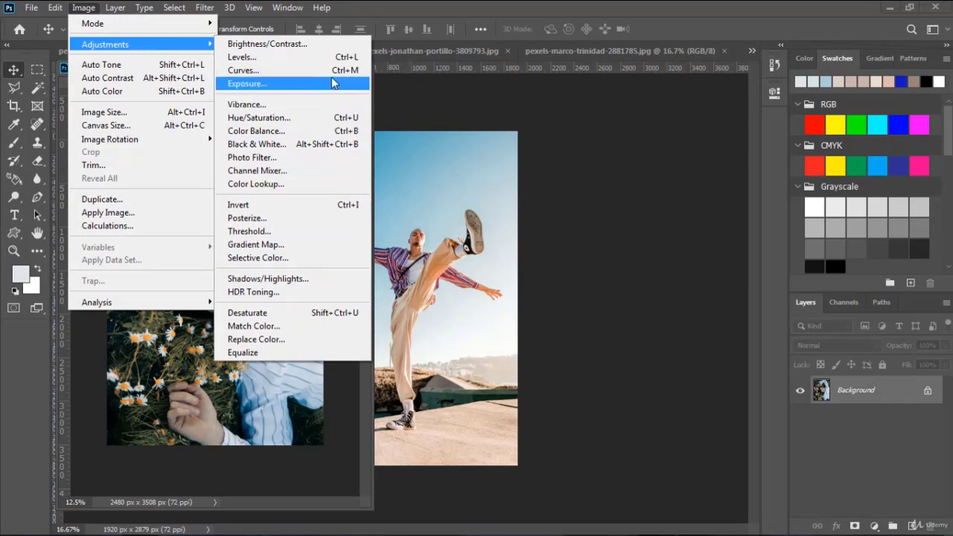
Cancel Posterize and close the daisies photo without saving.
{"action": "left_click", "coordinate": [308, 217]}
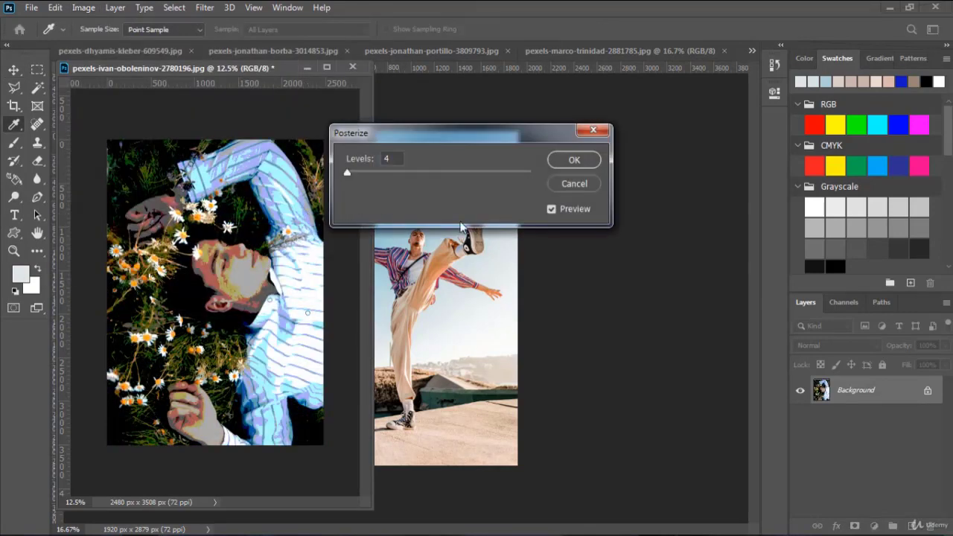
{"action": "left_click", "coordinate": [564, 185]}
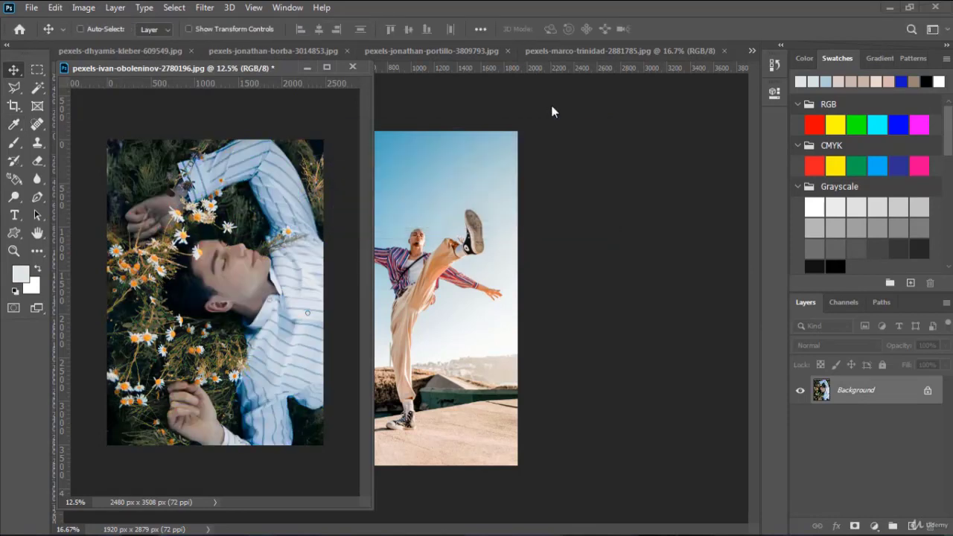
{"action": "left_click", "coordinate": [582, 55]}
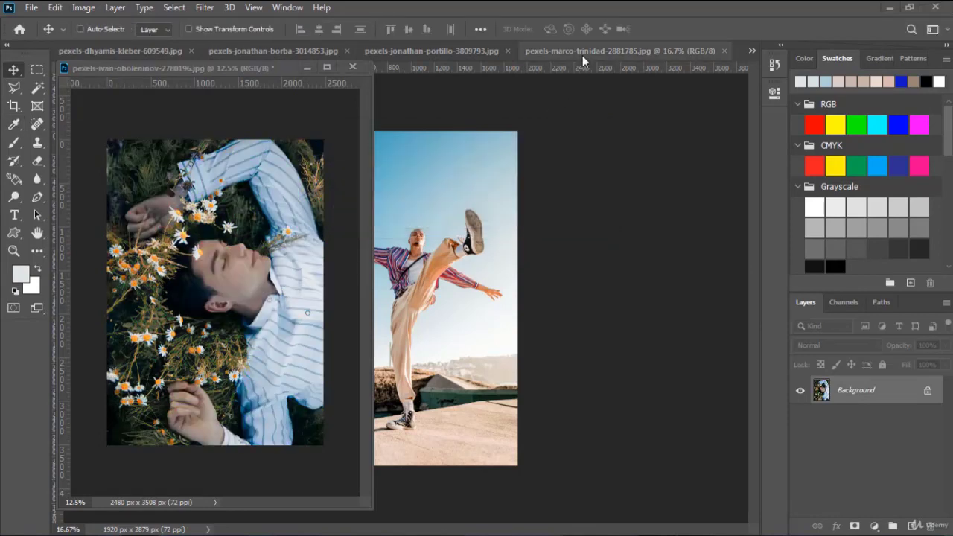
{"action": "left_click", "coordinate": [462, 56]}
{"action": "left_click", "coordinate": [353, 70]}
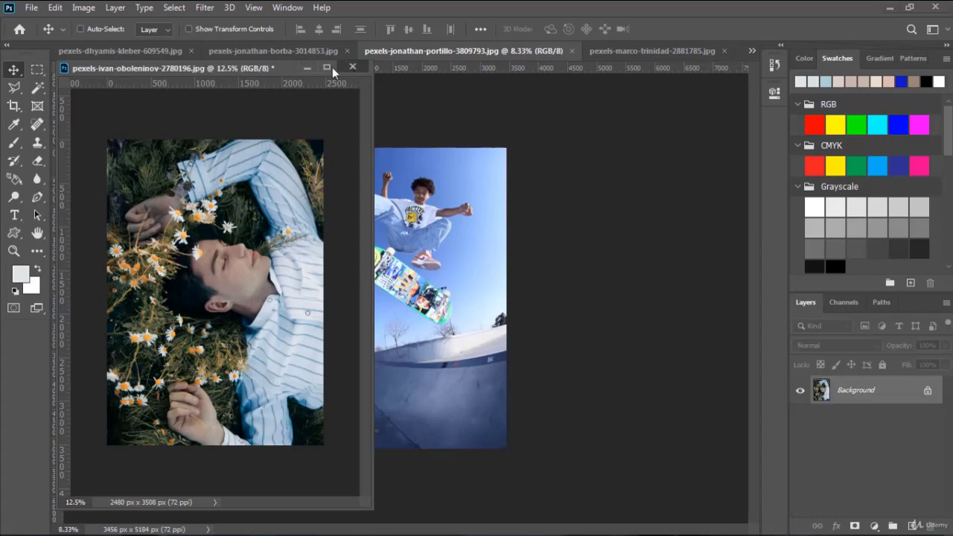
{"action": "left_click", "coordinate": [463, 222]}
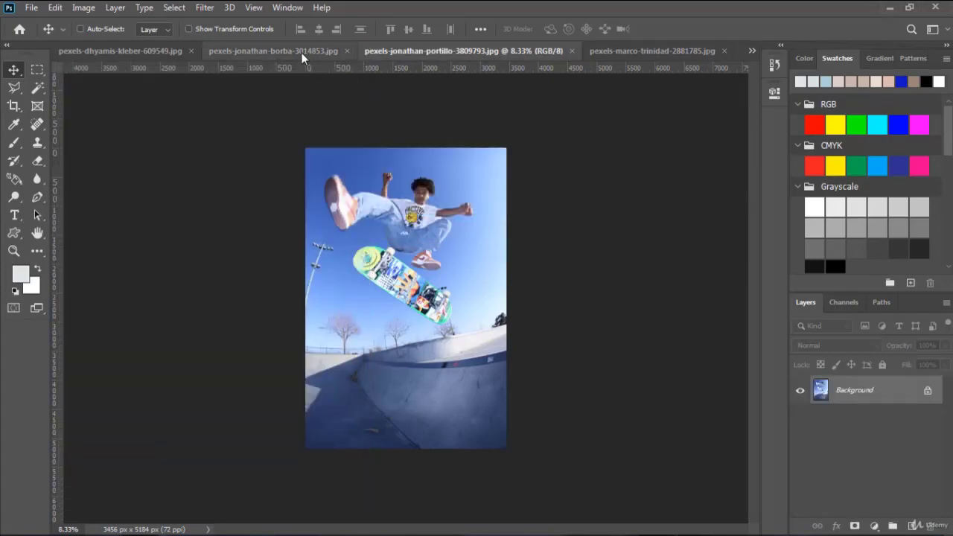
Switch to the eye close-up photo and open its Posterize adjustment.
{"action": "left_click", "coordinate": [301, 52]}
{"action": "left_click", "coordinate": [156, 52]}
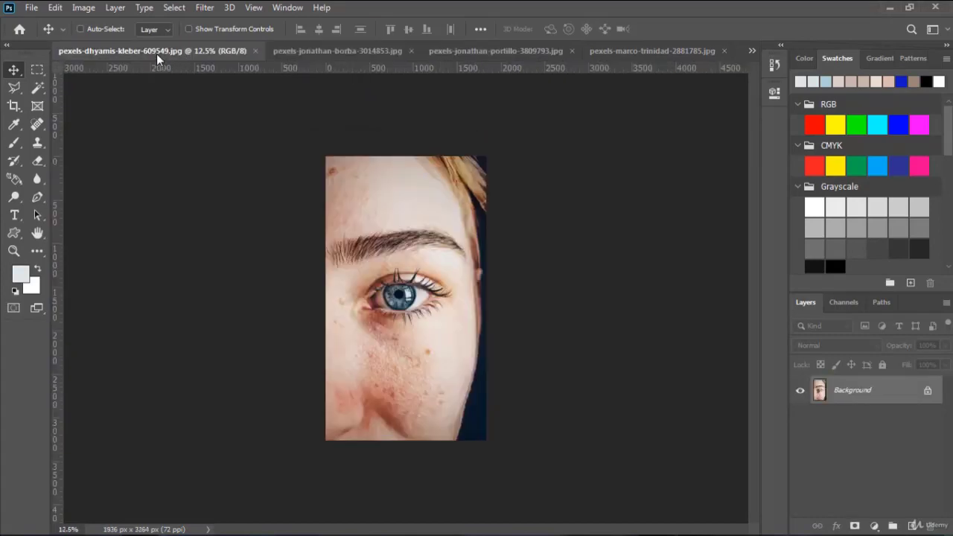
{"action": "left_click", "coordinate": [86, 14]}
{"action": "mouse_move", "coordinate": [105, 44]}
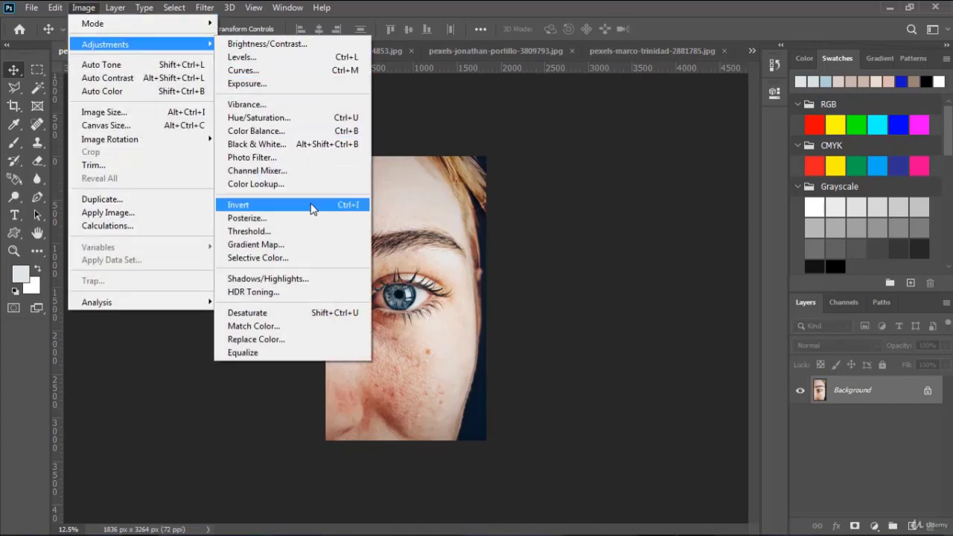
{"action": "left_click", "coordinate": [306, 217]}
Preview Posterize levels from 2 up to 10 and back to 4, then cancel.
{"action": "left_click_drag", "start_coordinate": [481, 134], "coordinate": [674, 102]}
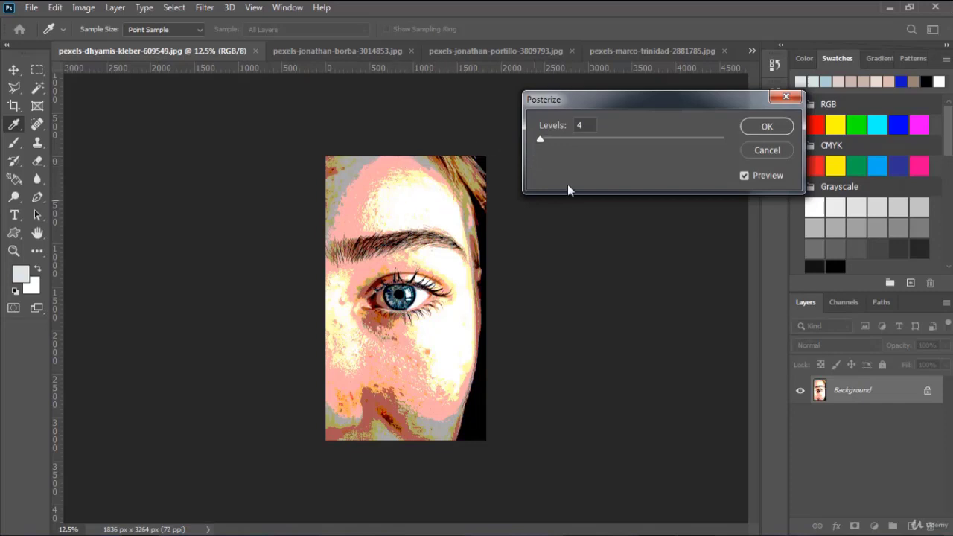
{"action": "left_click_drag", "start_coordinate": [541, 138], "coordinate": [624, 139]}
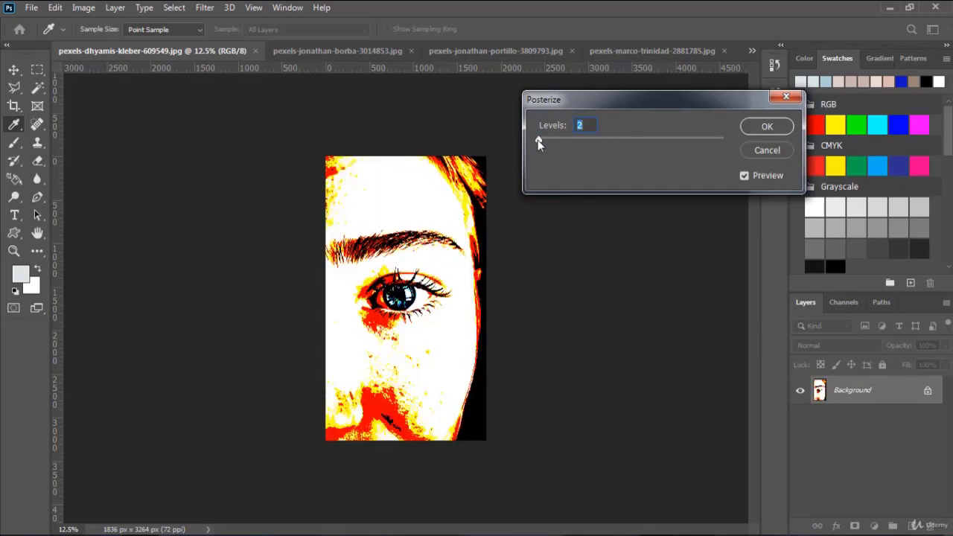
{"action": "left_click_drag", "start_coordinate": [538, 140], "coordinate": [542, 140]}
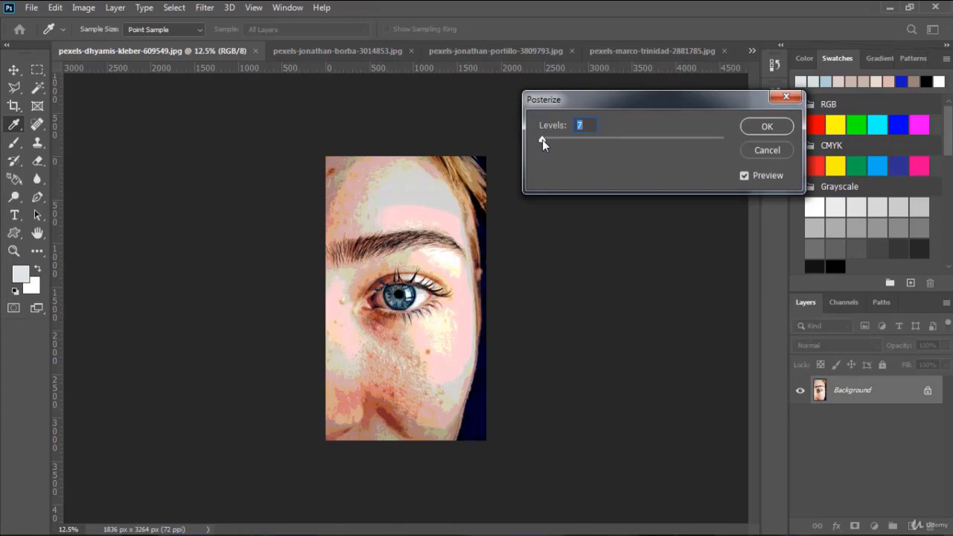
{"action": "left_click_drag", "start_coordinate": [542, 139], "coordinate": [544, 139]}
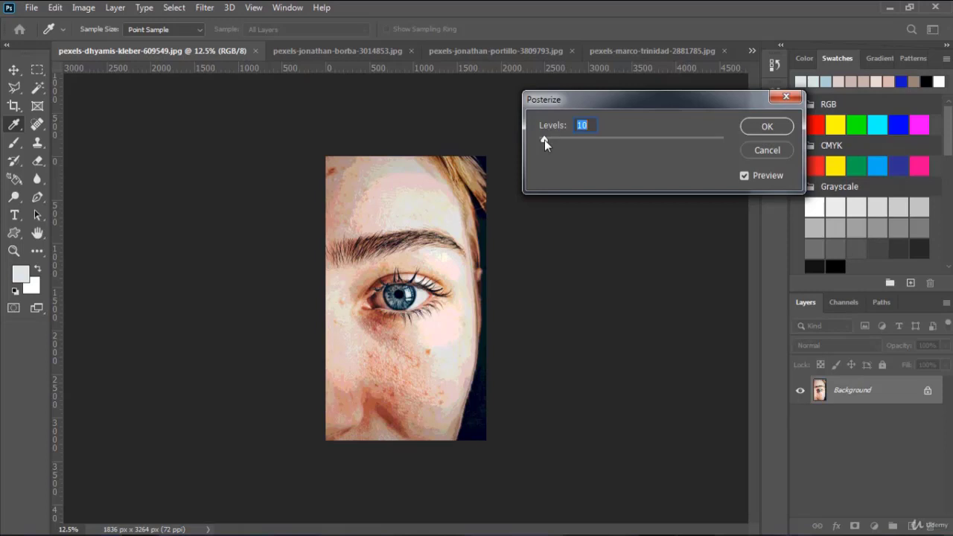
{"action": "left_click_drag", "start_coordinate": [544, 139], "coordinate": [540, 141]}
{"action": "left_click", "coordinate": [778, 150]}
{"action": "key", "text": "v"}
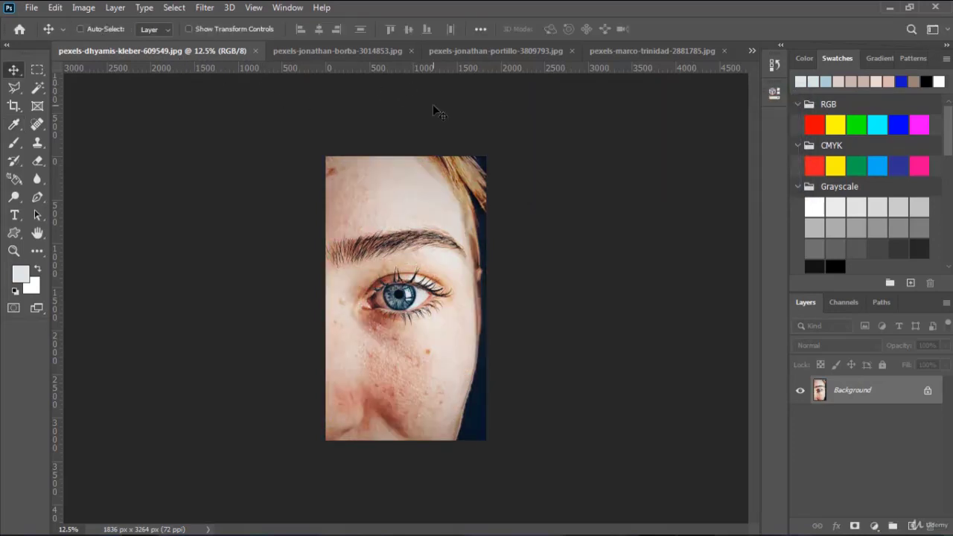
Switch to the kicking-man photo and open Match Color from Image > Adjustments.
{"action": "left_click", "coordinate": [636, 47]}
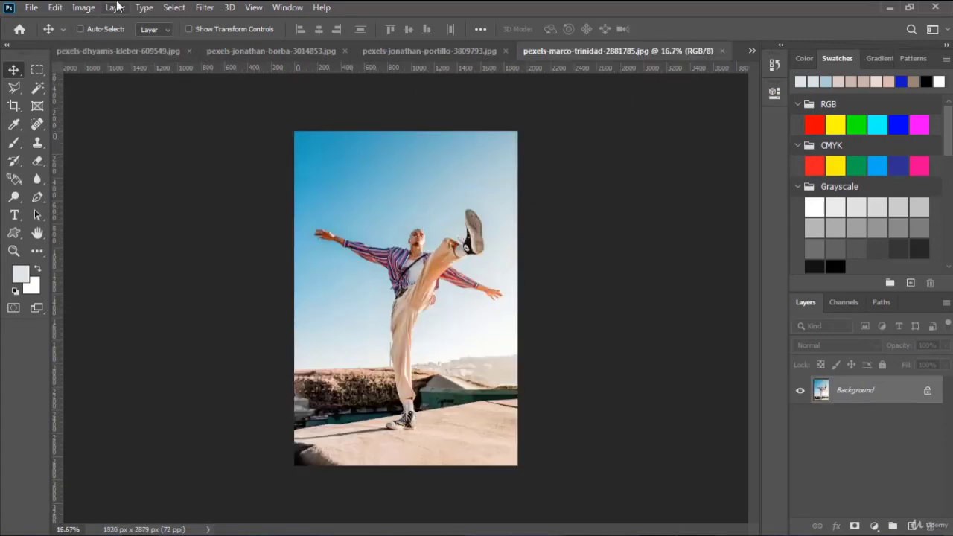
{"action": "left_click", "coordinate": [81, 9]}
{"action": "mouse_move", "coordinate": [111, 44]}
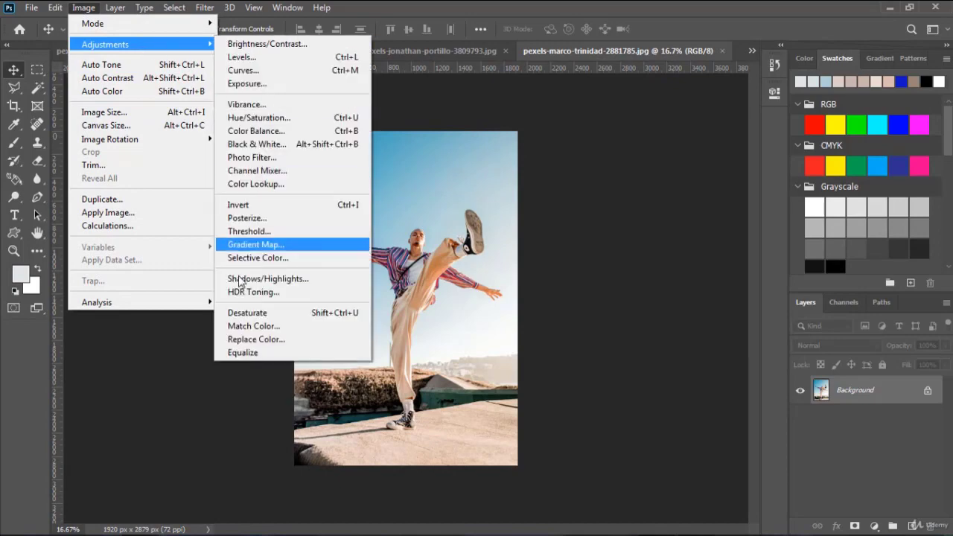
{"action": "left_click", "coordinate": [83, 9]}
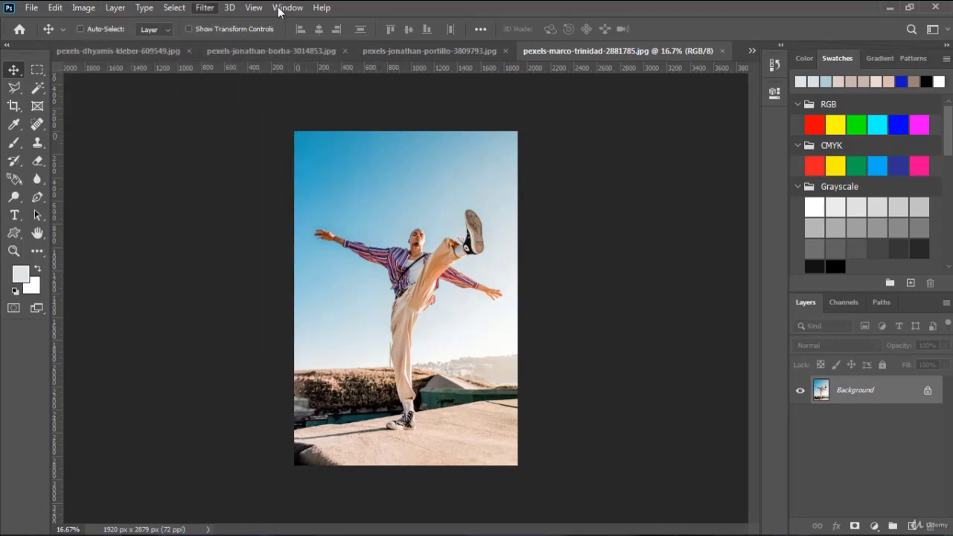
{"action": "left_click", "coordinate": [125, 8]}
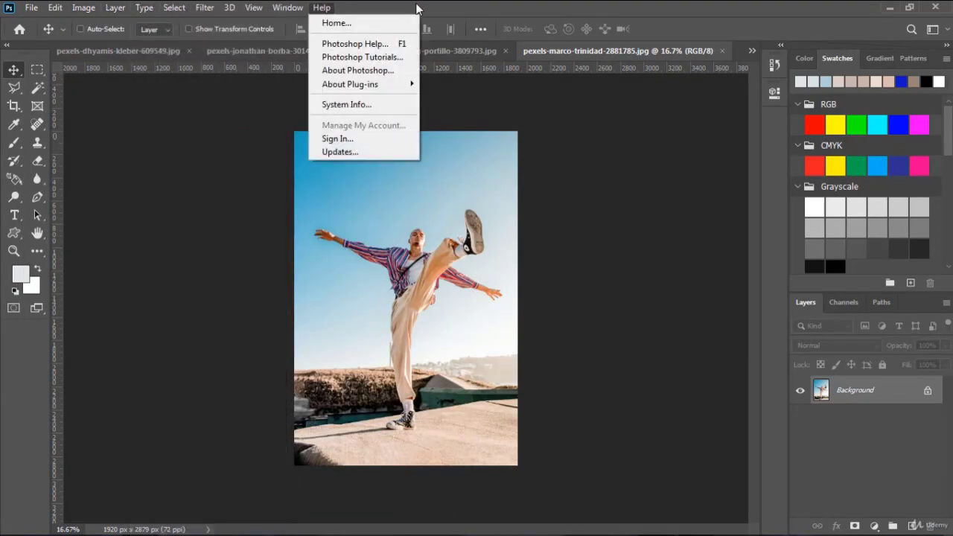
{"action": "left_click", "coordinate": [321, 8]}
{"action": "left_click", "coordinate": [84, 9]}
{"action": "mouse_move", "coordinate": [105, 44]}
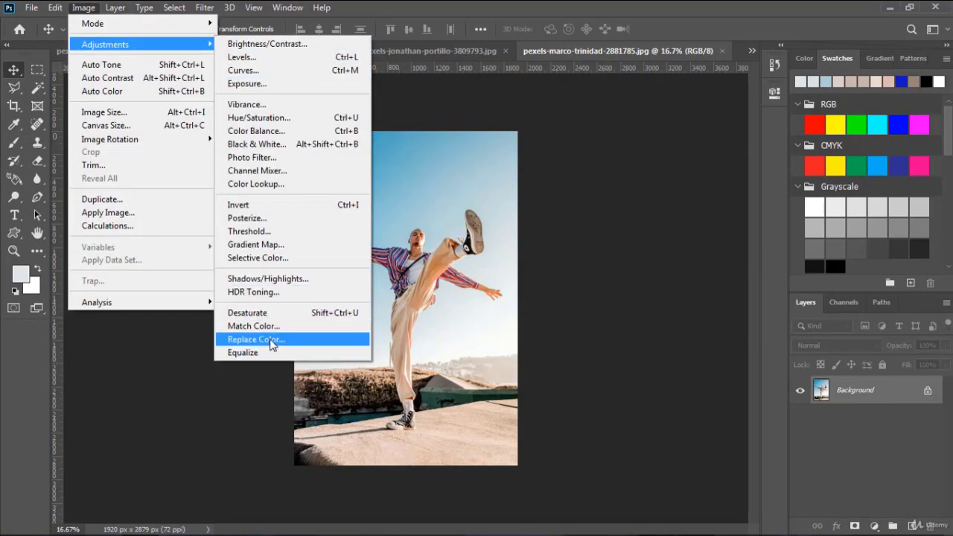
{"action": "left_click", "coordinate": [313, 328]}
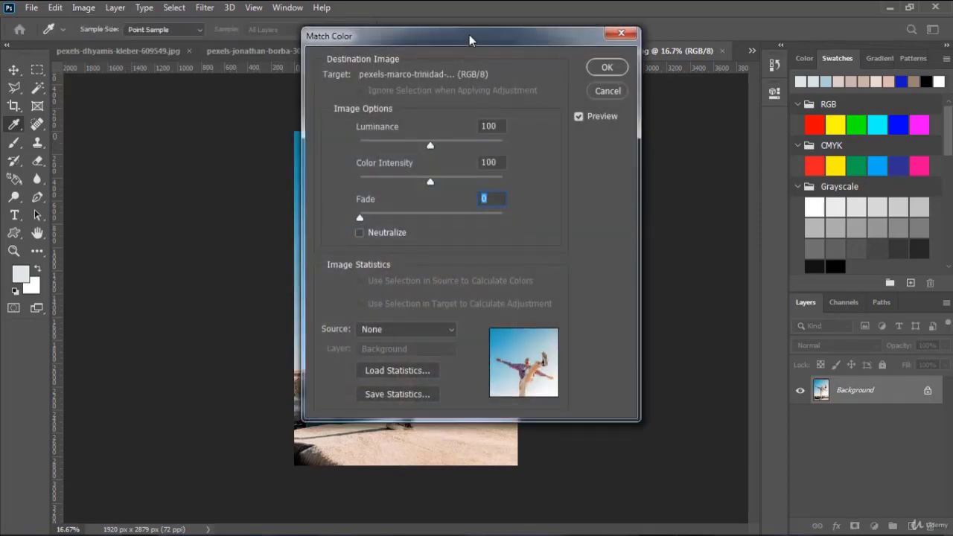
Try Luminance 51, Color Intensity 154 and Fade 11, compare with Preview, then discard.
{"action": "left_click_drag", "start_coordinate": [469, 40], "coordinate": [705, 40]}
{"action": "mouse_move", "coordinate": [665, 145]}
{"action": "left_mouse_down"}
{"action": "mouse_move", "coordinate": [704, 147]}
{"action": "mouse_move", "coordinate": [617, 147]}
{"action": "mouse_move", "coordinate": [631, 146]}
{"action": "left_mouse_up"}
{"action": "left_click_drag", "start_coordinate": [666, 182], "coordinate": [704, 184]}
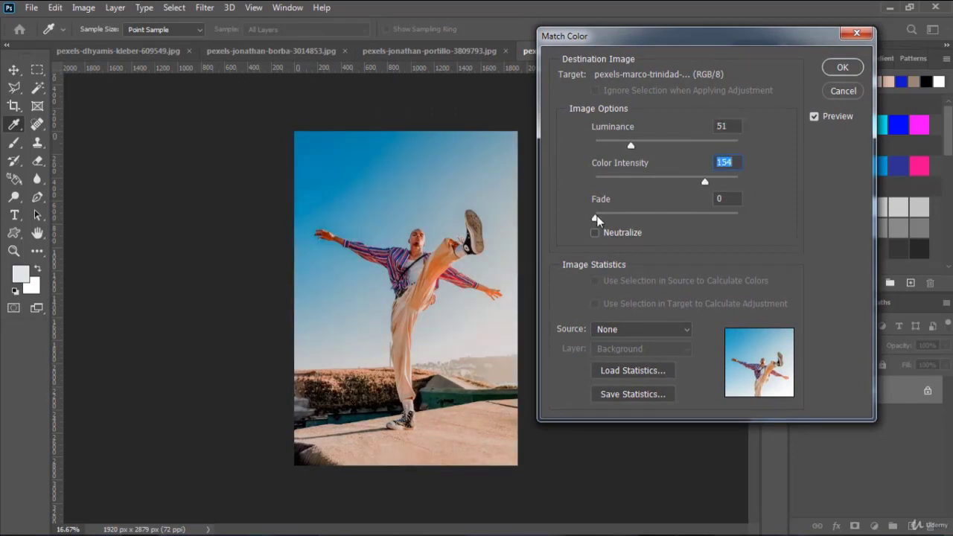
{"action": "mouse_move", "coordinate": [596, 216]}
{"action": "left_mouse_down"}
{"action": "mouse_move", "coordinate": [696, 220]}
{"action": "mouse_move", "coordinate": [612, 219]}
{"action": "left_mouse_up"}
{"action": "left_click", "coordinate": [834, 118]}
{"action": "left_click", "coordinate": [834, 117]}
{"action": "left_click", "coordinate": [842, 92]}
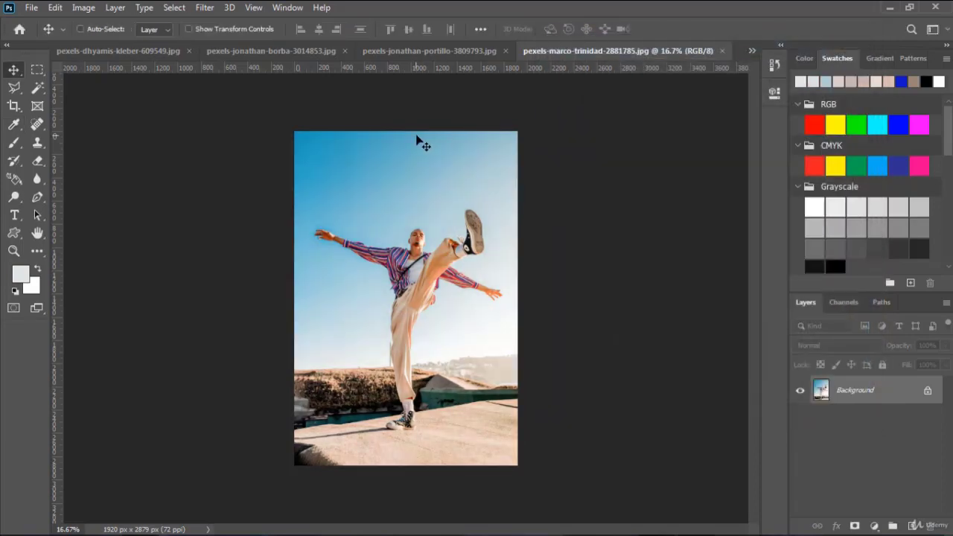